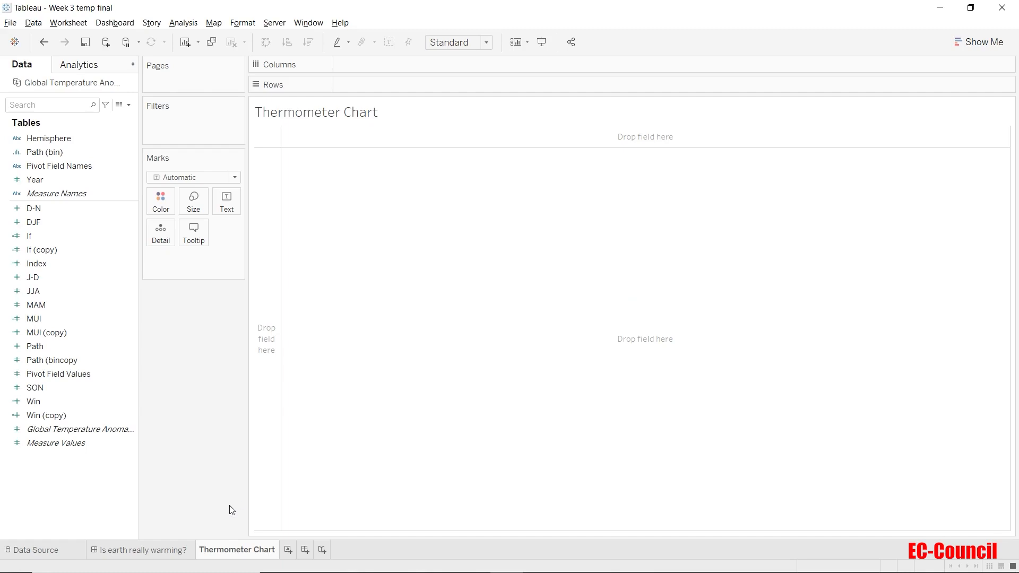
# Step: Connect to the saved Sample - Superstore data source and remove the Returns and People tables from its data model
pyautogui.click(14, 42)
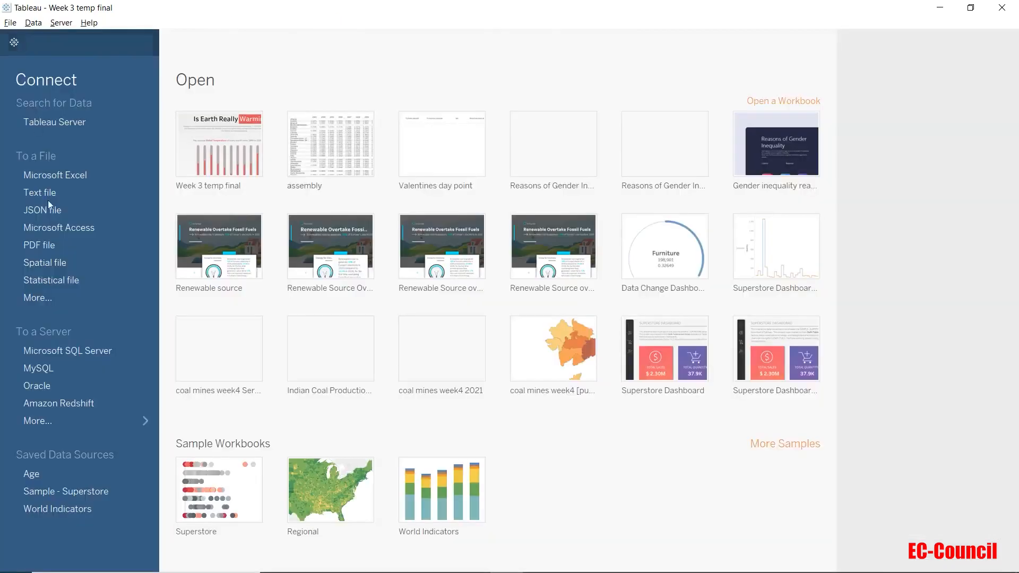
pyautogui.click(93, 491)
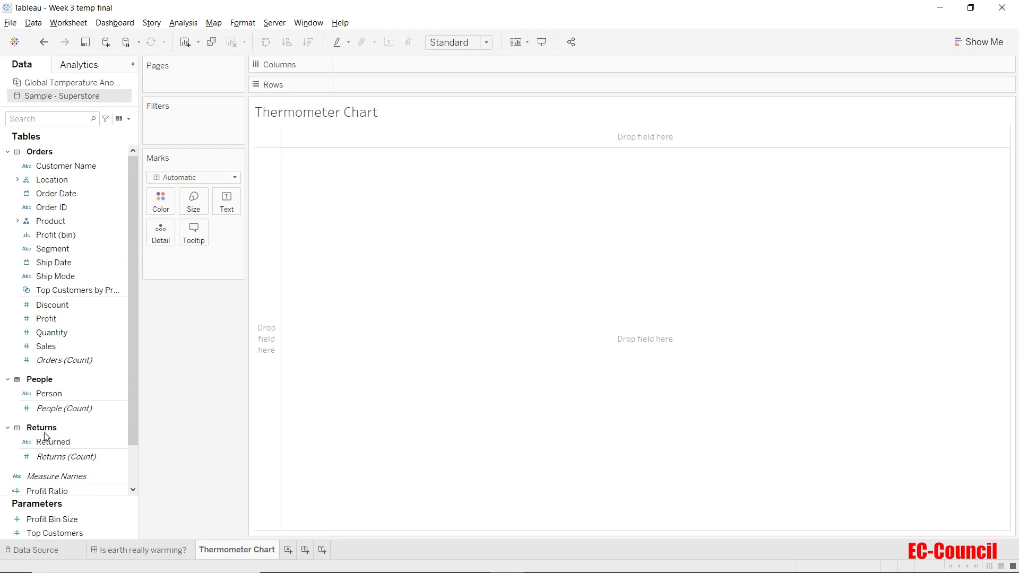
pyautogui.click(36, 550)
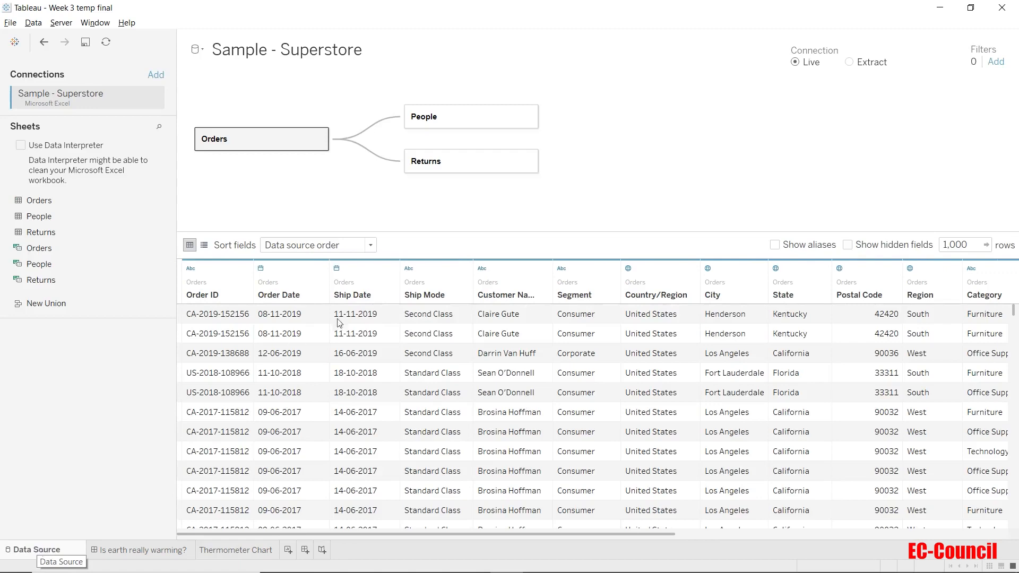
pyautogui.moveTo(445, 162); pyautogui.dragTo(136, 380)
pyautogui.moveTo(441, 115); pyautogui.dragTo(96, 371)
# Step: Union the Orders table with a second copy of Orders, and place Table Name on rows in the Thermometer Chart sheet
pyautogui.doubleClick(292, 118)
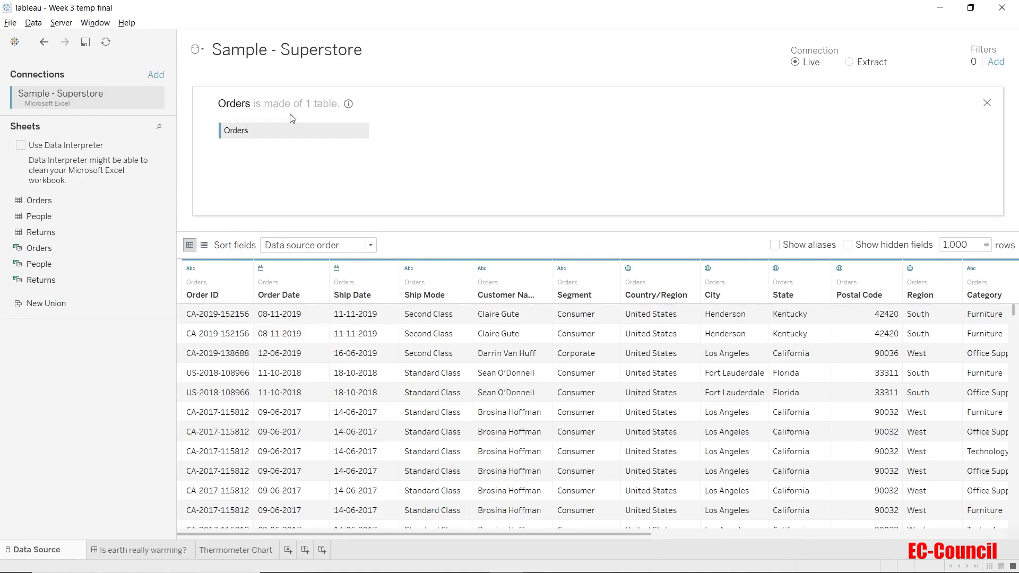
pyautogui.moveTo(57, 202); pyautogui.dragTo(238, 147)
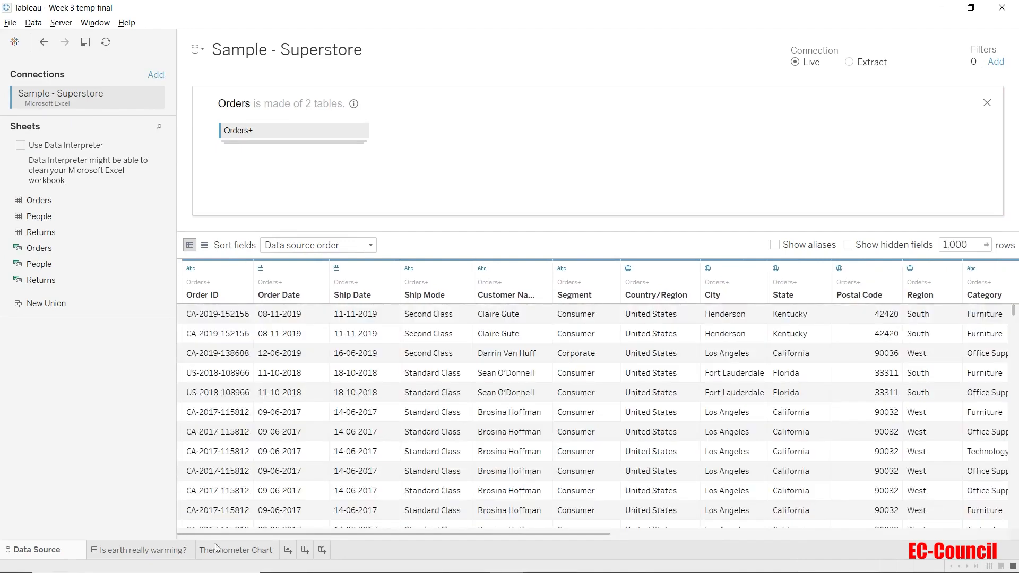
pyautogui.click(243, 550)
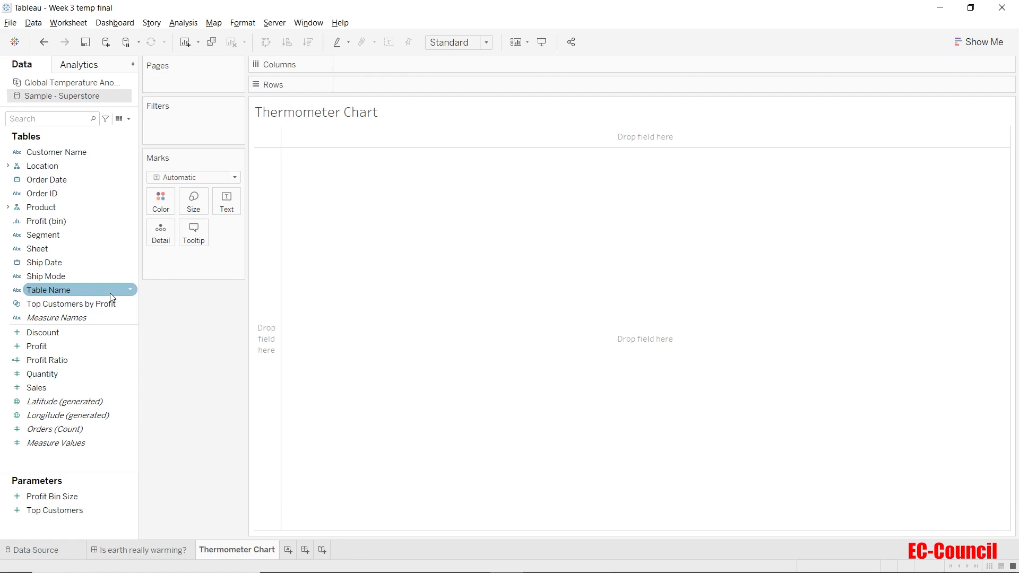
pyautogui.moveTo(104, 292)
pyautogui.mouseDown()
pyautogui.moveTo(286, 178)
pyautogui.moveTo(405, 82)
pyautogui.moveTo(423, 90)
pyautogui.mouseUp()
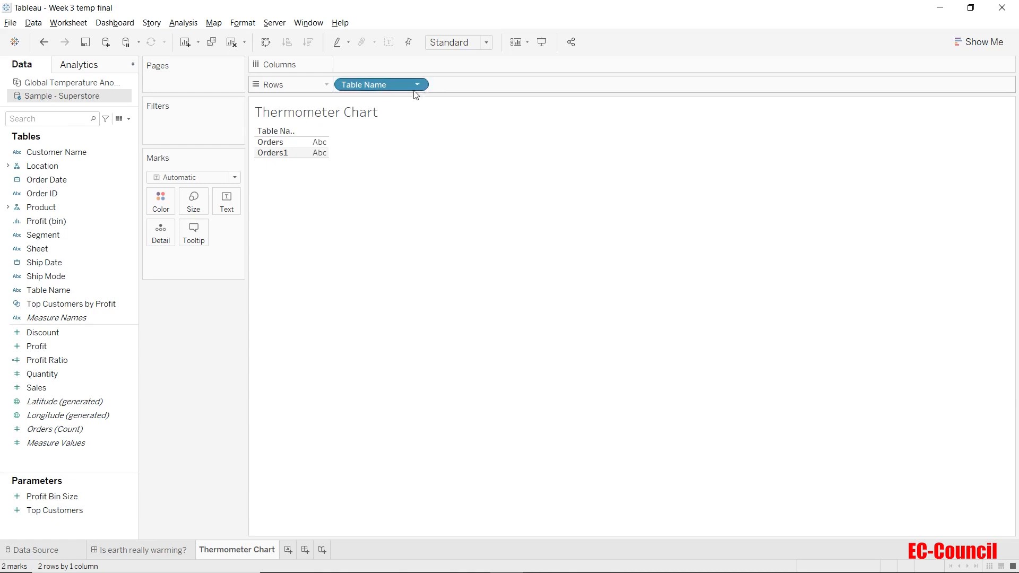
# Step: Start a calculated field named Path with a formula beginning "case [Table Name]"
pyautogui.click(128, 119)
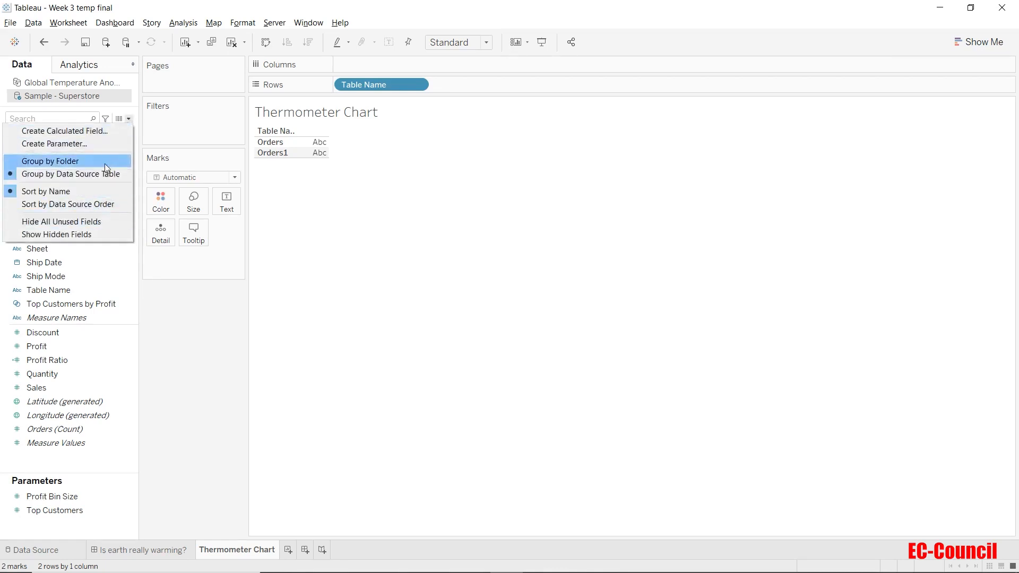
pyautogui.click(104, 130)
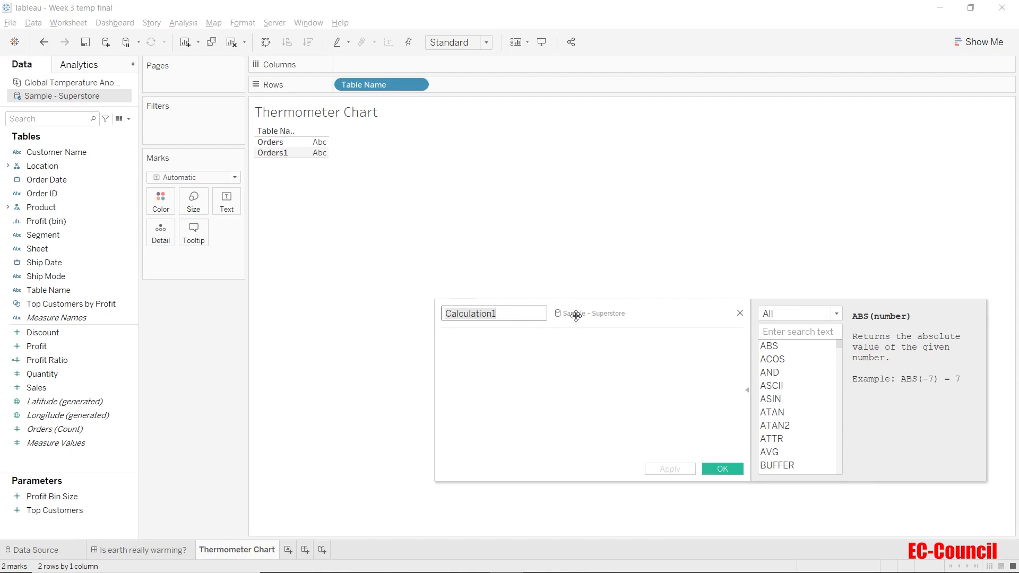
pyautogui.write('Path')
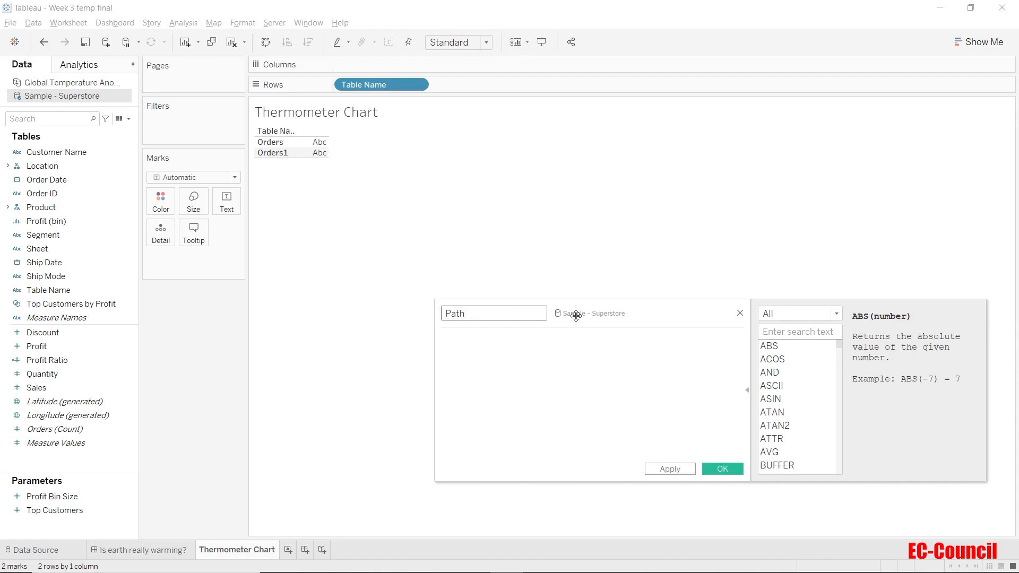
pyautogui.click(564, 349)
pyautogui.write('case table')
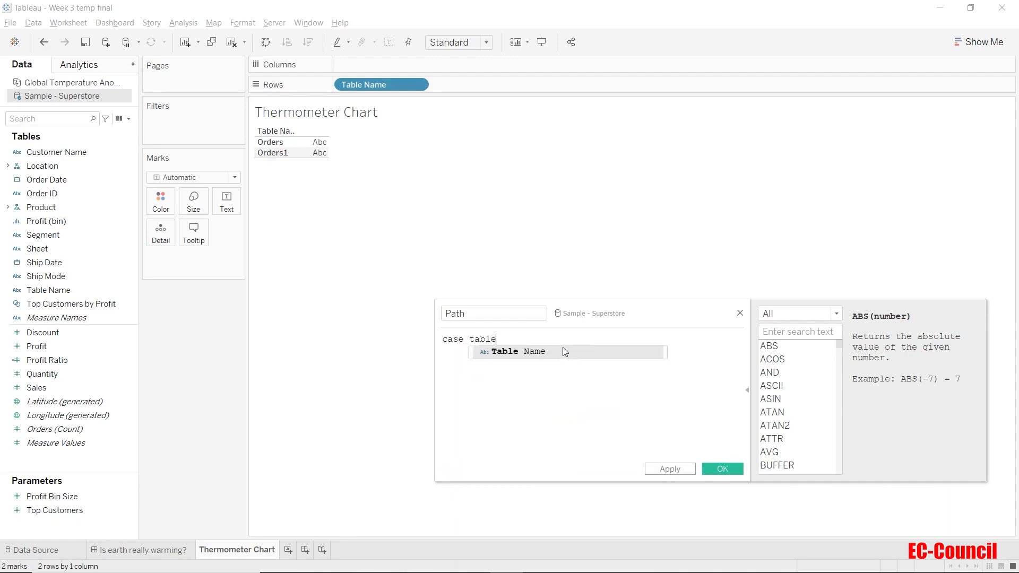
pyautogui.press('Return')
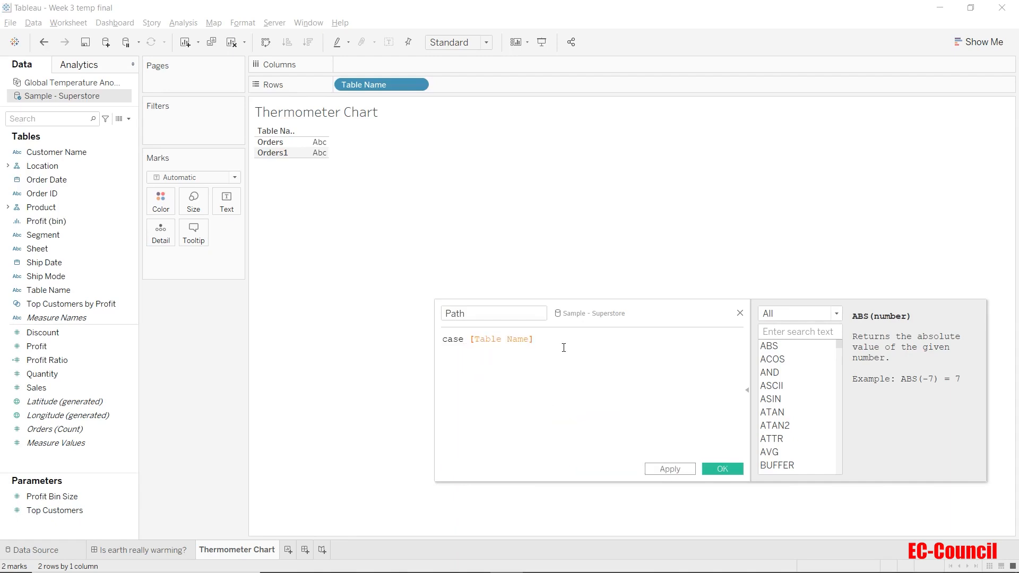
# Step: Add a when line for the Orders table with the value 1 to the Path formula
pyautogui.press('Return')
pyautogui.write("when ''")
pyautogui.press('Left')
pyautogui.write('Orders then 1')
pyautogui.press('Return')
pyautogui.write('2')
pyautogui.press('BackSpace')
# Step: Correct the quotation marks in the Path formula's second line so it reads "when 'Orders' then 1"
pyautogui.press('Left')
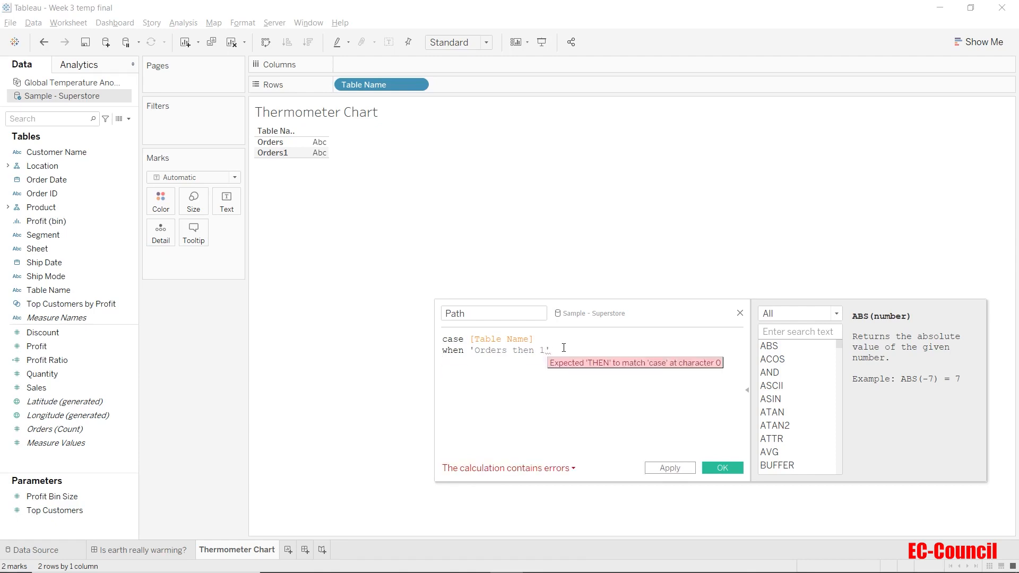
pyautogui.write("'")
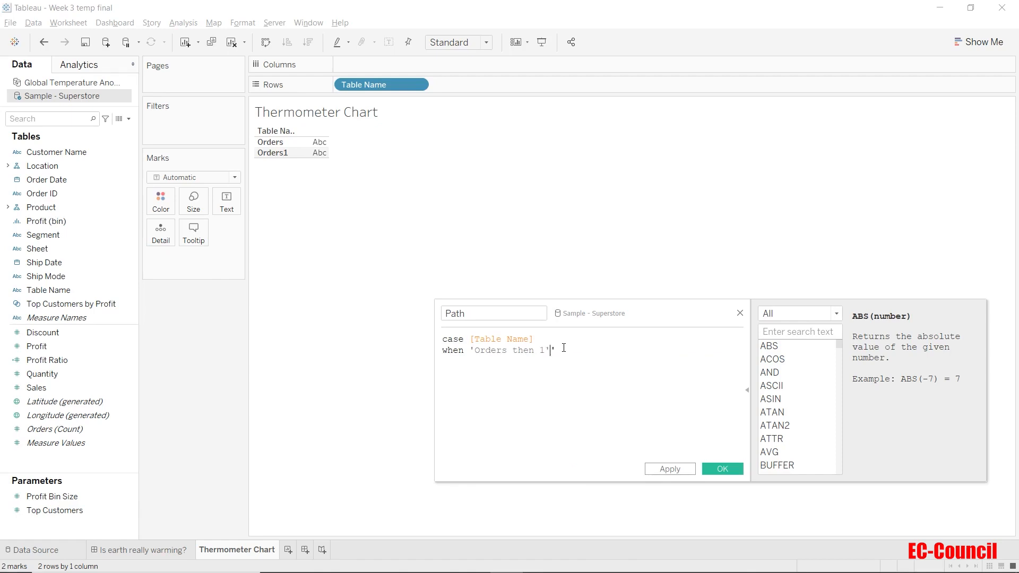
pyautogui.press('Left')
pyautogui.press('Left')
pyautogui.press('Left')
pyautogui.press('Left')
pyautogui.press('Left')
pyautogui.press('Left')
pyautogui.press('Left')
pyautogui.press('Left')
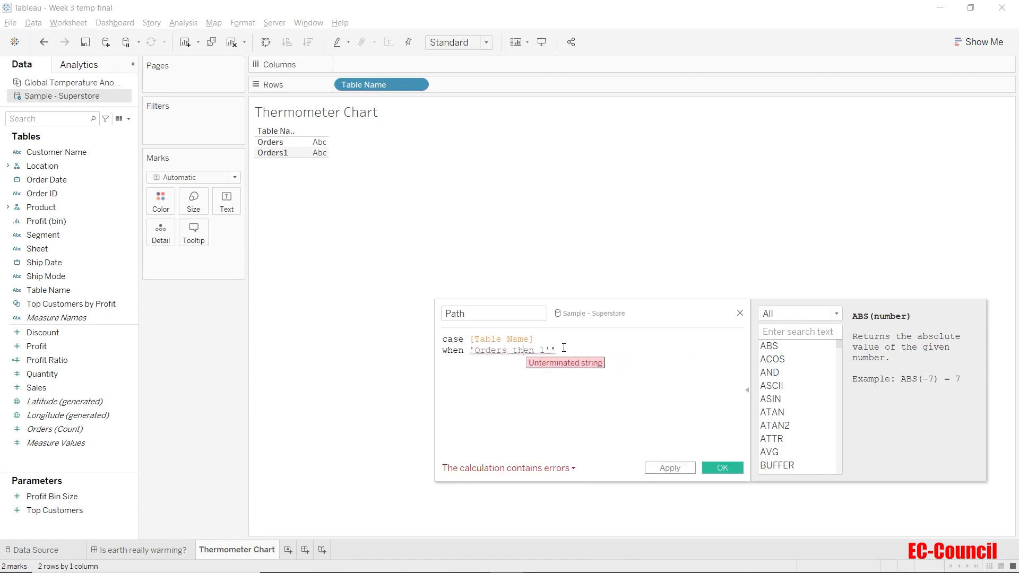
pyautogui.write("'")
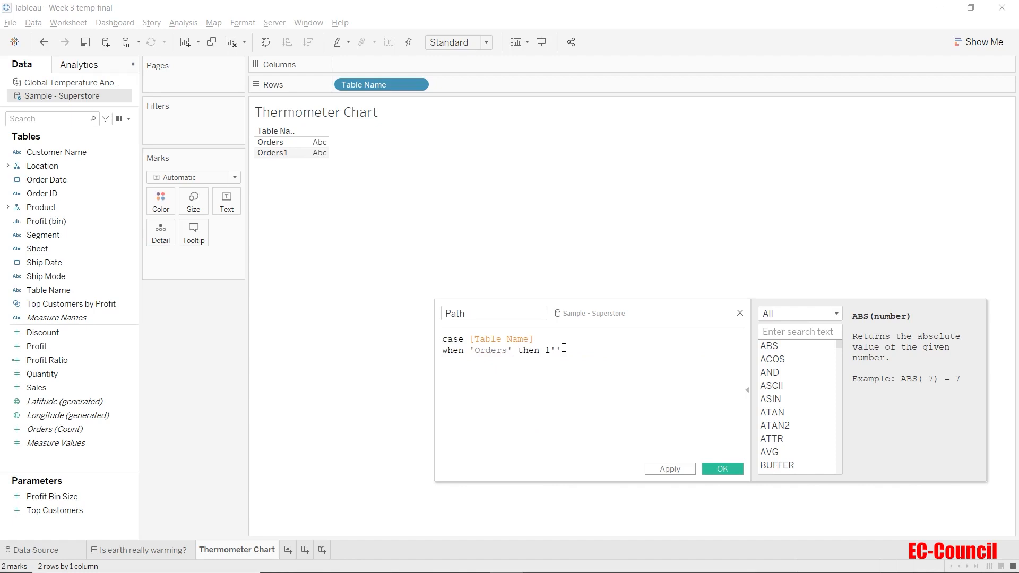
pyautogui.press('Right')
pyautogui.press('Right')
pyautogui.press('Right')
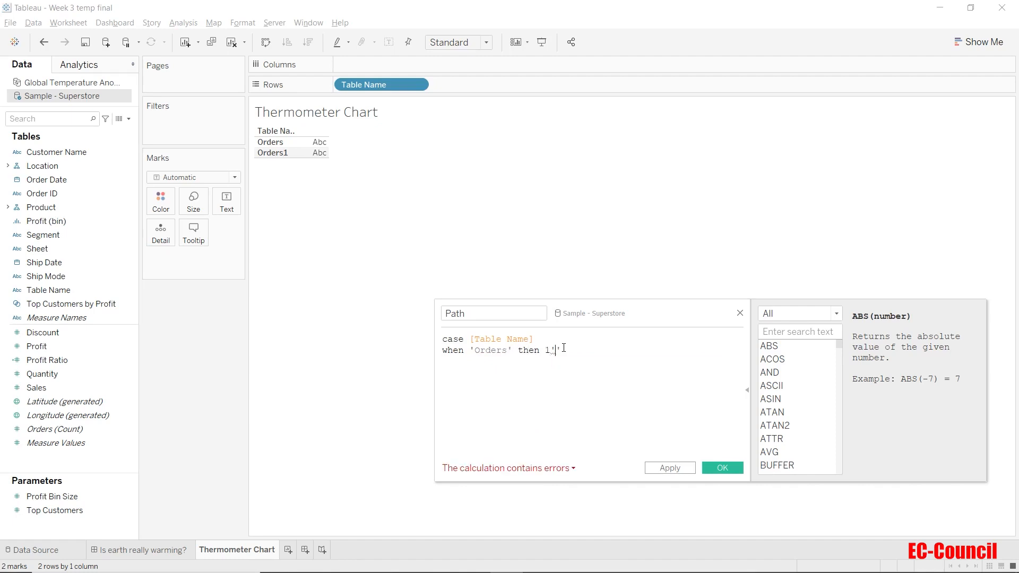
pyautogui.press('BackSpace')
pyautogui.press('BackSpace')
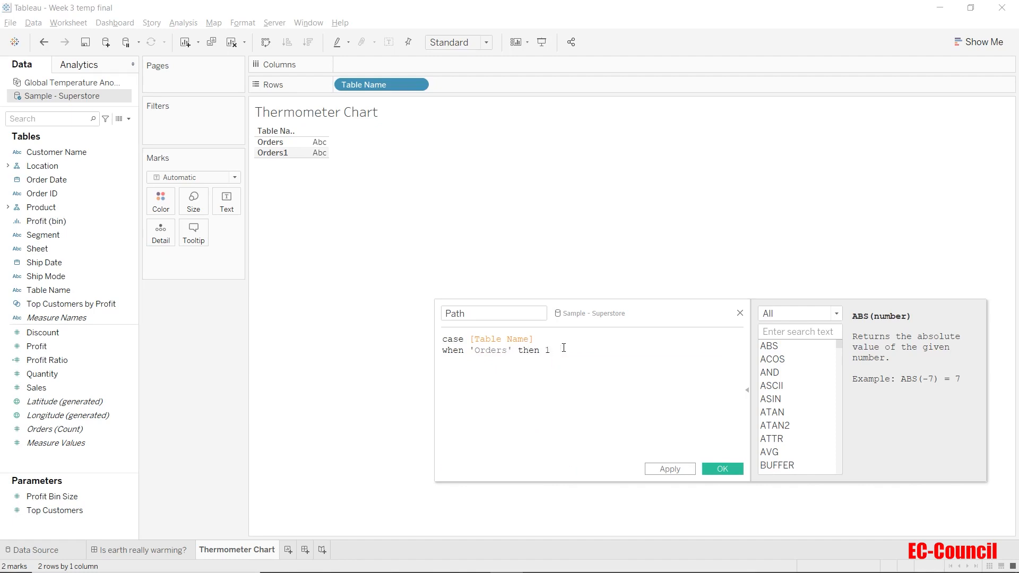
# Step: Complete the Path formula with "else 101" and "end", and save the calculated field
pyautogui.press('Return')
pyautogui.write('else ')
pyautogui.write('101 ')
pyautogui.write('end')
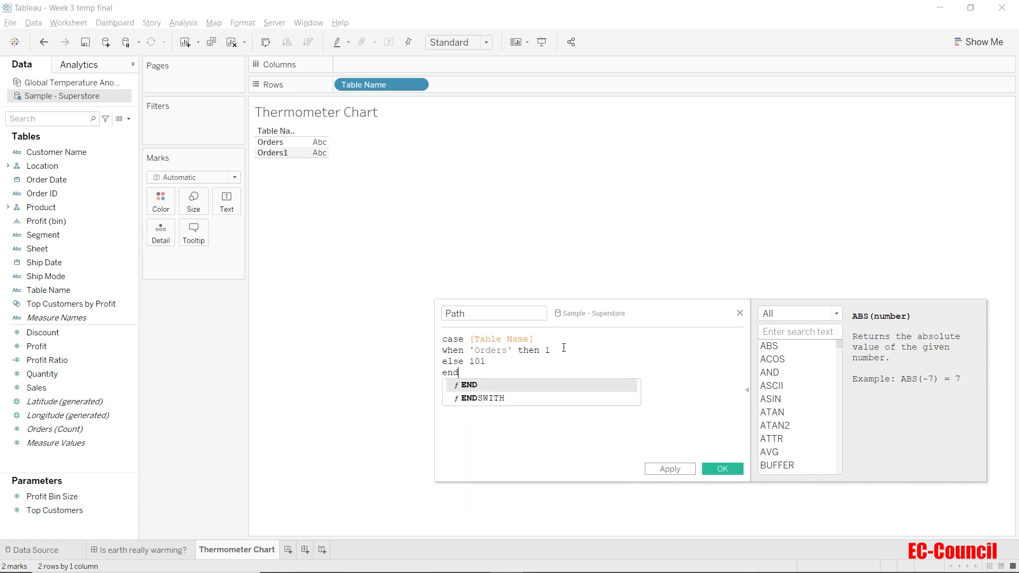
pyautogui.click(562, 348)
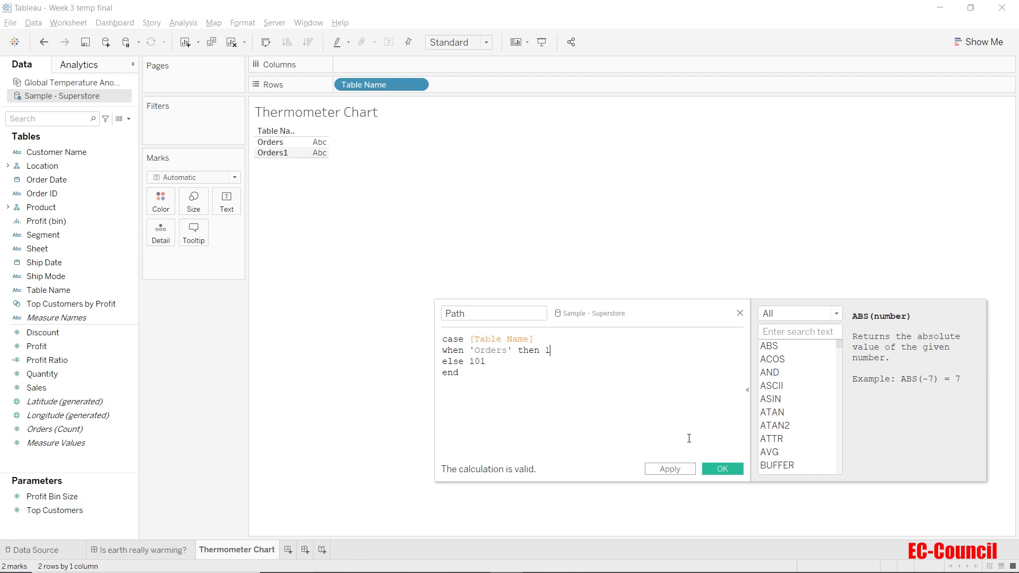
pyautogui.moveTo(490, 315); pyautogui.dragTo(437, 317)
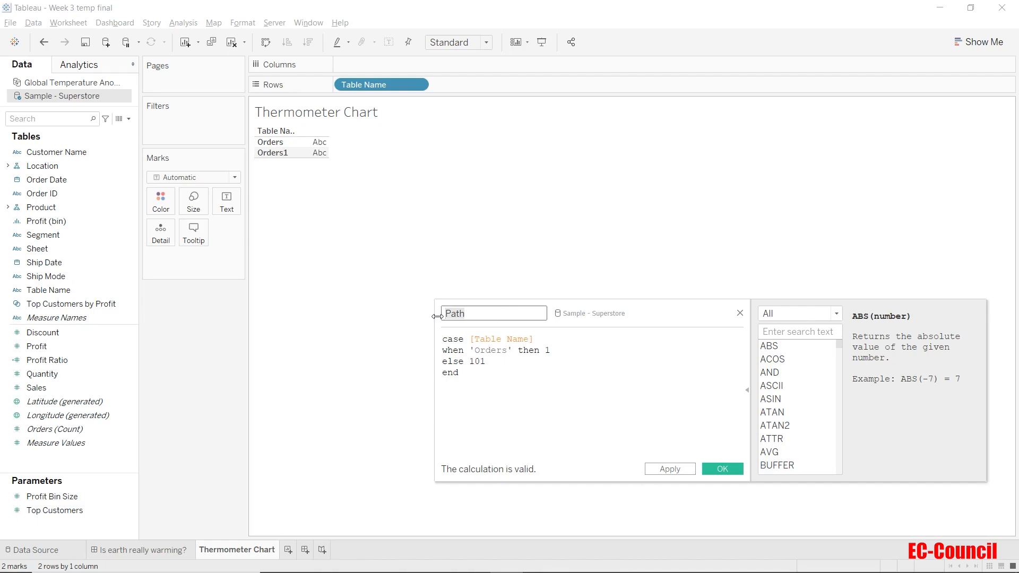
pyautogui.click(659, 366)
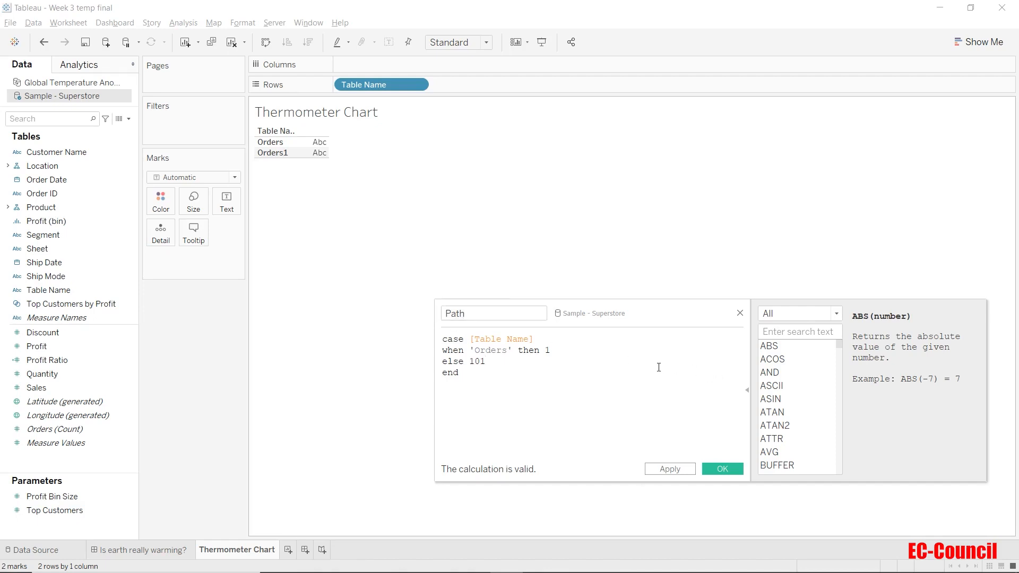
pyautogui.click(709, 468)
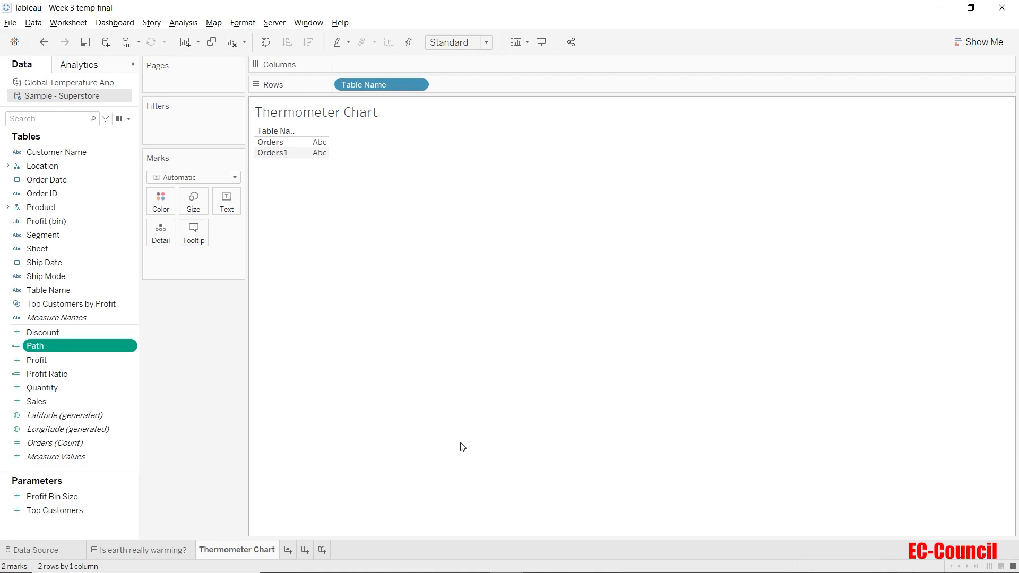
# Step: Create bins from the Path field with a bin size of 1
pyautogui.rightClick(89, 347)
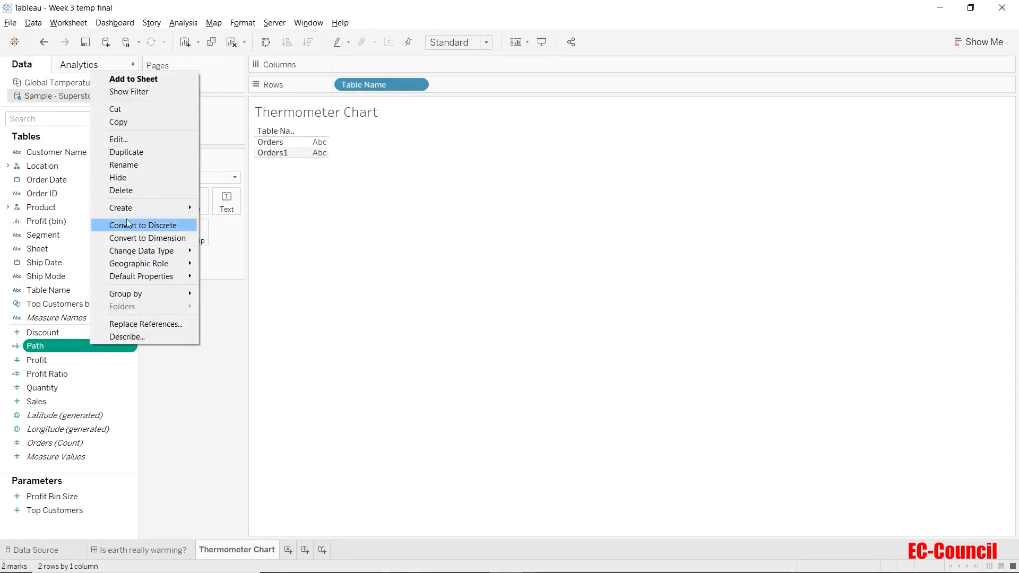
pyautogui.moveTo(132, 205)
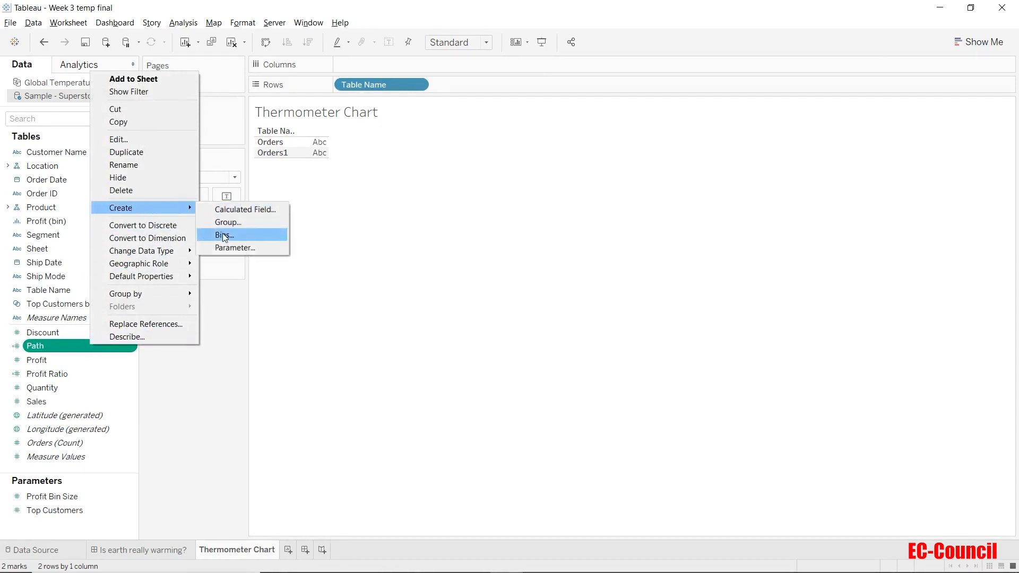
pyautogui.click(225, 235)
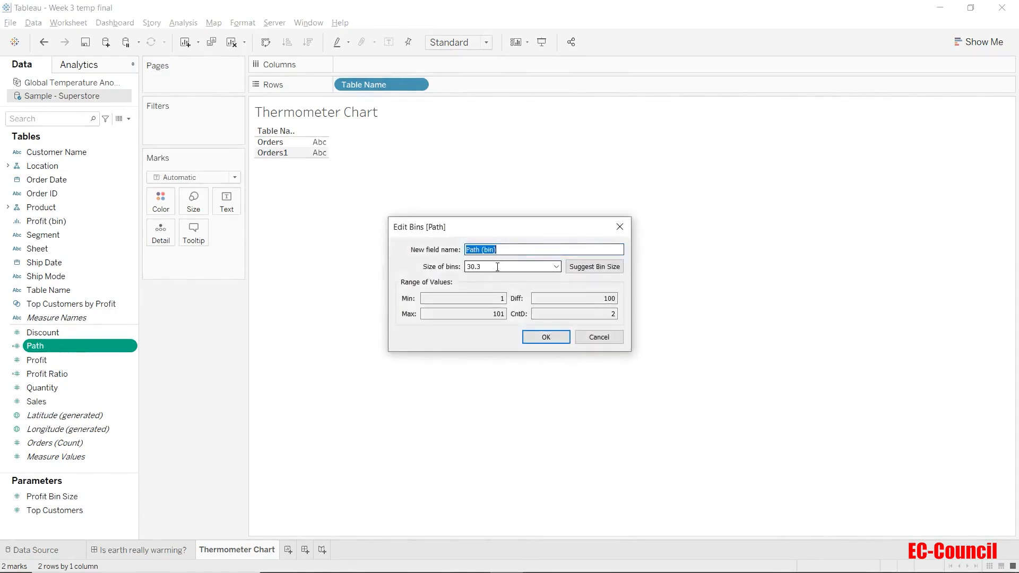
pyautogui.moveTo(481, 267); pyautogui.dragTo(465, 267)
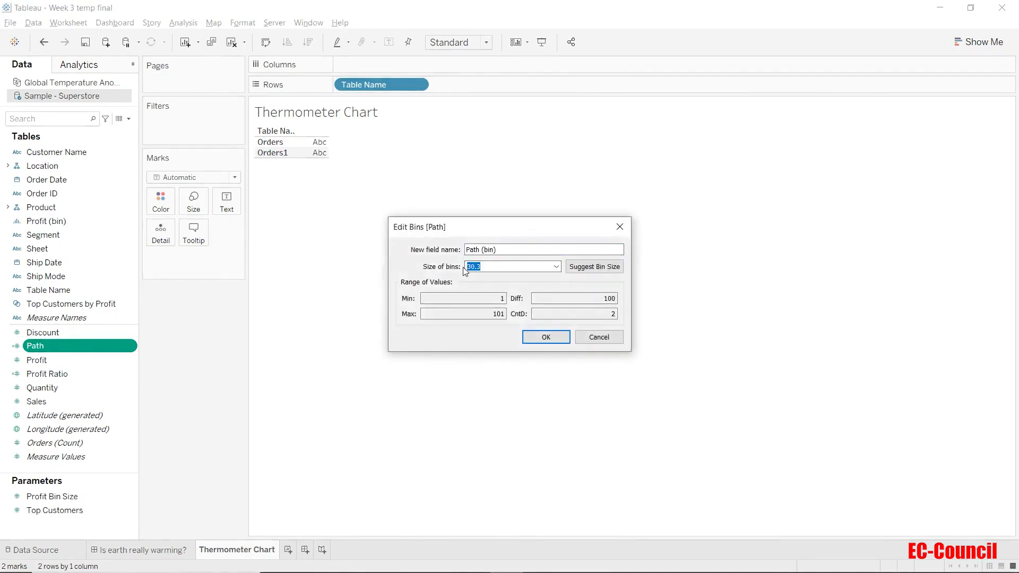
pyautogui.write('1')
pyautogui.click(552, 338)
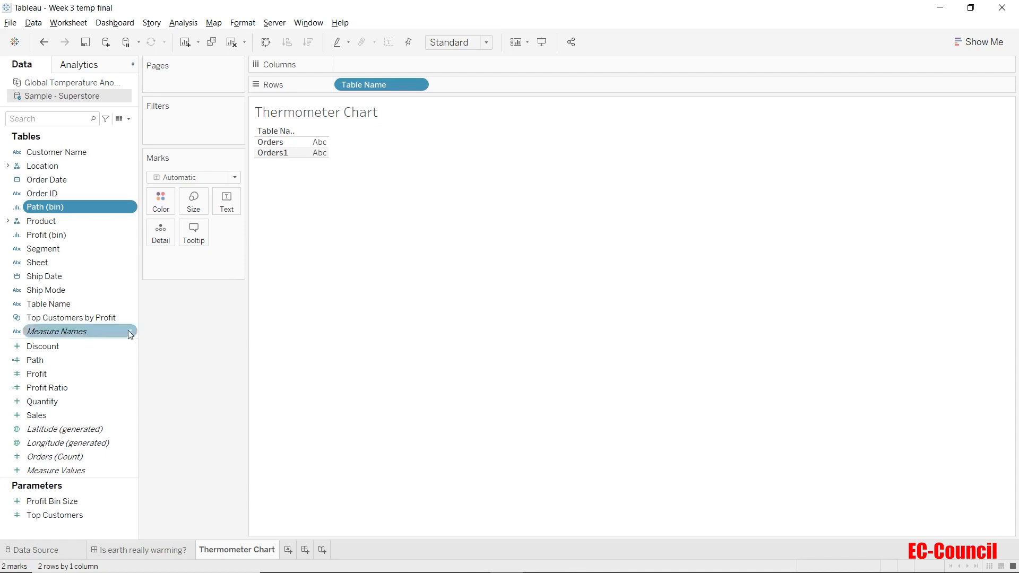
# Step: Create a calculated field named "Index - 1" with the formula Index() - 1 and save it
pyautogui.click(128, 119)
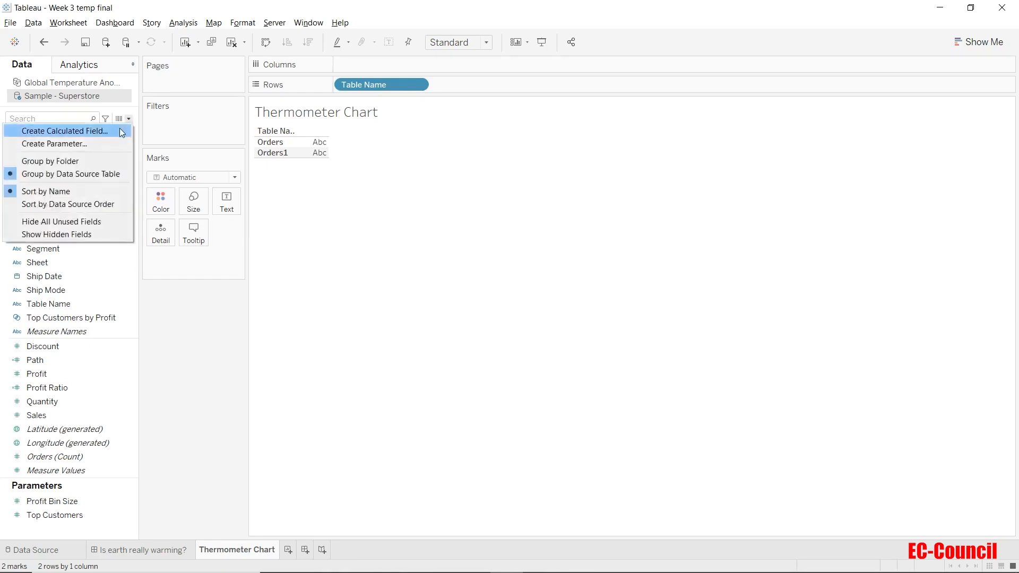
pyautogui.click(121, 133)
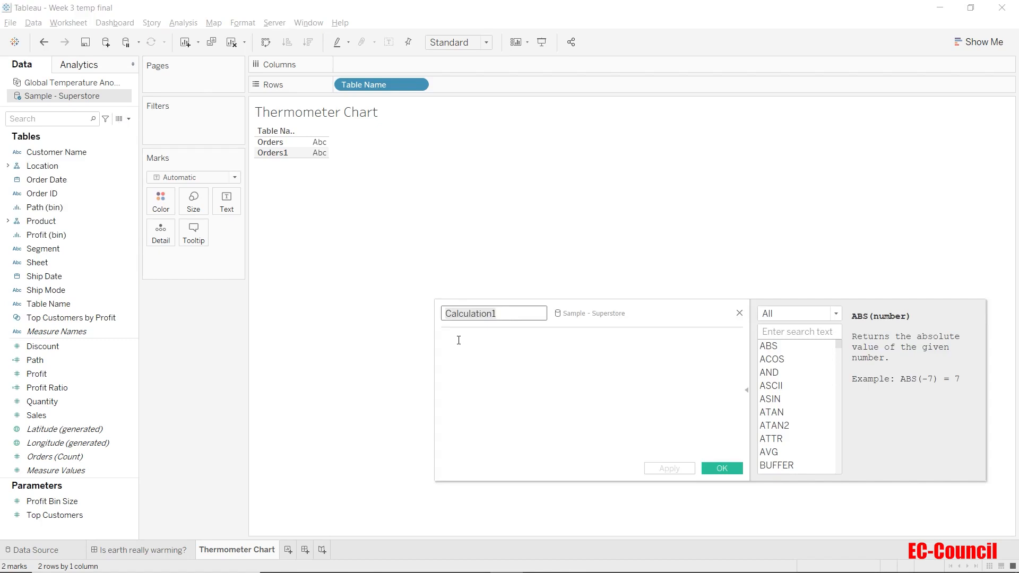
pyautogui.write('Index ')
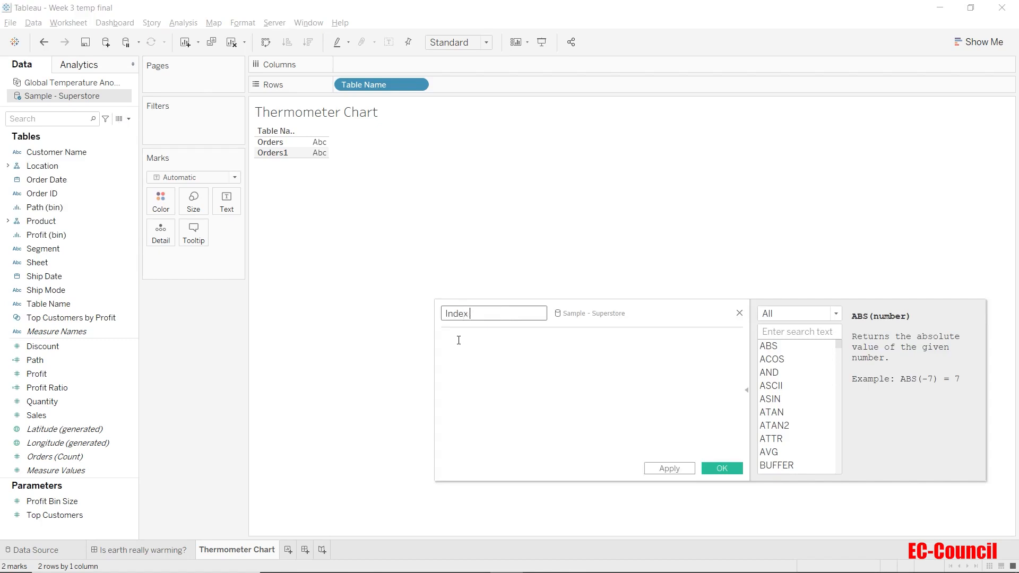
pyautogui.write('- 1')
pyautogui.click(459, 341)
pyautogui.write('I')
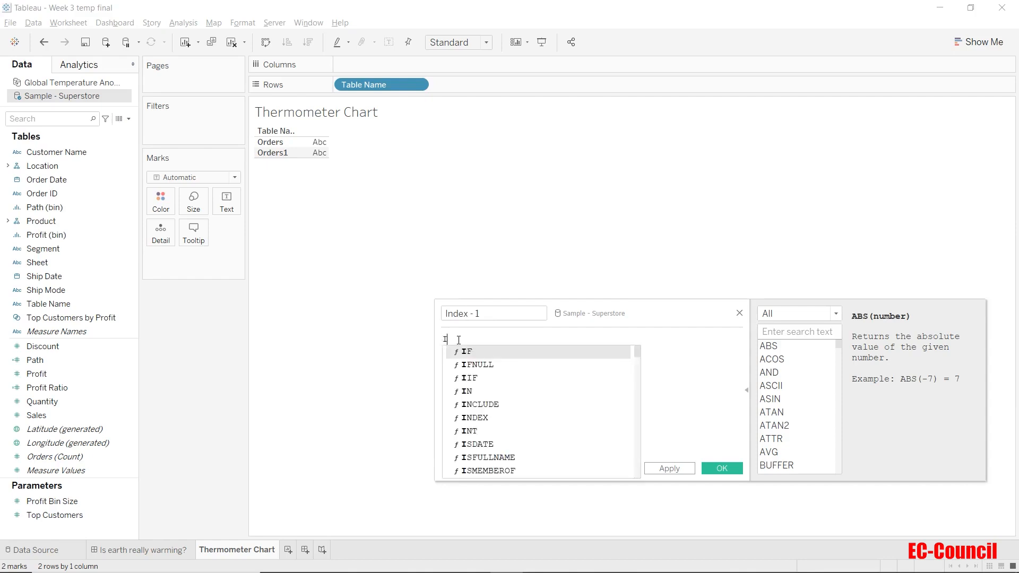
pyautogui.write('nde')
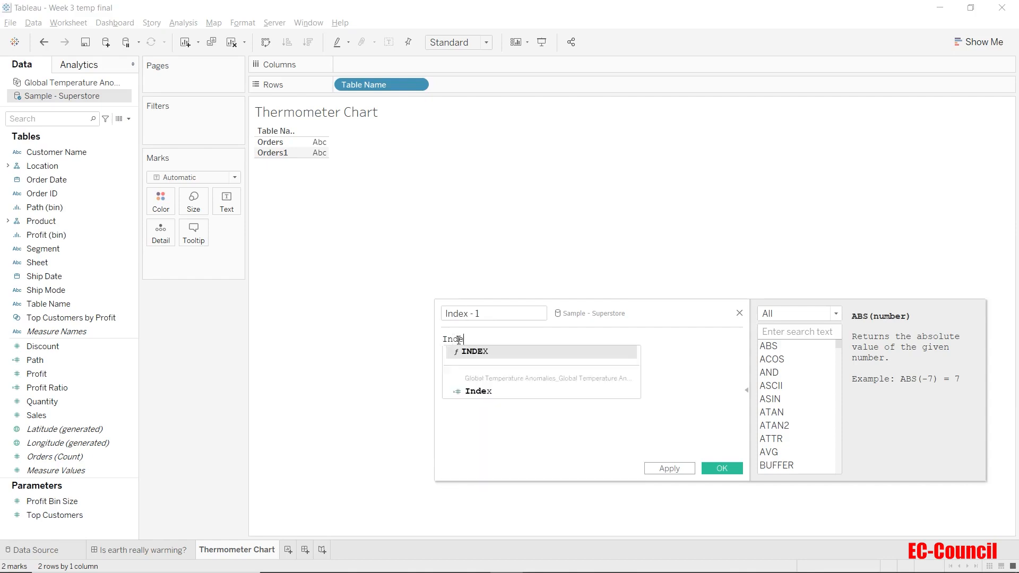
pyautogui.write('x')
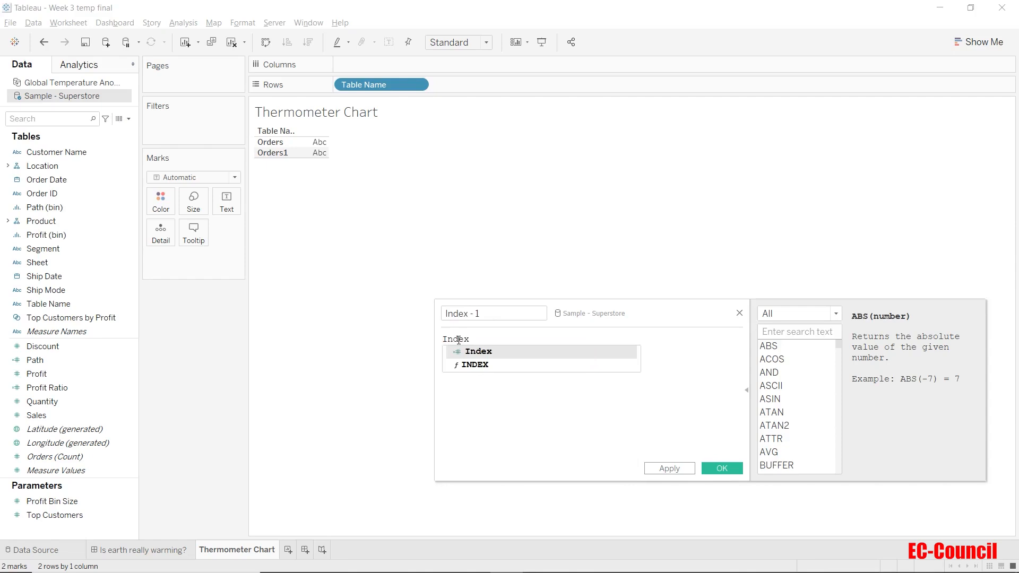
pyautogui.write('() - 1')
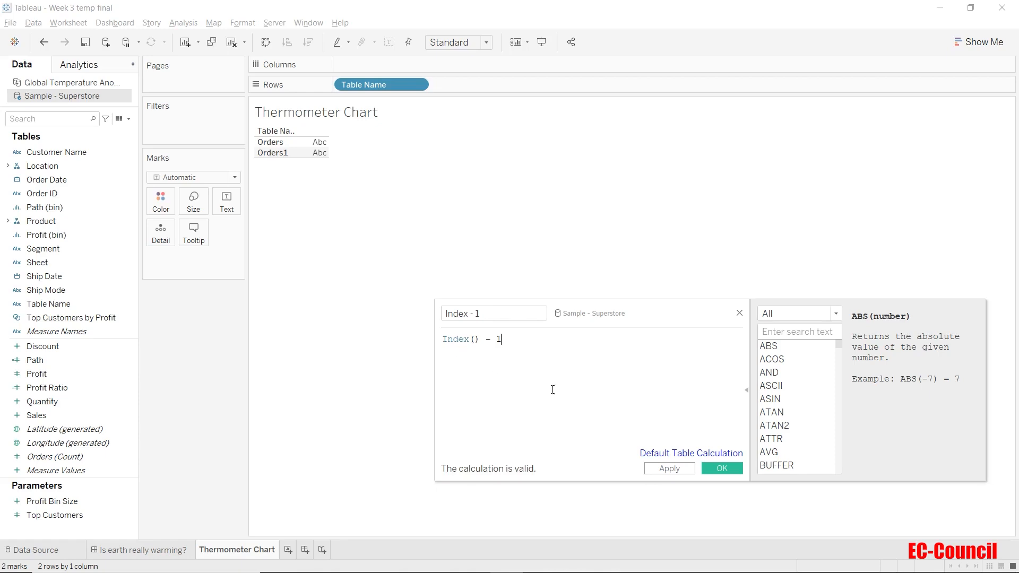
pyautogui.click(723, 468)
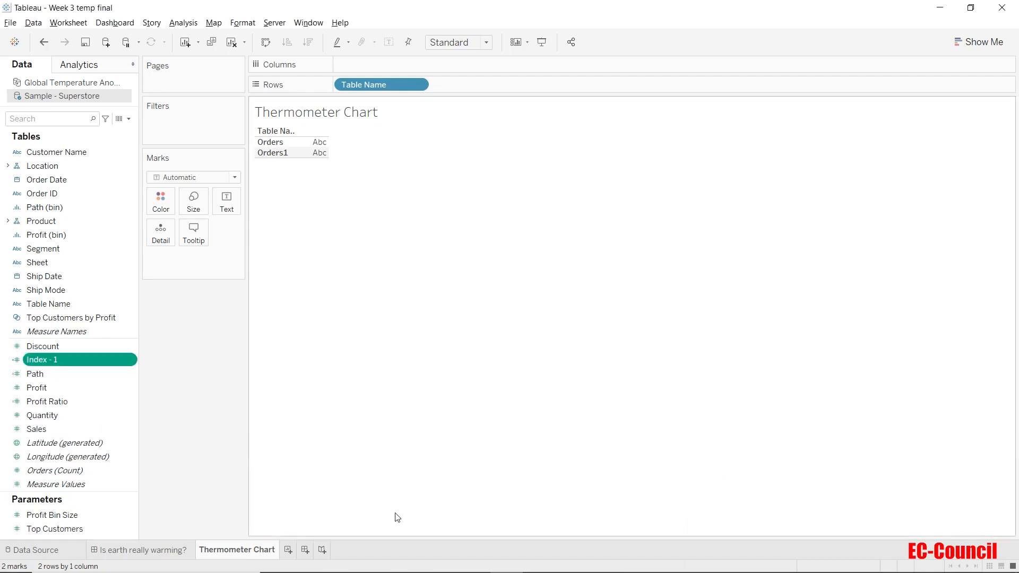
# Step: Check the thermometers on the "Is earth really warming?" dashboard, and clear the Thermometer Chart worksheet
pyautogui.click(157, 552)
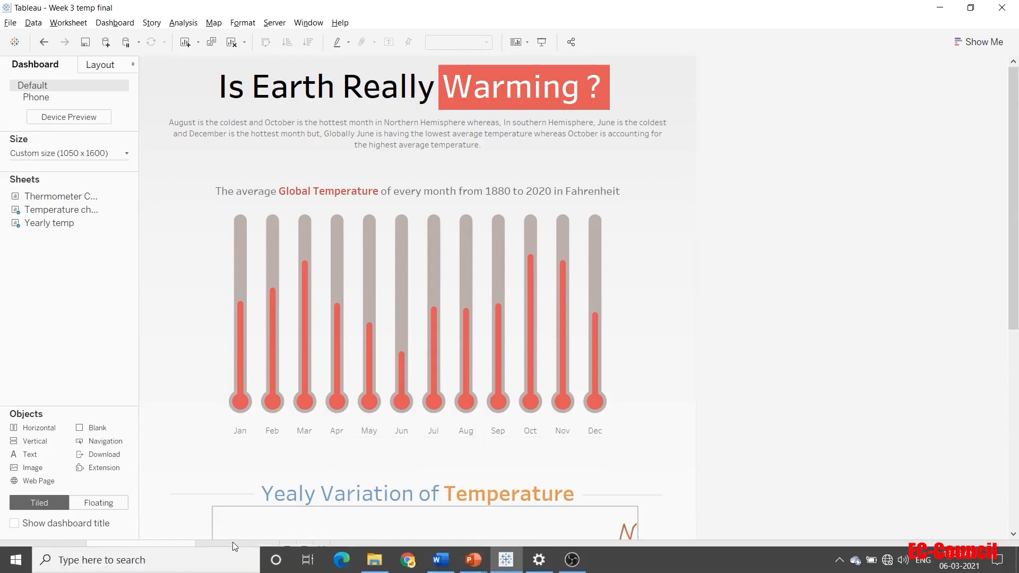
pyautogui.click(235, 547)
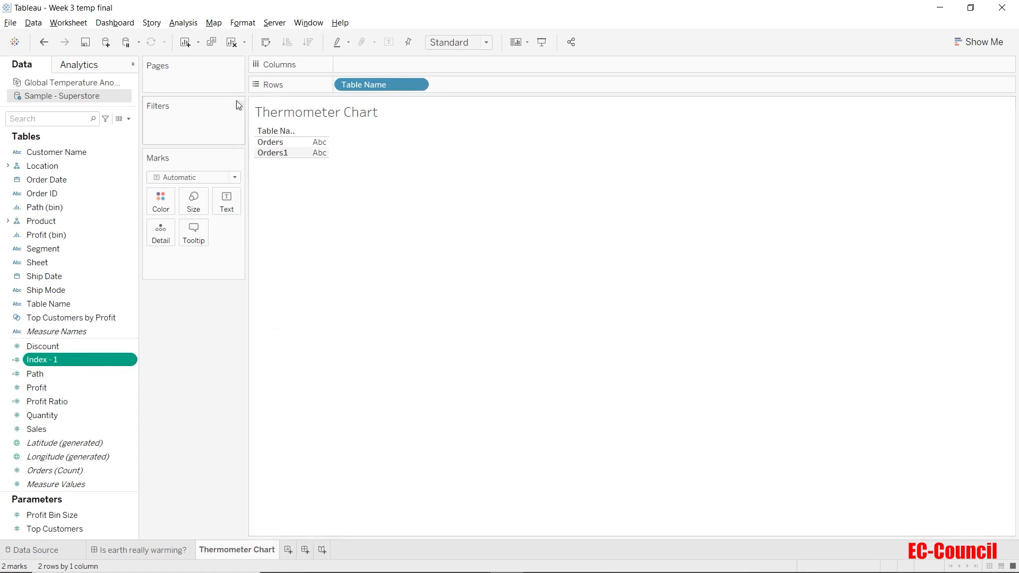
pyautogui.click(232, 42)
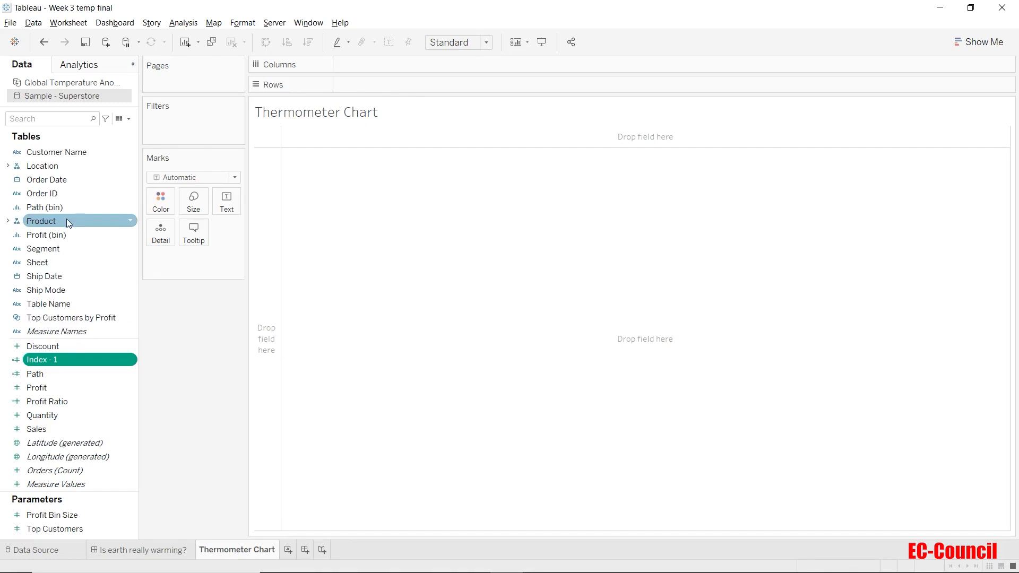
# Step: Expand the Product hierarchy and place Category on Columns
pyautogui.click(12, 168)
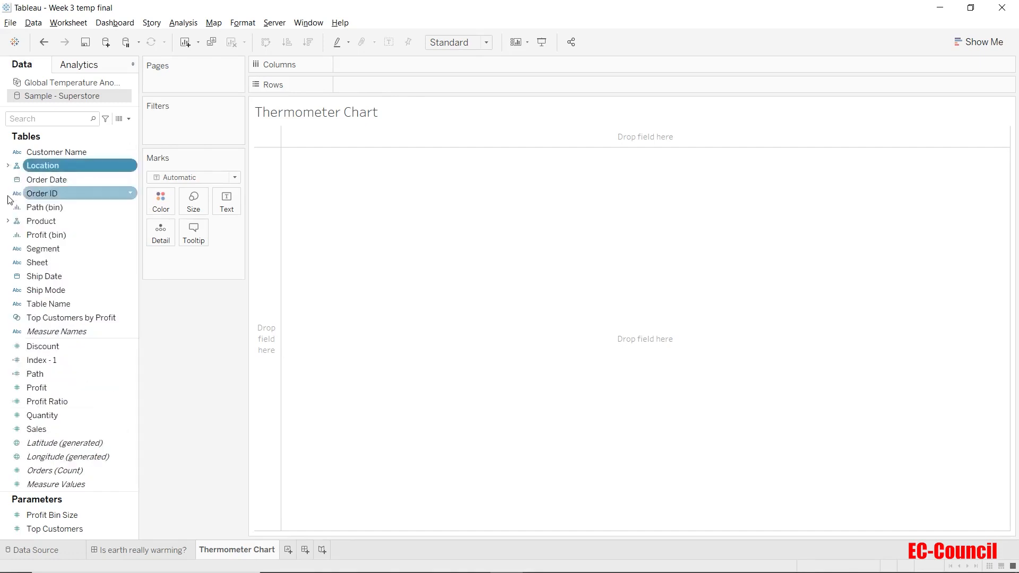
pyautogui.click(8, 220)
pyautogui.keyDown('ctrl'); pyautogui.click(53, 236); pyautogui.keyUp('ctrl')
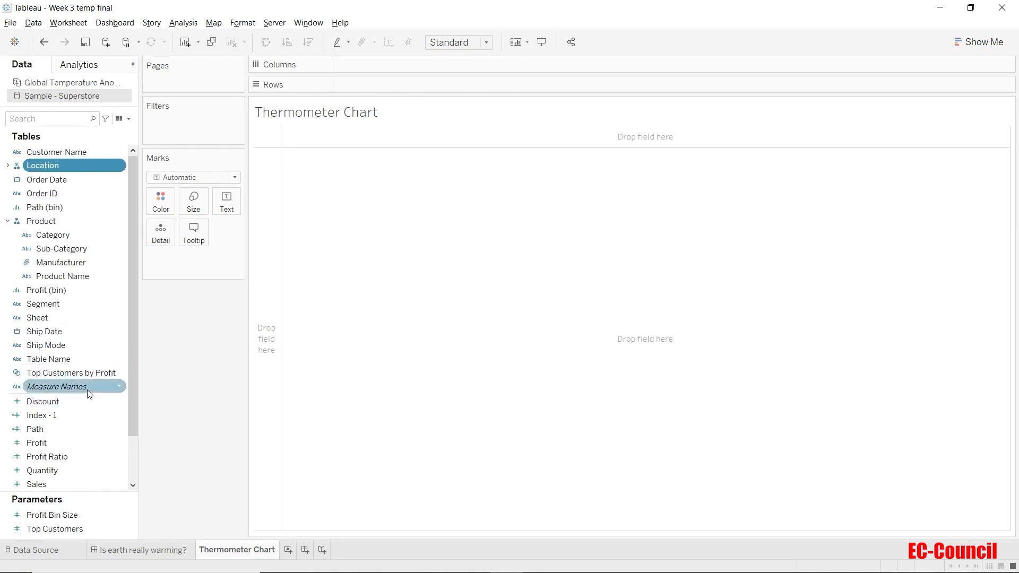
pyautogui.moveTo(67, 235); pyautogui.dragTo(377, 68)
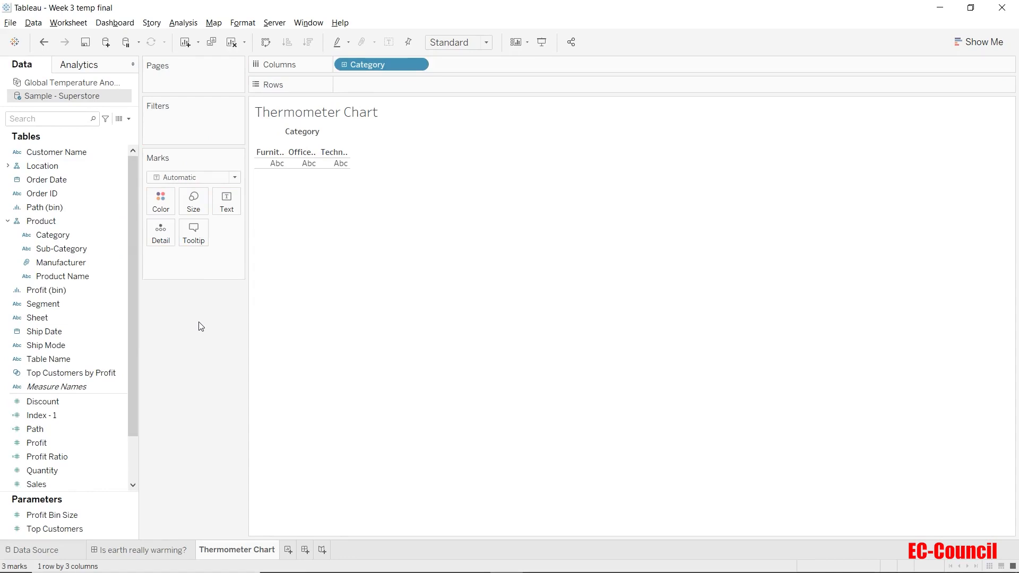
# Step: Place Path (bin) and Index - 1 on Rows in that order, and show missing values for Path (bin)
pyautogui.moveTo(101, 414); pyautogui.dragTo(412, 84)
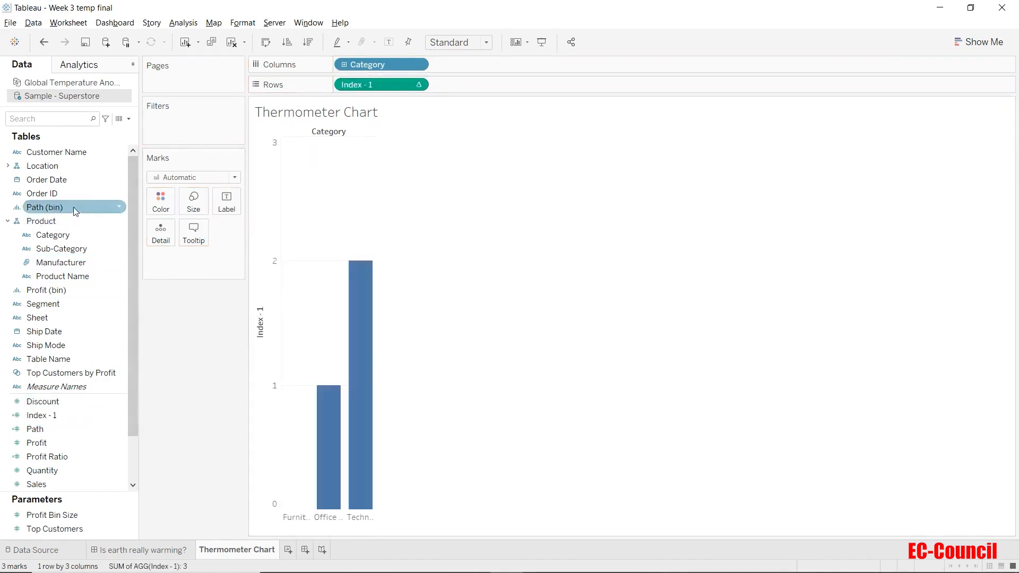
pyautogui.moveTo(72, 210); pyautogui.dragTo(501, 85)
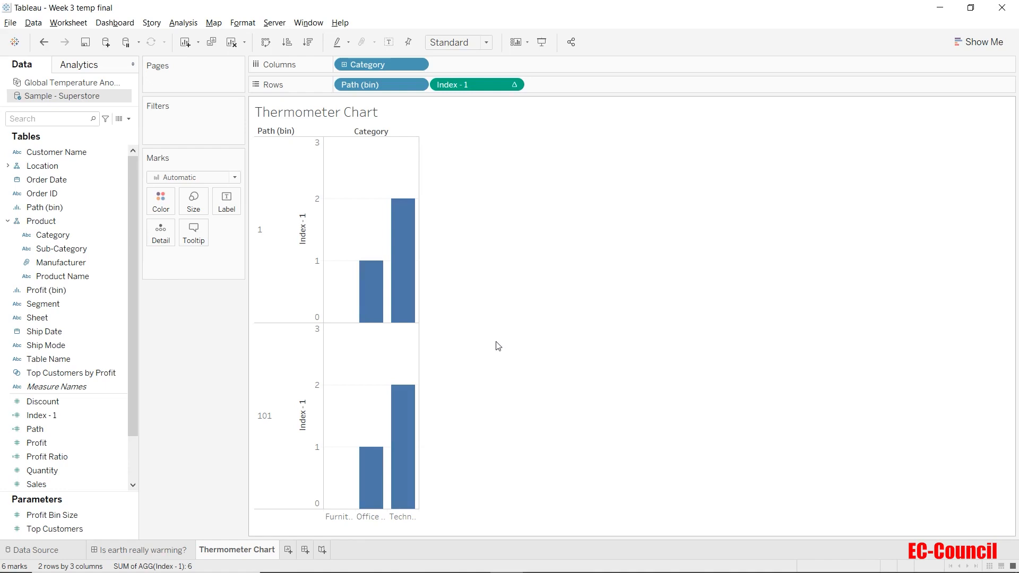
pyautogui.click(419, 84)
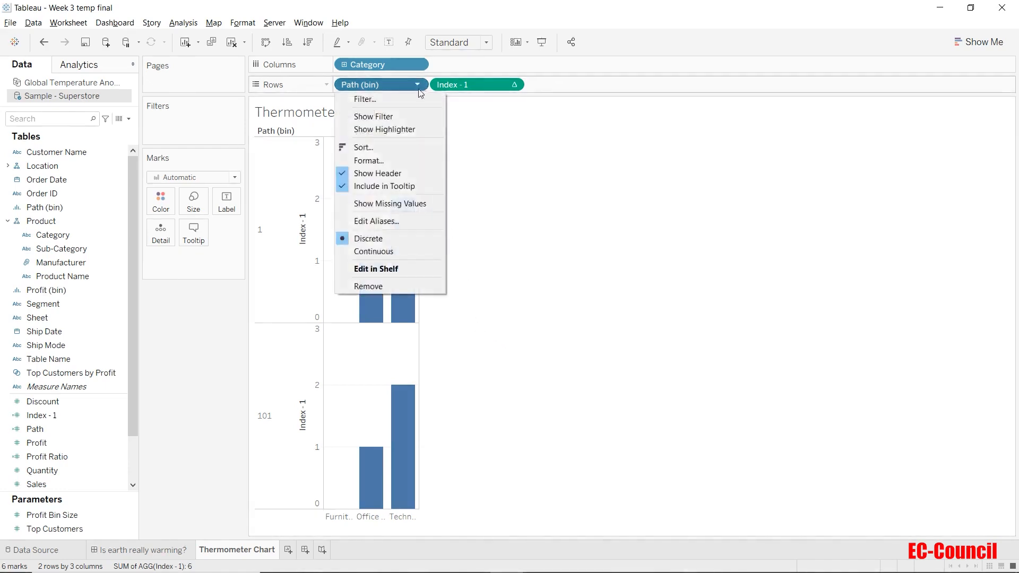
pyautogui.click(397, 206)
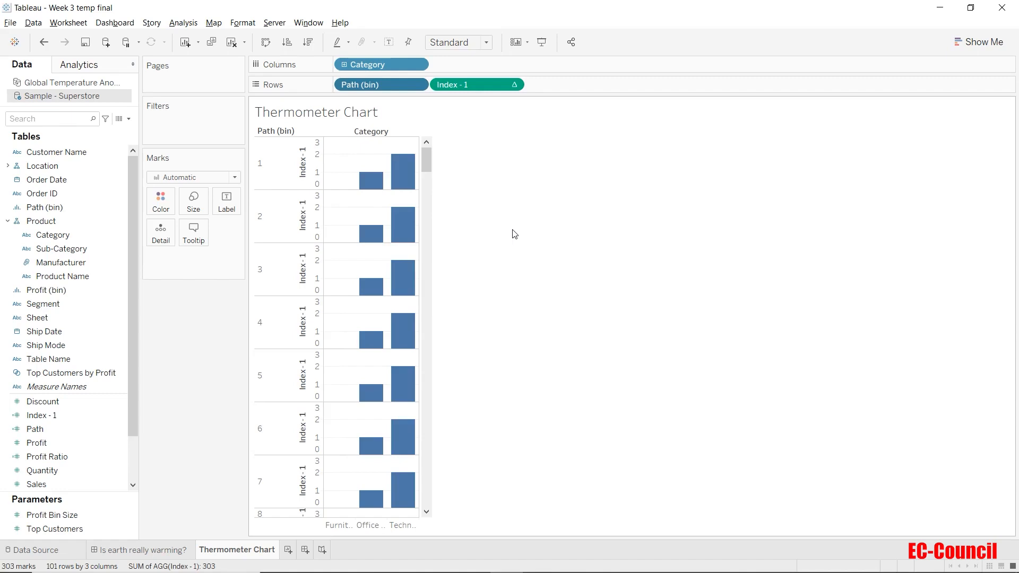
pyautogui.moveTo(425, 159); pyautogui.dragTo(441, 175)
# Step: Change the mark type to Line and move Path (bin) from Rows to the Path mark property
pyautogui.click(235, 178)
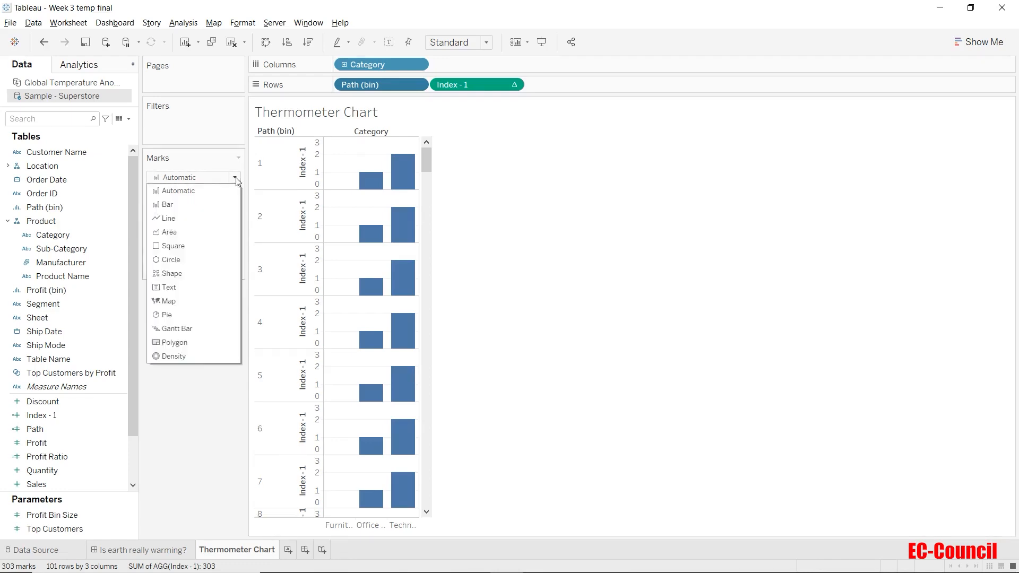
pyautogui.click(227, 220)
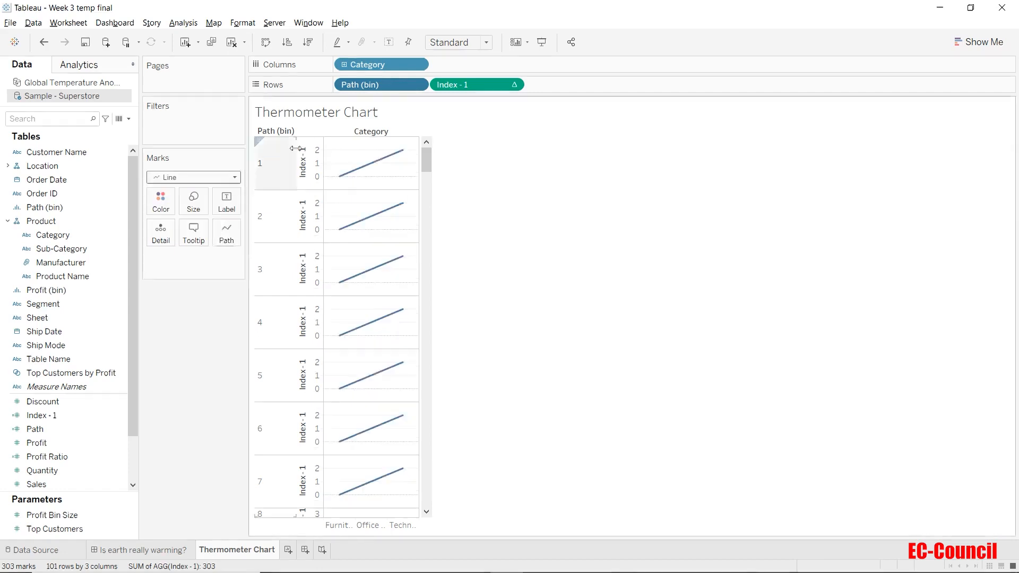
pyautogui.moveTo(361, 84); pyautogui.dragTo(233, 234)
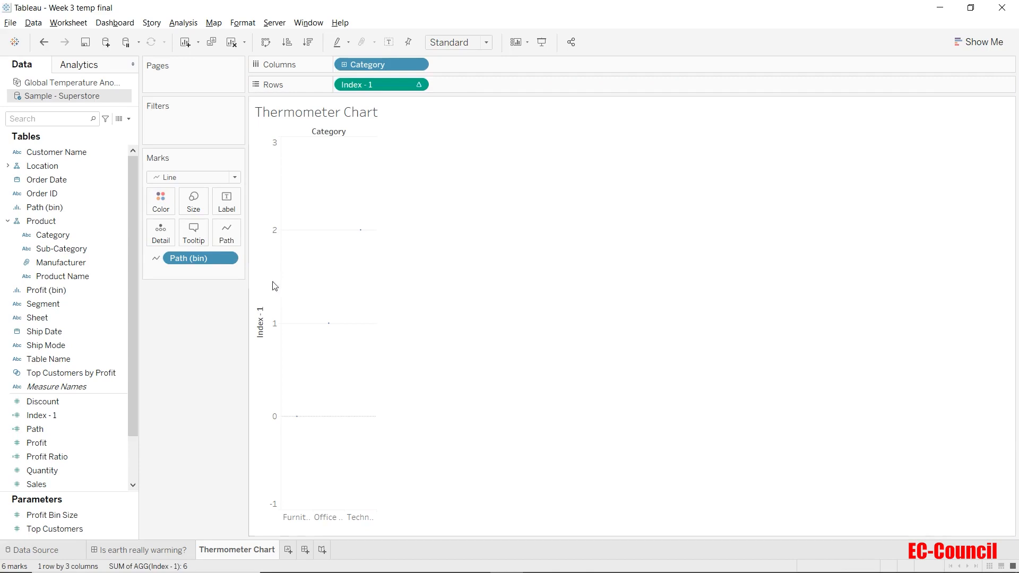
# Step: Set the Index - 1 table calculation on Rows to compute using Path (bin)
pyautogui.click(418, 86)
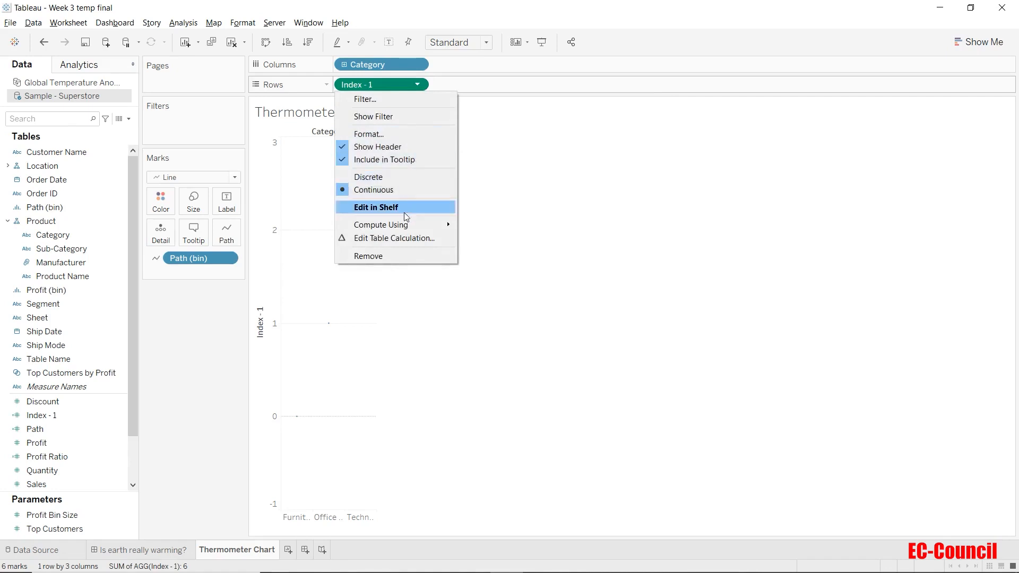
pyautogui.moveTo(409, 226)
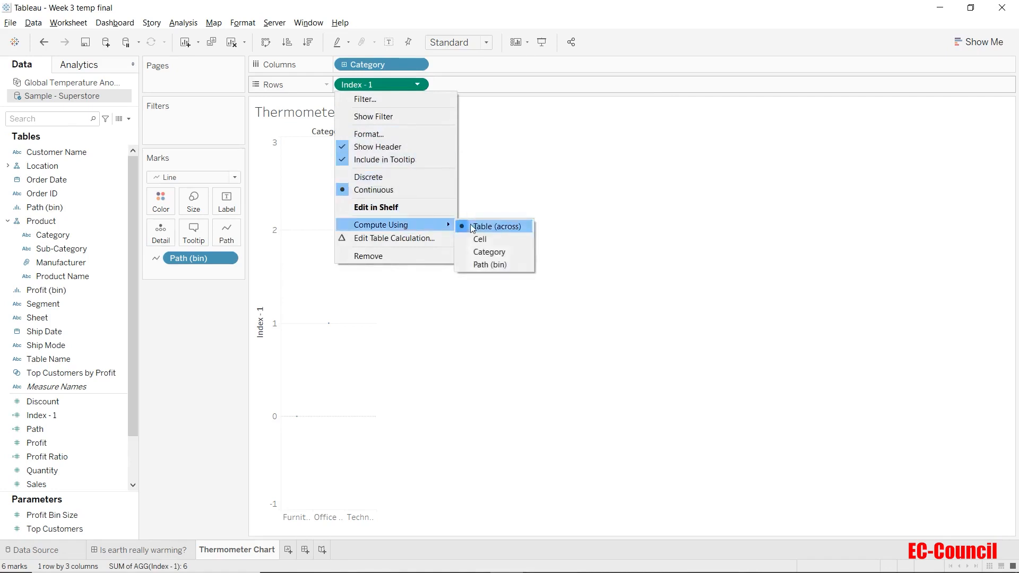
pyautogui.click(495, 266)
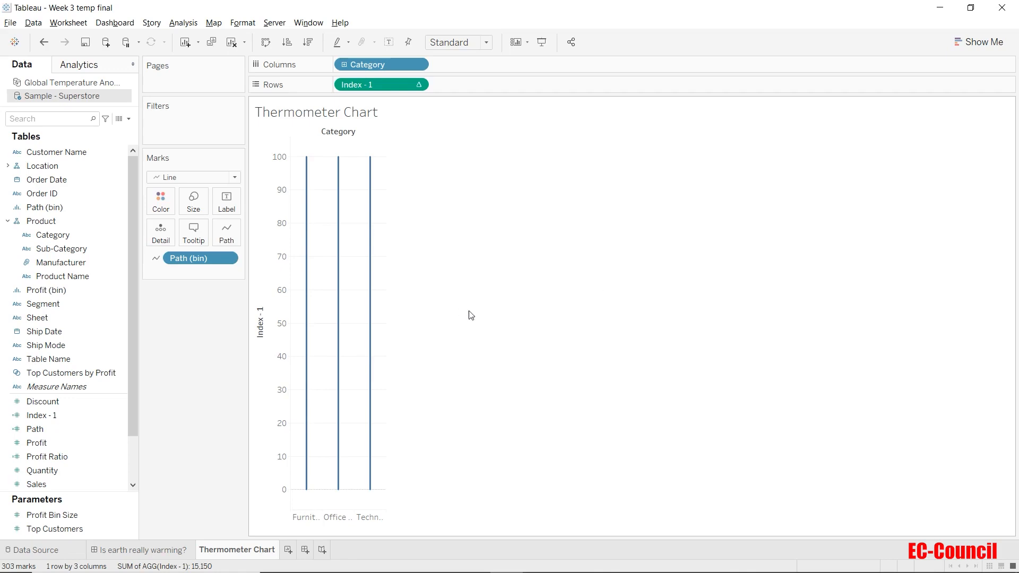
# Step: Start a new calculated field and name it "Win Max"
pyautogui.click(128, 118)
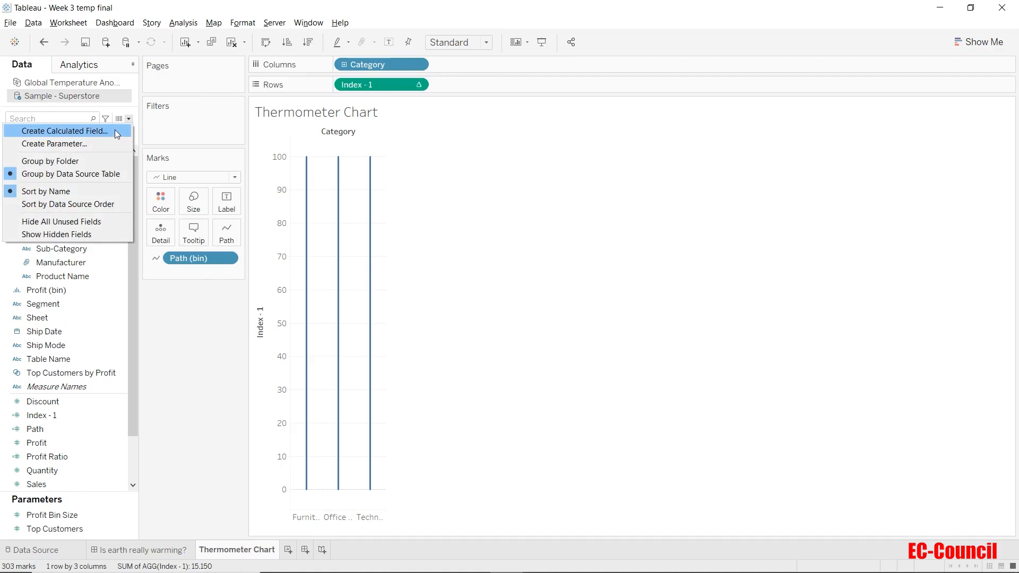
pyautogui.click(115, 130)
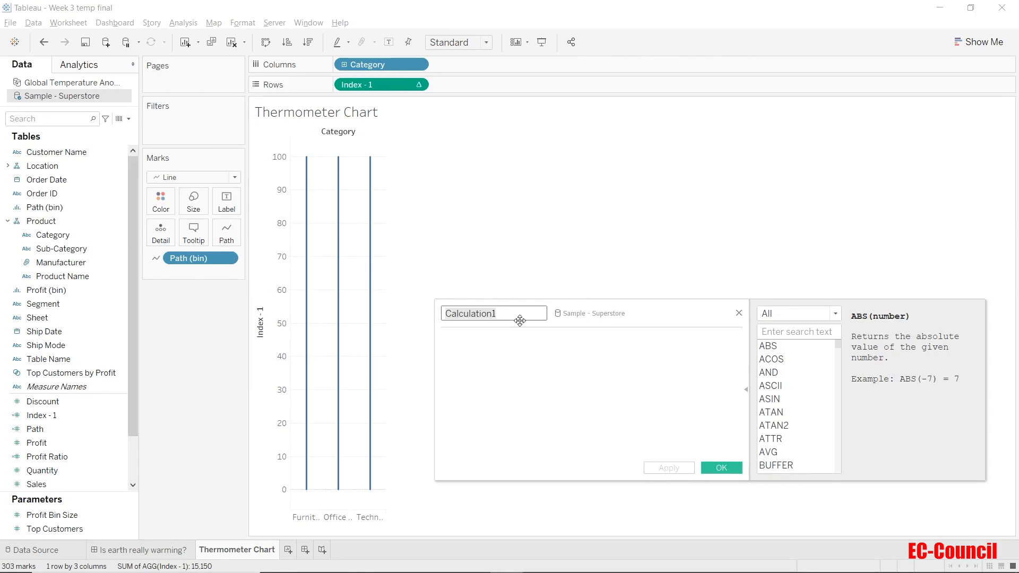
pyautogui.write('Win')
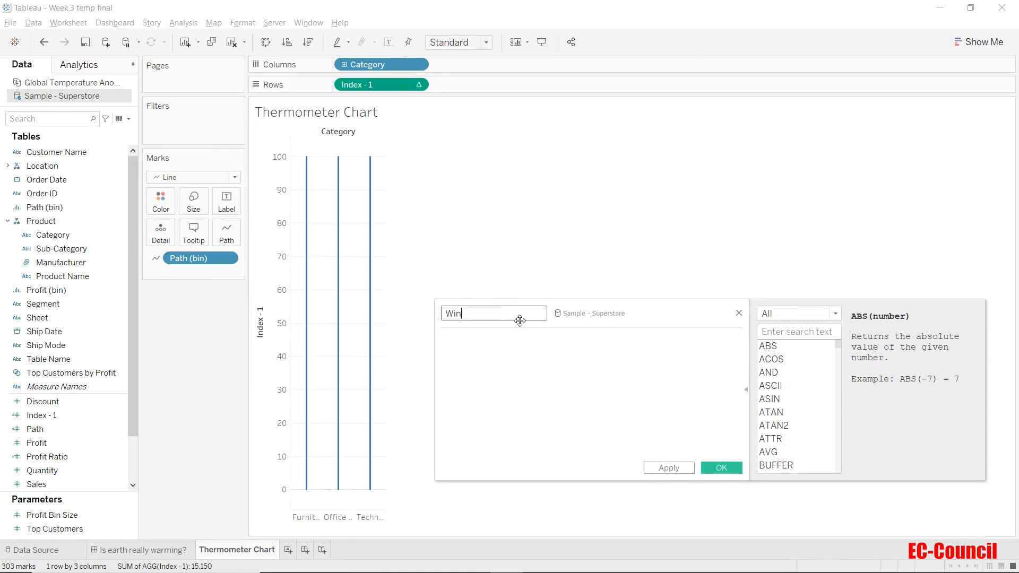
pyautogui.write(' Maz')
pyautogui.press('BackSpace')
pyautogui.write('x')
# Step: Insert the WINDOW_MAX function into the Win Max formula
pyautogui.click(506, 349)
pyautogui.write('Window')
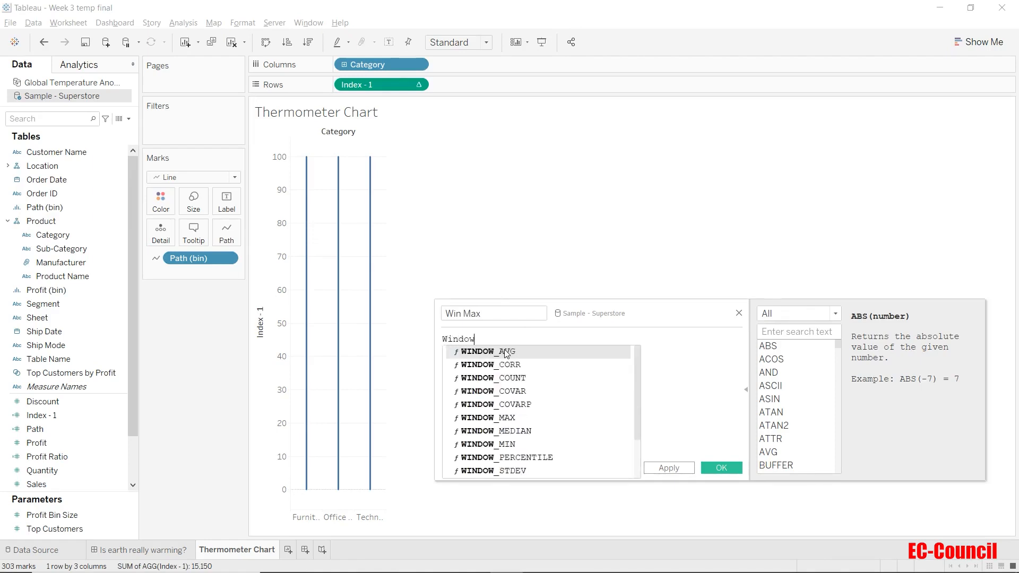
pyautogui.write('z')
pyautogui.press('BackSpace')
pyautogui.press('Down')
pyautogui.press('Down')
pyautogui.press('Down')
pyautogui.press('Down')
pyautogui.press('Down')
pyautogui.press('Down')
pyautogui.press('Down')
pyautogui.press('Up')
pyautogui.press('Up')
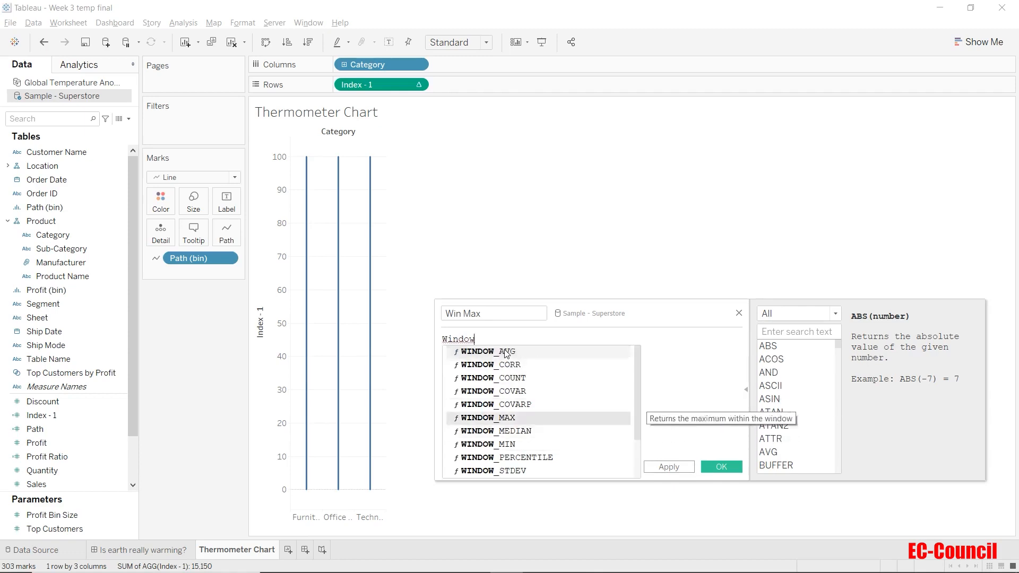
pyautogui.press('Return')
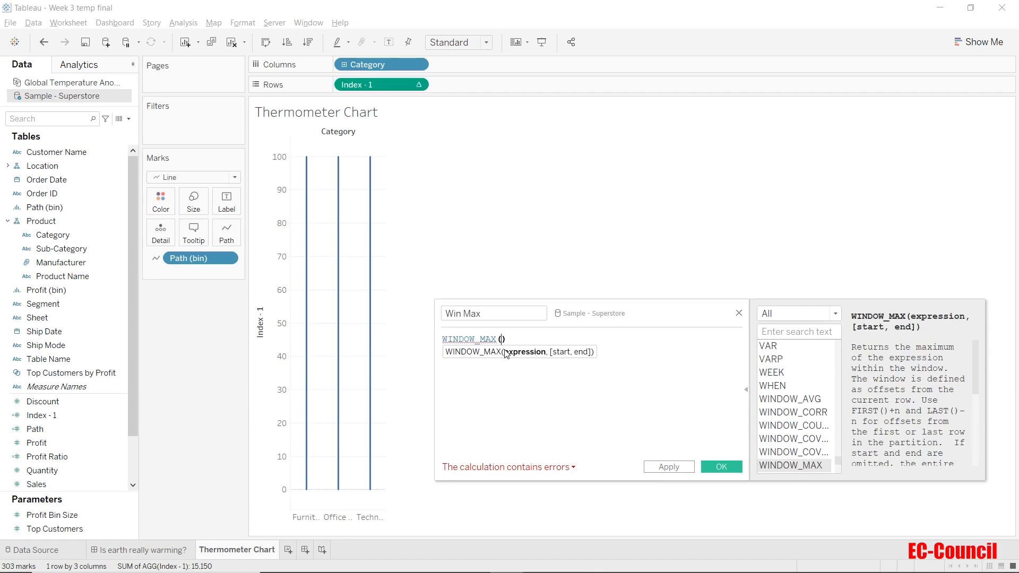
# Step: Complete the Win Max formula as WINDOW_MAX(sum([Sales])) and save the calculated field
pyautogui.write('sum(sales')
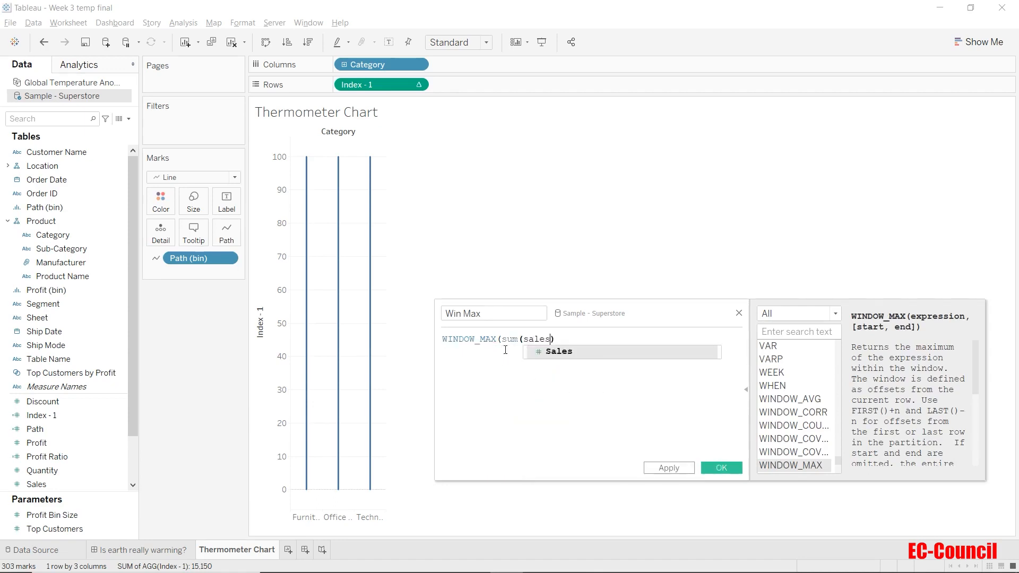
pyautogui.press('Return')
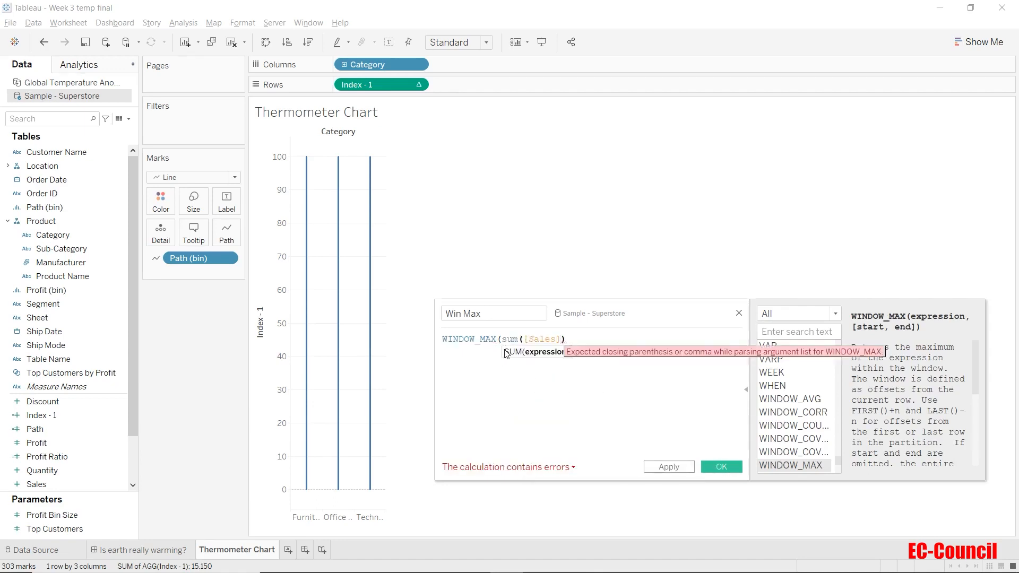
pyautogui.press('Right')
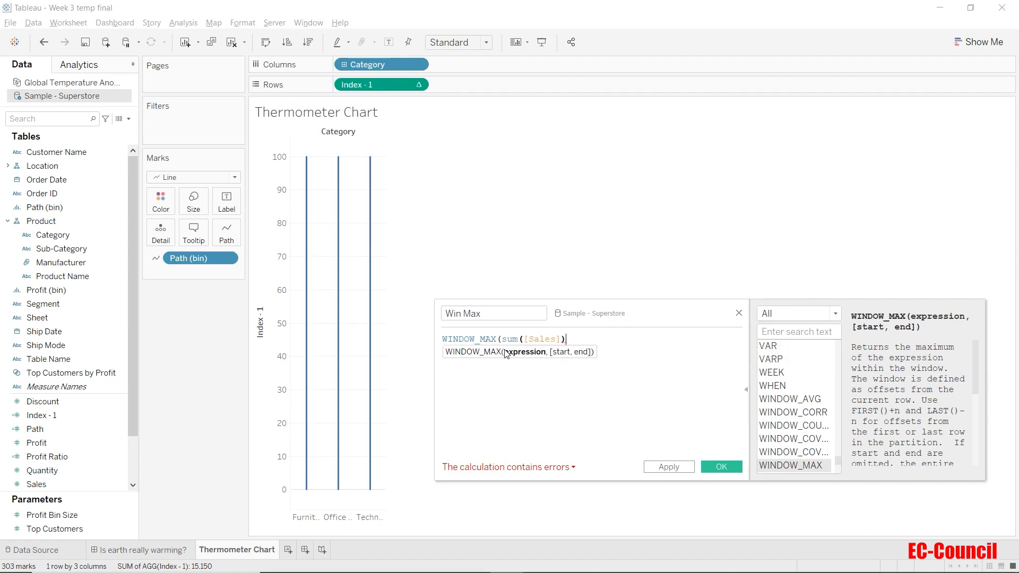
pyautogui.write(')')
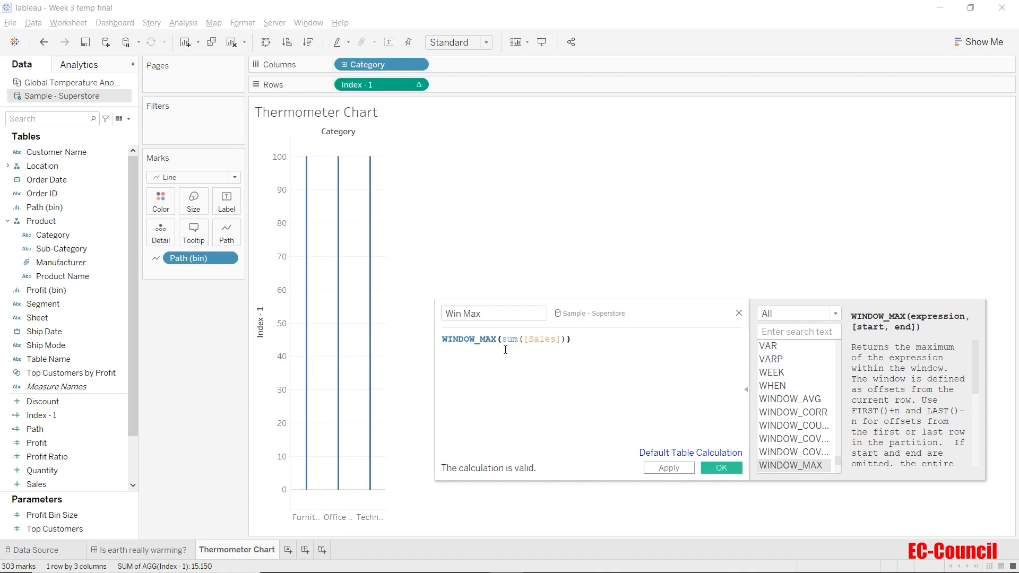
pyautogui.click(723, 470)
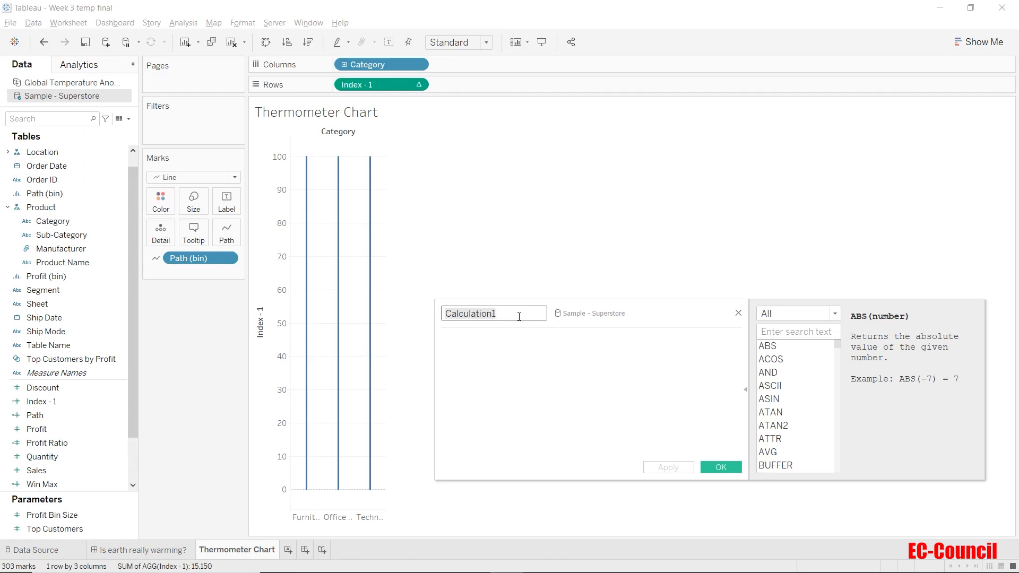
# Step: Name the new calculated field "Multiple", define it as [Win Max] * [Index - 1], and save it
pyautogui.write('Multiple')
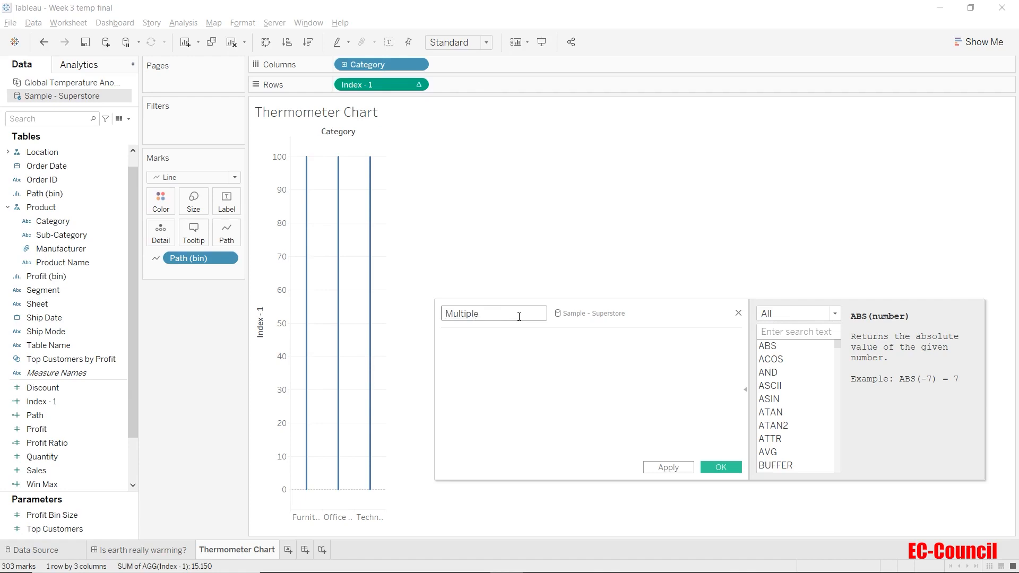
pyautogui.click(530, 346)
pyautogui.write('win')
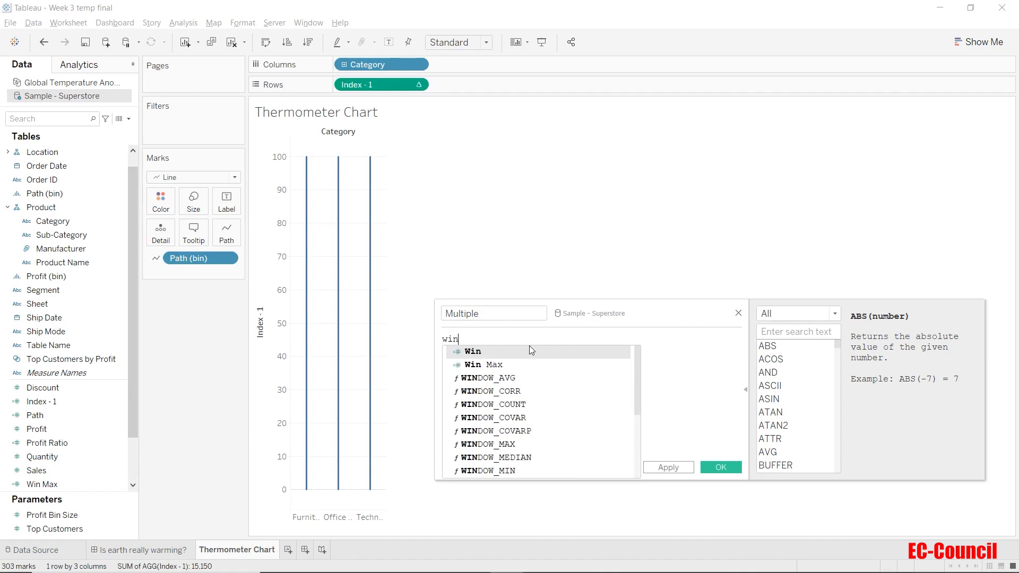
pyautogui.press('Down')
pyautogui.press('Return')
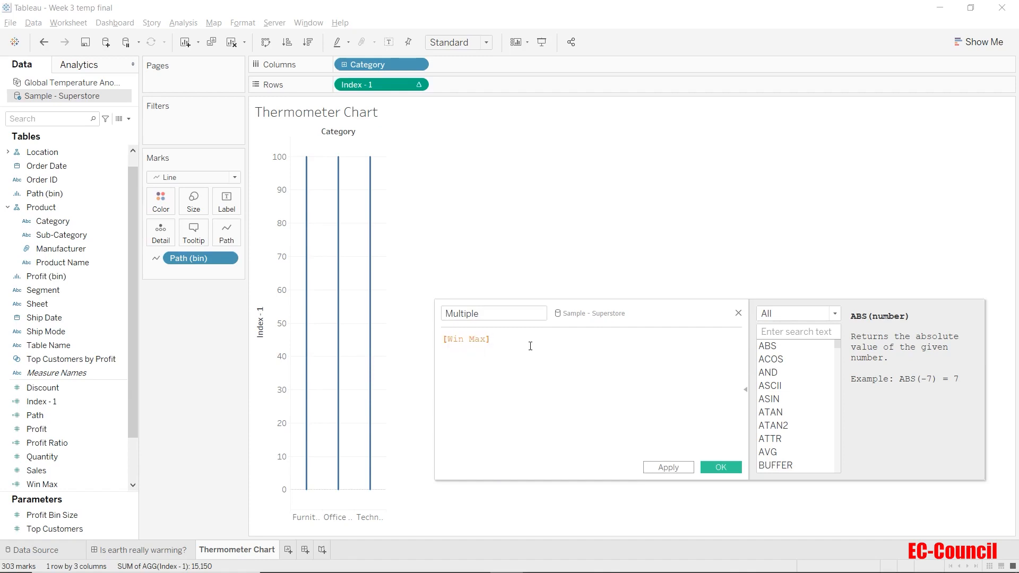
pyautogui.write('* ind')
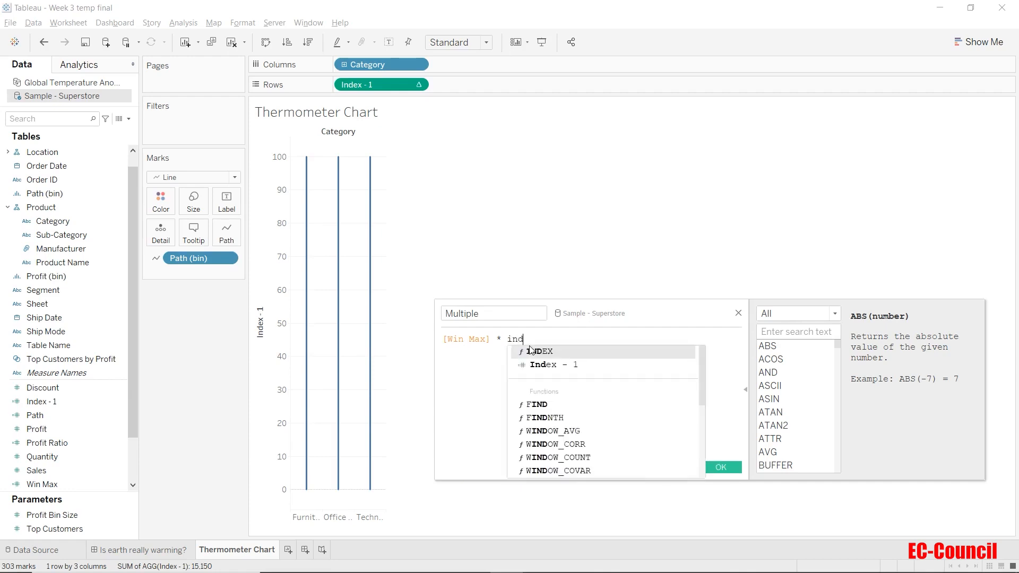
pyautogui.press('Down')
pyautogui.press('Return')
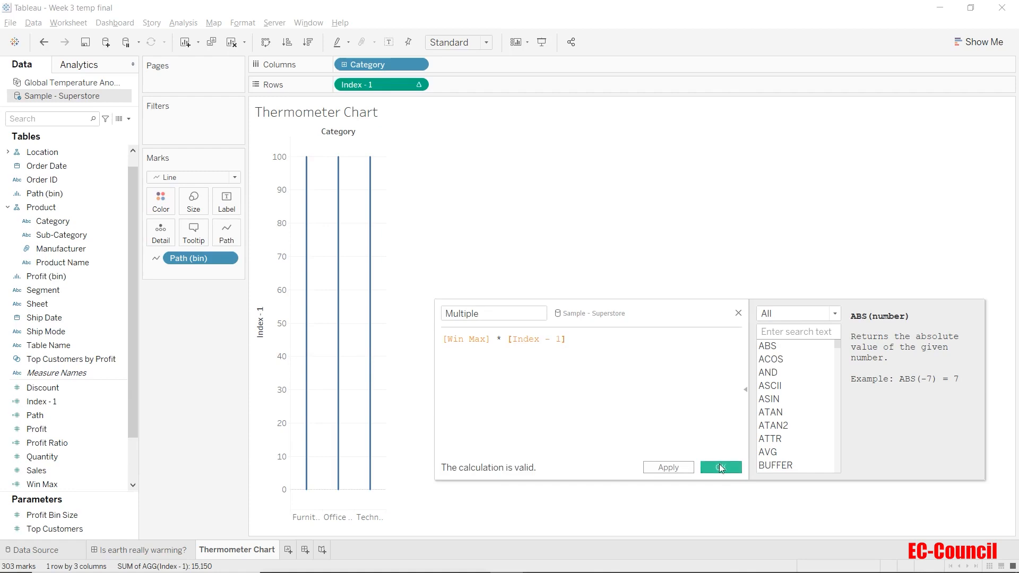
pyautogui.click(720, 464)
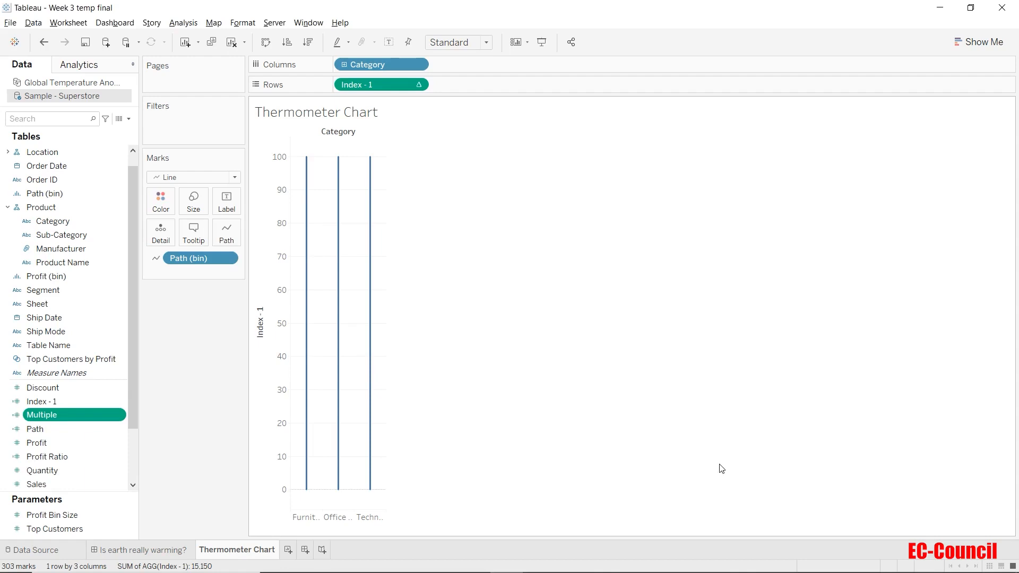
# Step: Add the Multiple field to Rows after Index - 1 and compute it using Path (bin)
pyautogui.moveTo(76, 420); pyautogui.dragTo(507, 87)
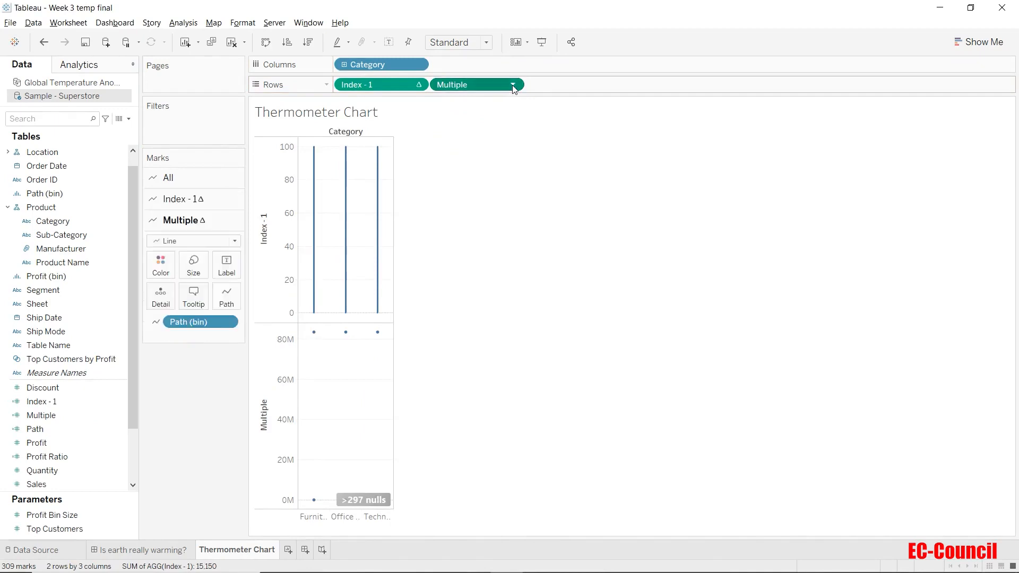
pyautogui.click(513, 86)
pyautogui.moveTo(502, 225)
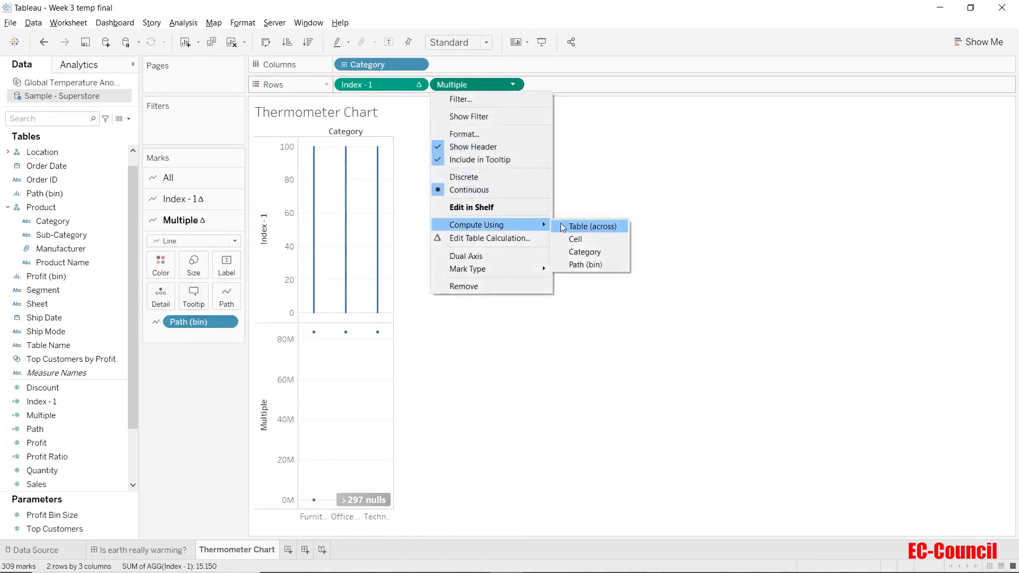
pyautogui.click(581, 266)
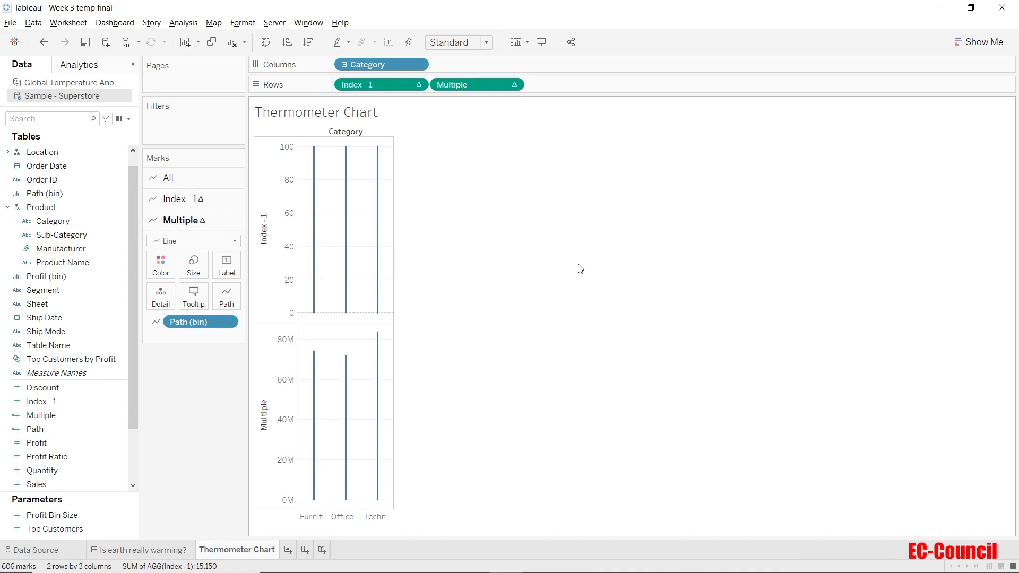
# Step: Start a new calculated field and name it "Boolean"
pyautogui.click(129, 118)
pyautogui.click(109, 132)
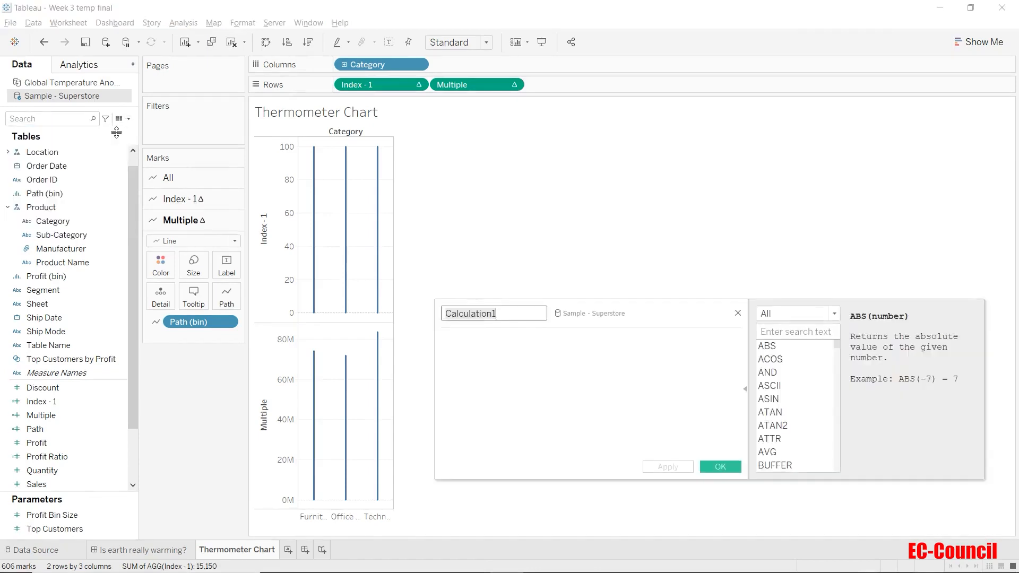
pyautogui.write('Boolean')
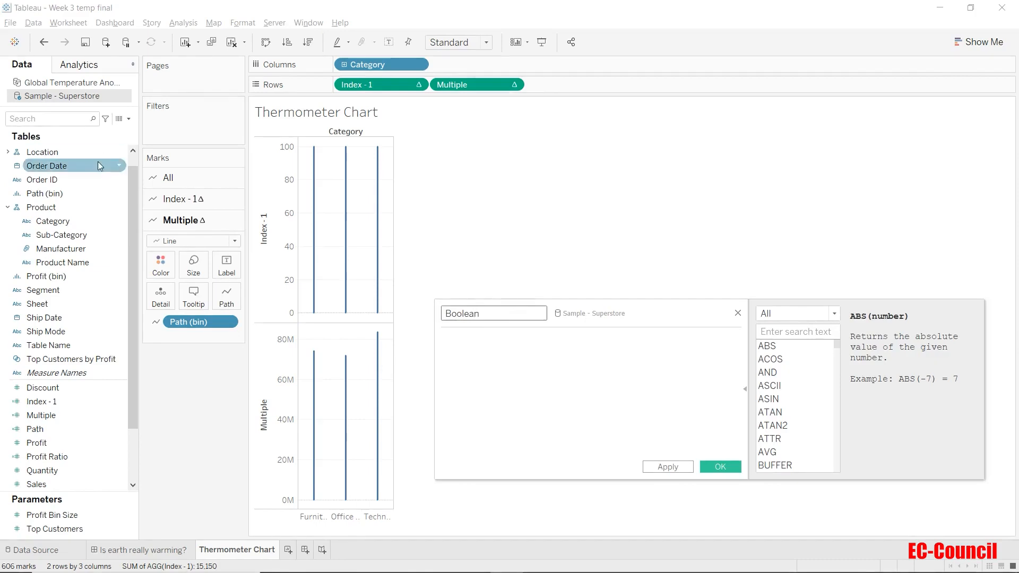
# Step: Write the Boolean formula as: if [Index - 1] = 0 then 1 else 0 end
pyautogui.click(549, 346)
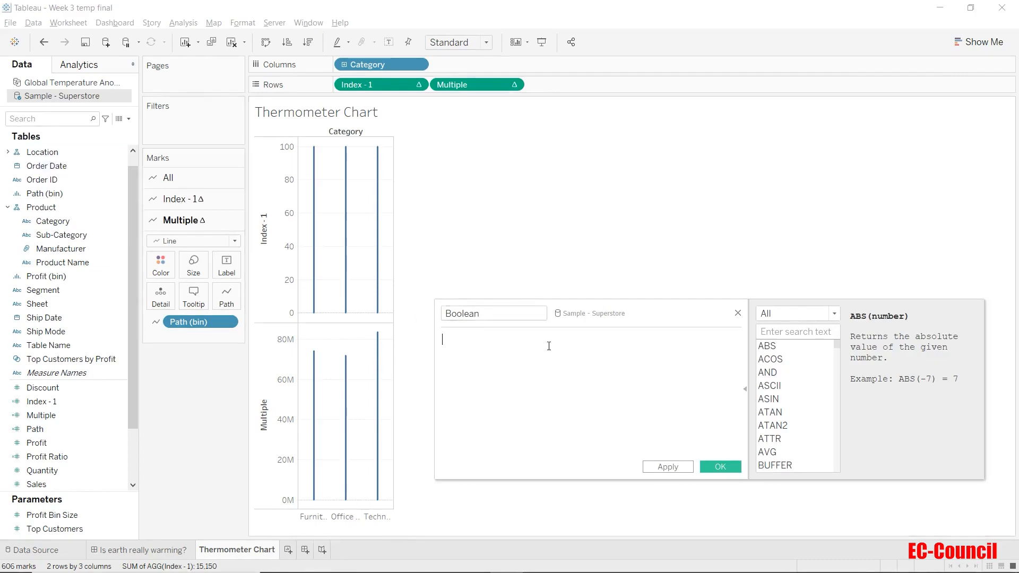
pyautogui.write('if')
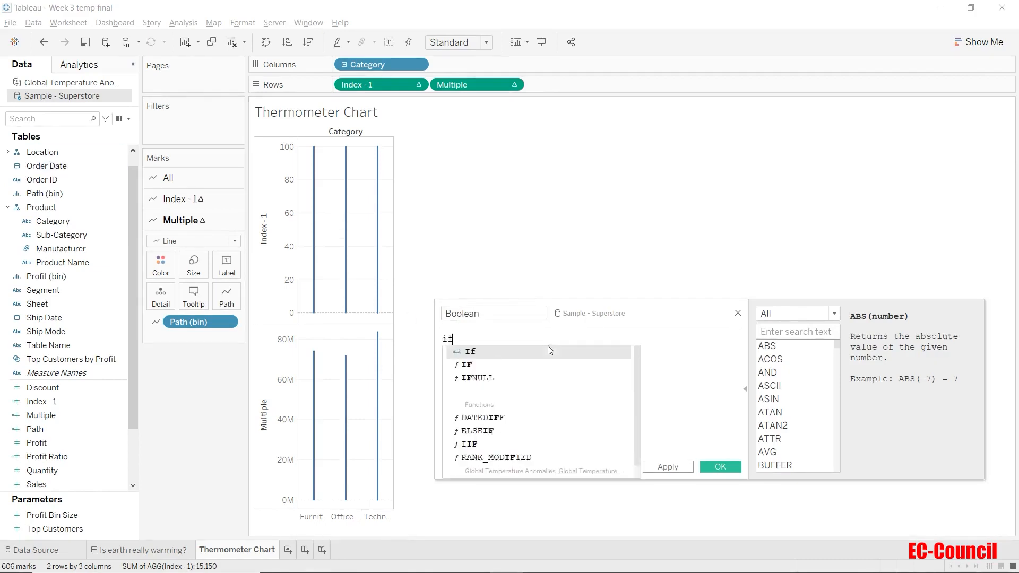
pyautogui.write(' ind')
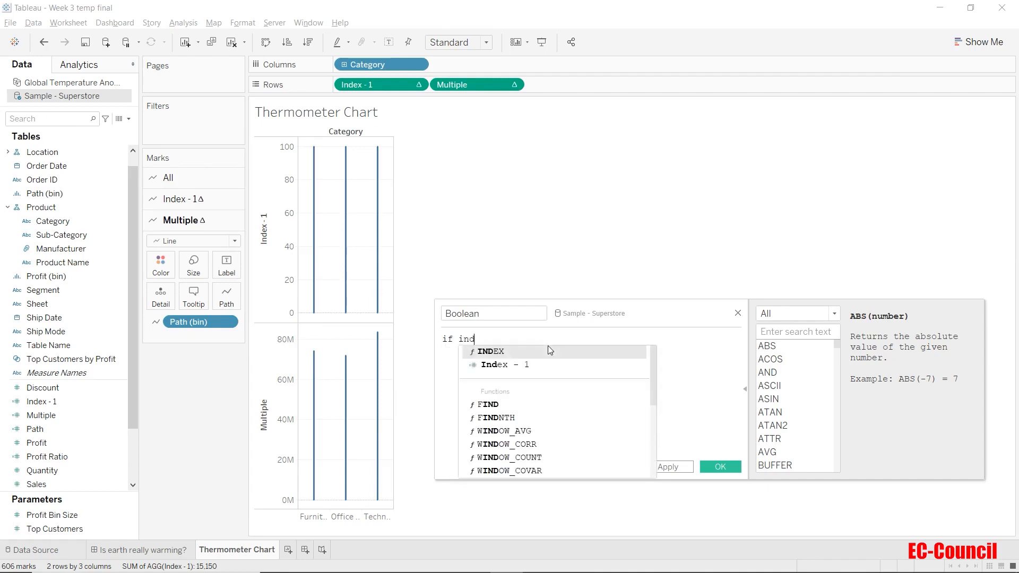
pyautogui.press('Down')
pyautogui.press('Return')
pyautogui.write('=')
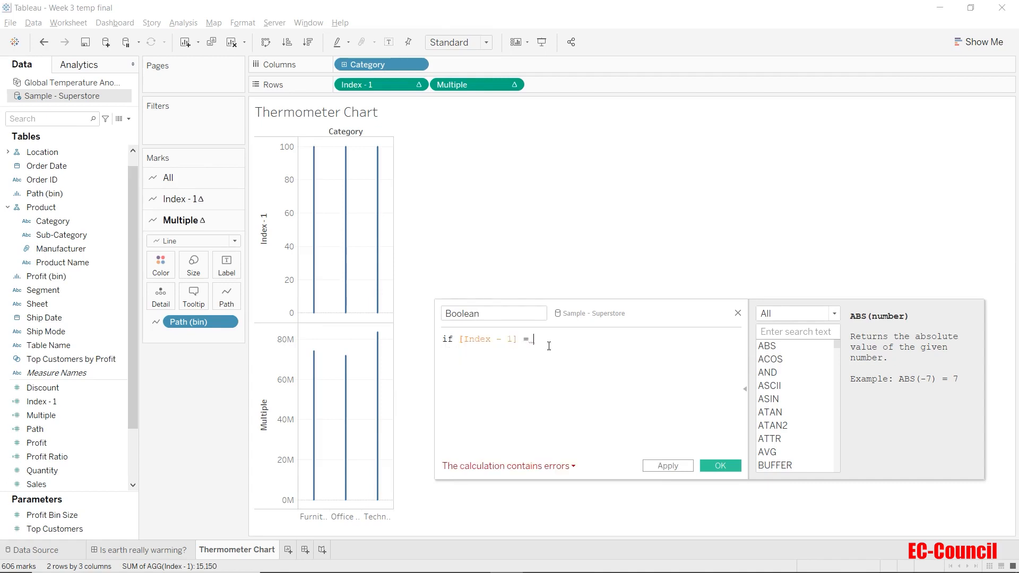
pyautogui.write(' 0 then 1')
pyautogui.press('Return')
pyautogui.write('else ')
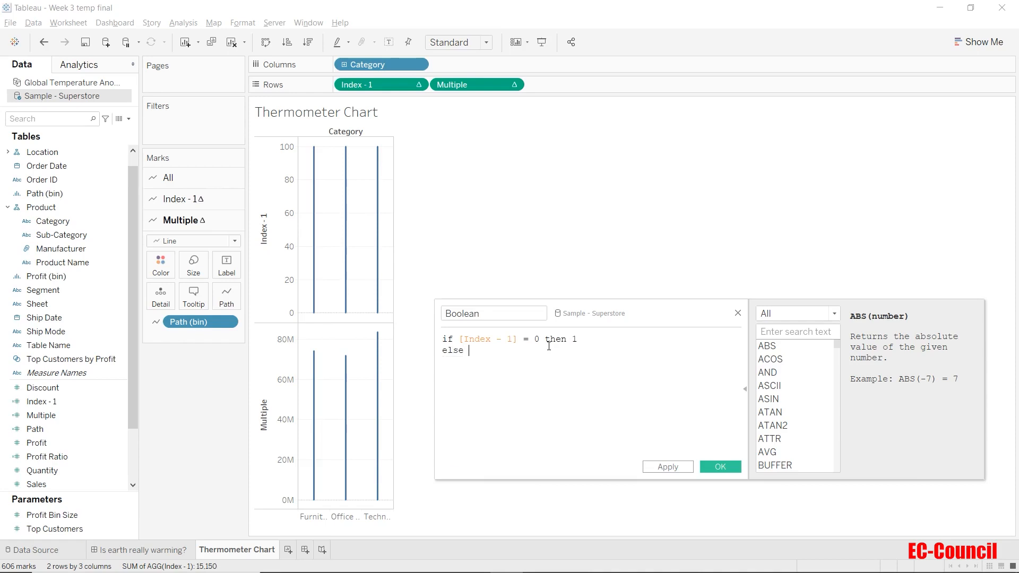
pyautogui.write('0 end')
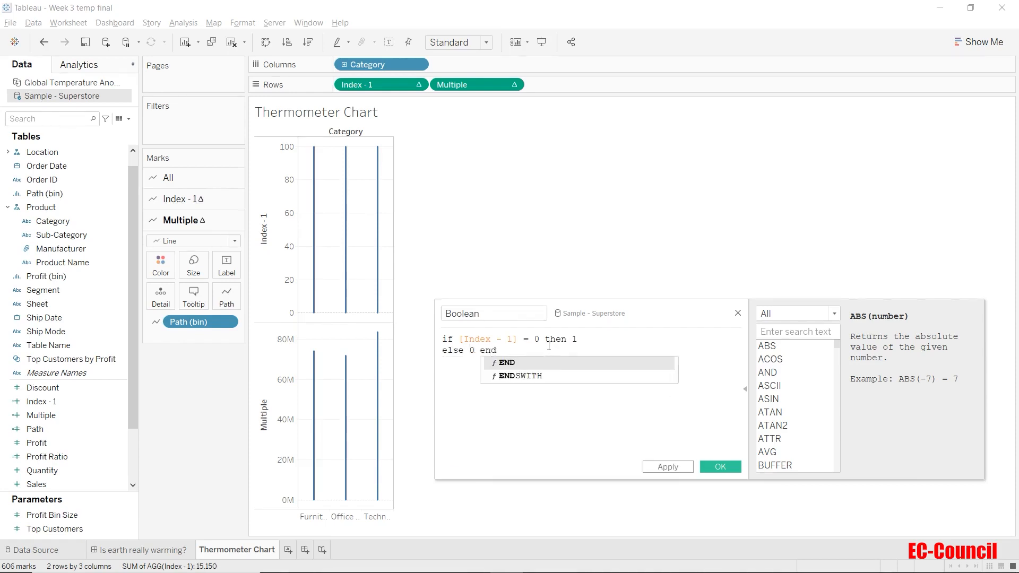
# Step: Split the Boolean formula so that then, else and end each start their own line, and save the calculated field
pyautogui.click(481, 350)
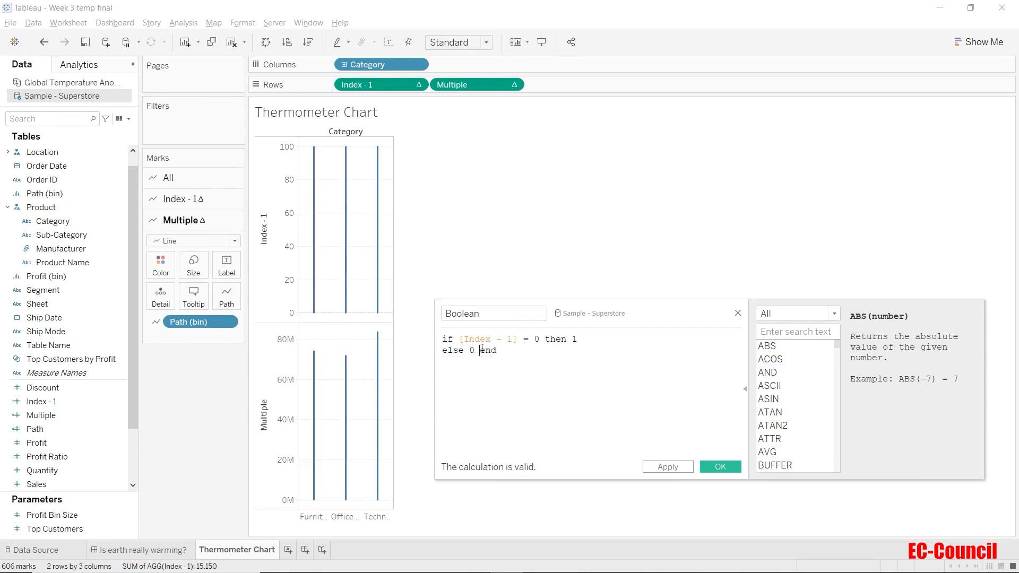
pyautogui.press('Return')
pyautogui.click(547, 340)
pyautogui.press('Return')
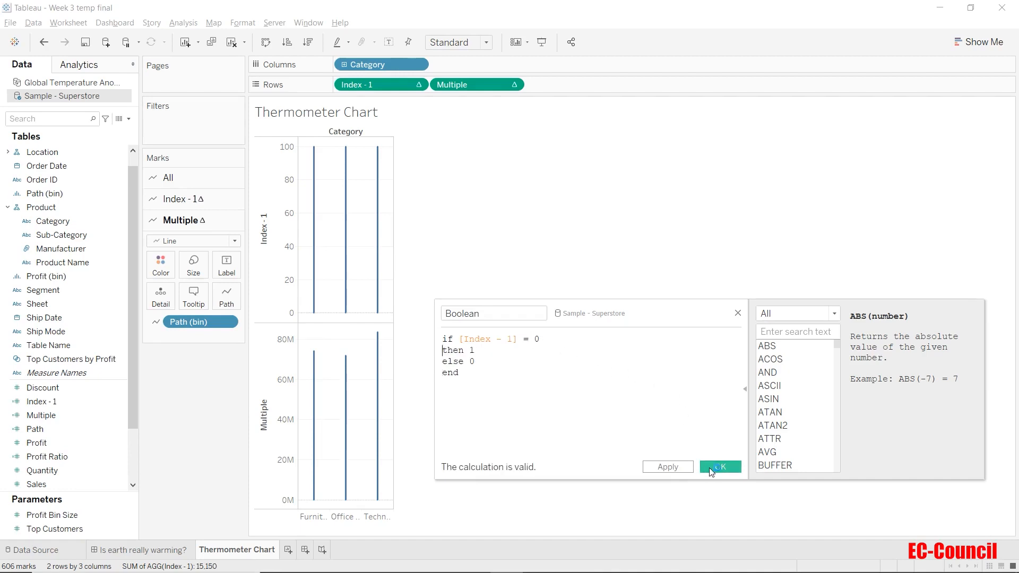
pyautogui.click(721, 469)
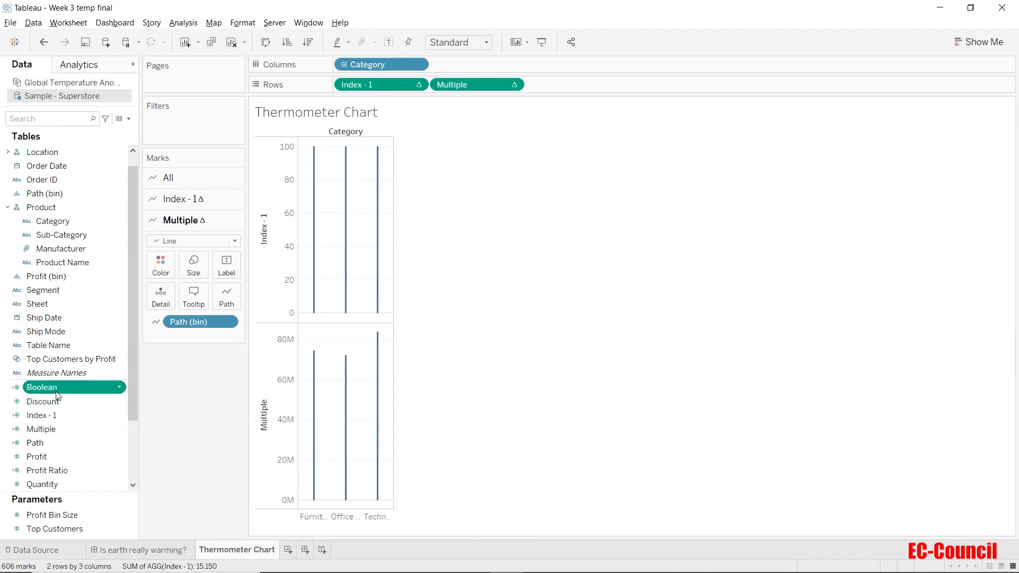
# Step: Duplicate the Boolean calculated field and size the Index - 1 marks by the original Boolean
pyautogui.rightClick(56, 393)
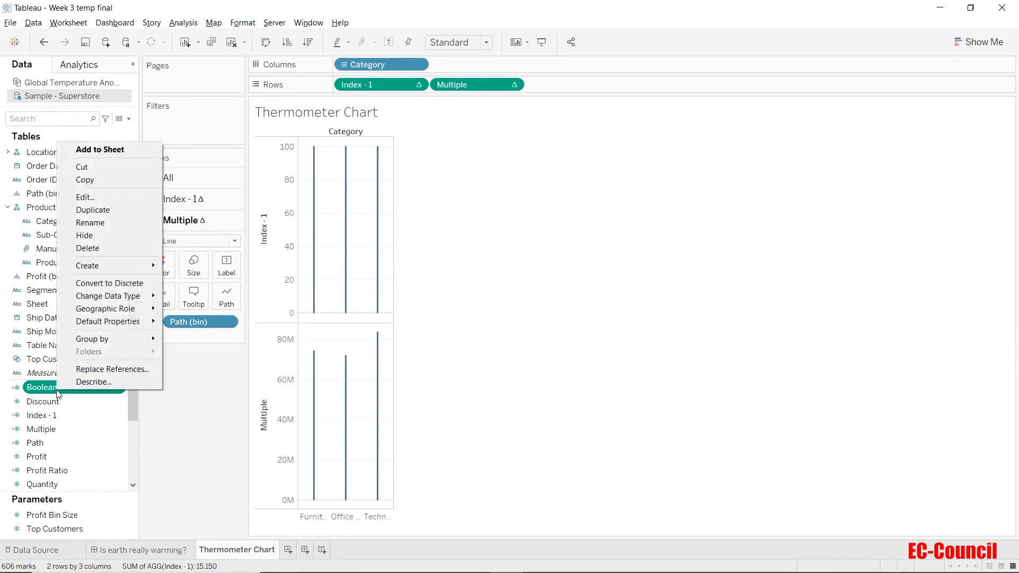
pyautogui.click(82, 209)
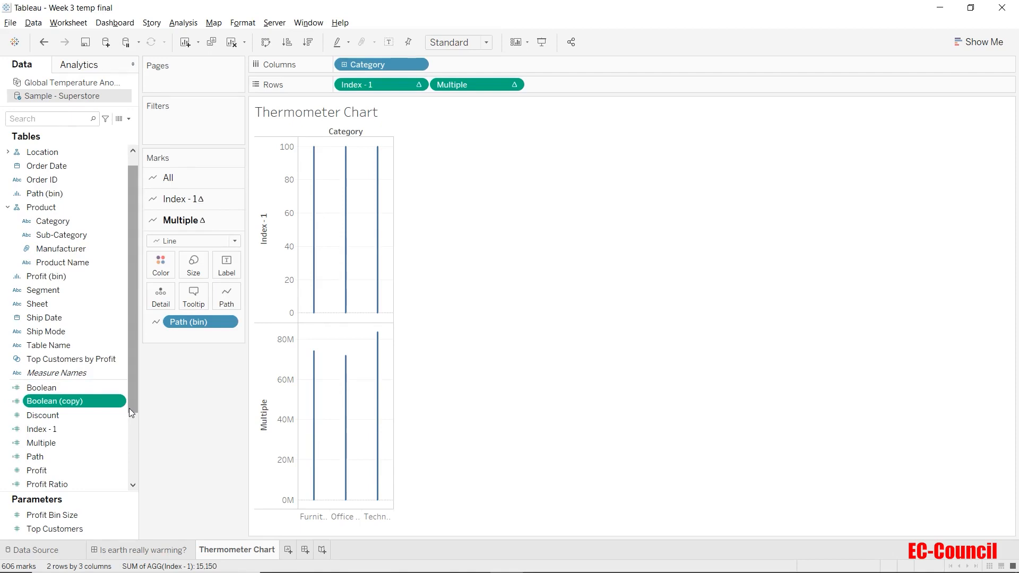
pyautogui.click(174, 202)
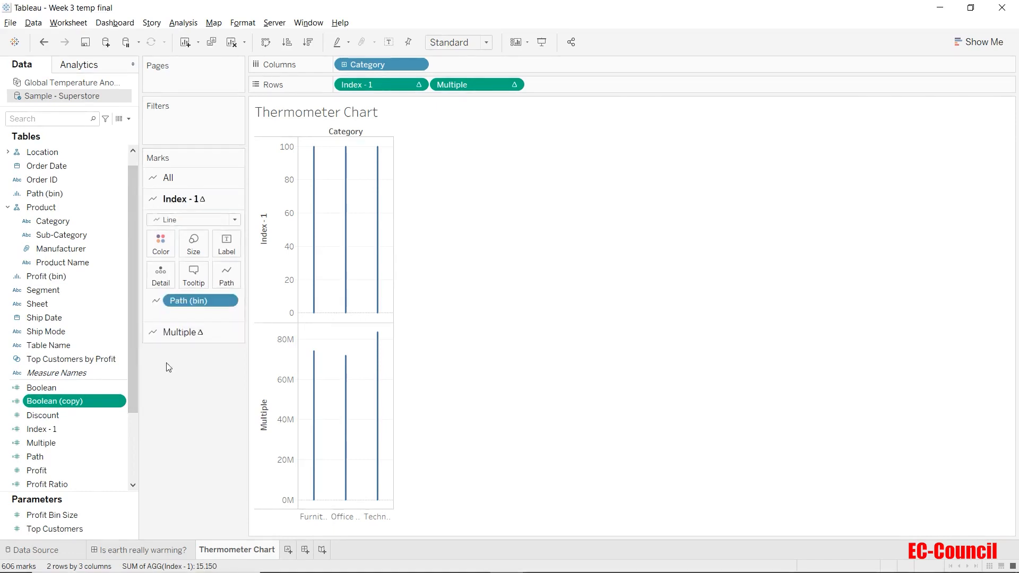
pyautogui.moveTo(73, 385); pyautogui.dragTo(193, 251)
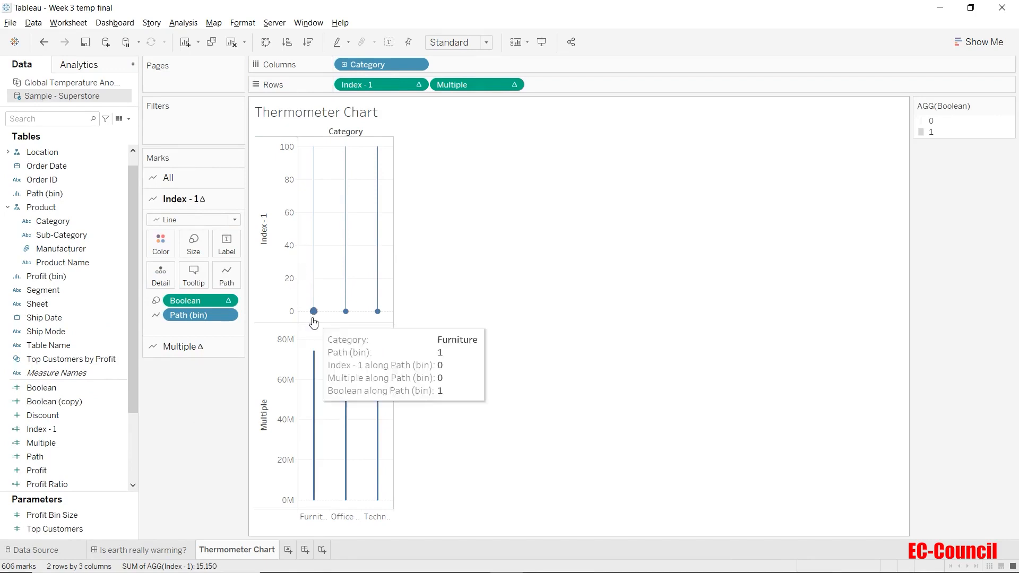
# Step: Increase the size of the Index - 1 marks so their bulbs at the line bases become much larger
pyautogui.moveTo(341, 321)
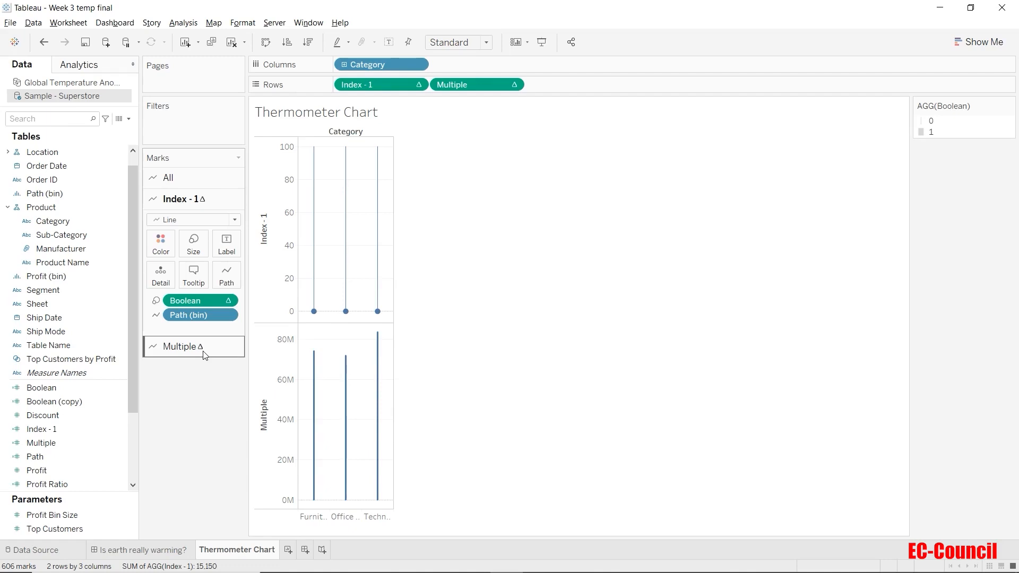
pyautogui.click(194, 244)
pyautogui.moveTo(211, 274); pyautogui.dragTo(229, 279)
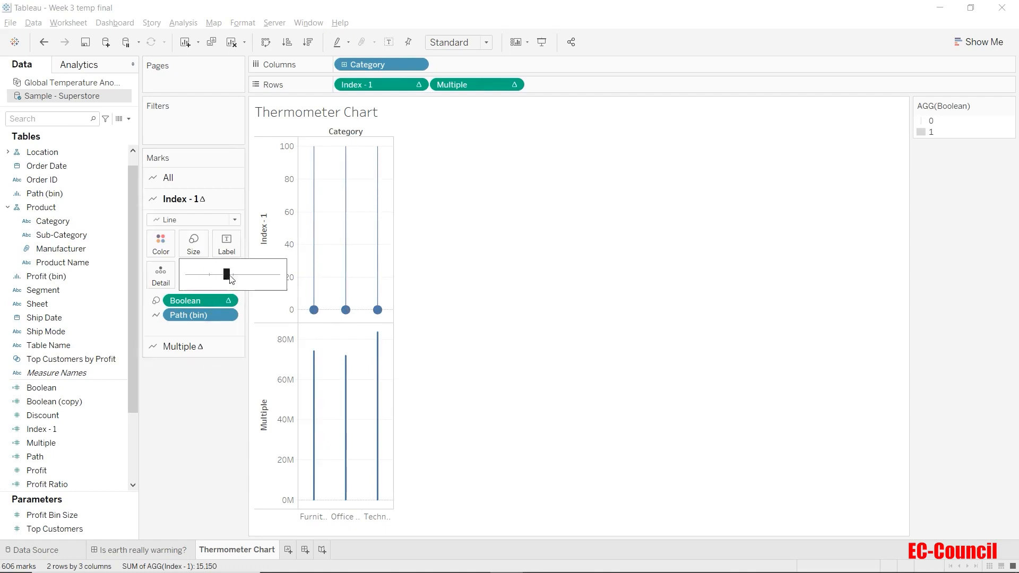
pyautogui.moveTo(228, 276); pyautogui.dragTo(242, 276)
pyautogui.click(239, 276)
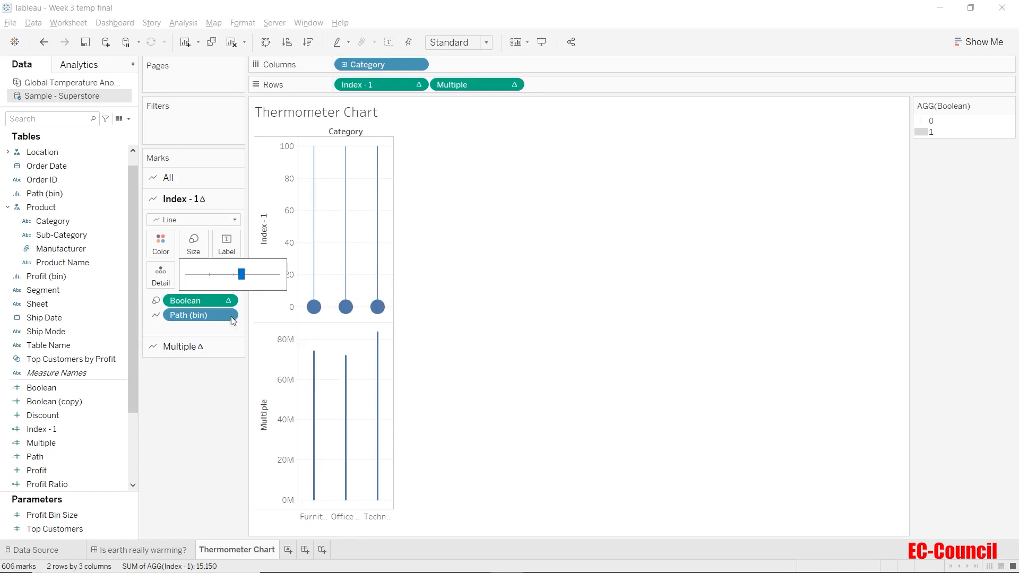
pyautogui.click(225, 391)
# Step: Size the Multiple marks by Boolean (copy) and enlarge them slightly, keeping their bulbs smaller than those of Index - 1
pyautogui.click(209, 346)
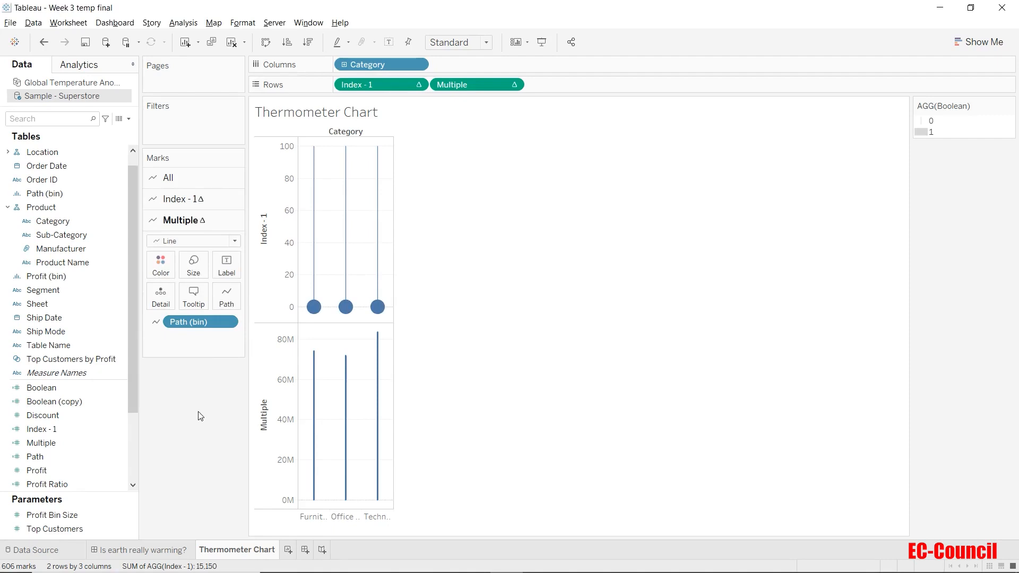
pyautogui.click(77, 406)
pyautogui.moveTo(78, 406); pyautogui.dragTo(192, 271)
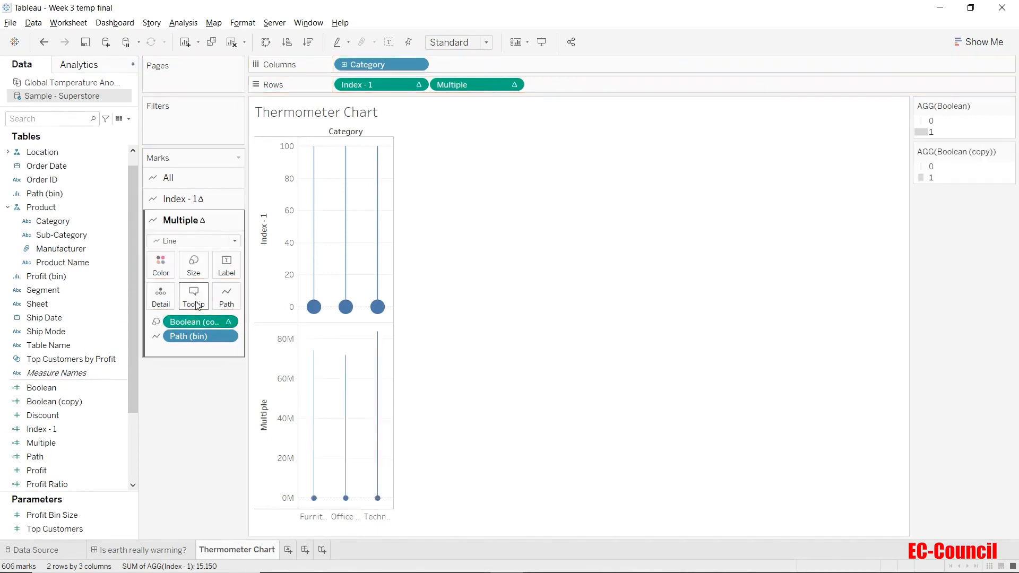
pyautogui.click(195, 275)
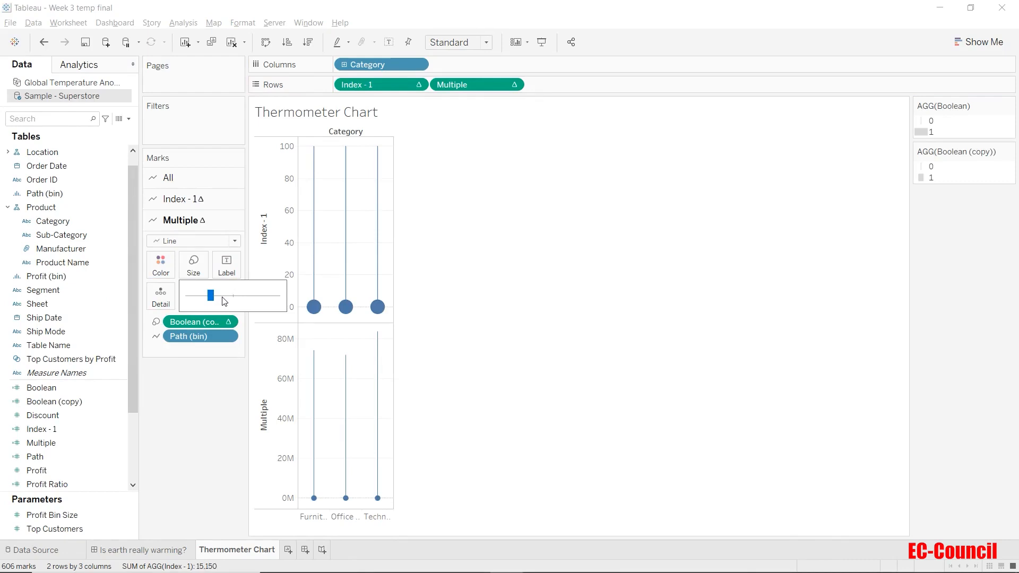
pyautogui.click(223, 297)
pyautogui.click(434, 442)
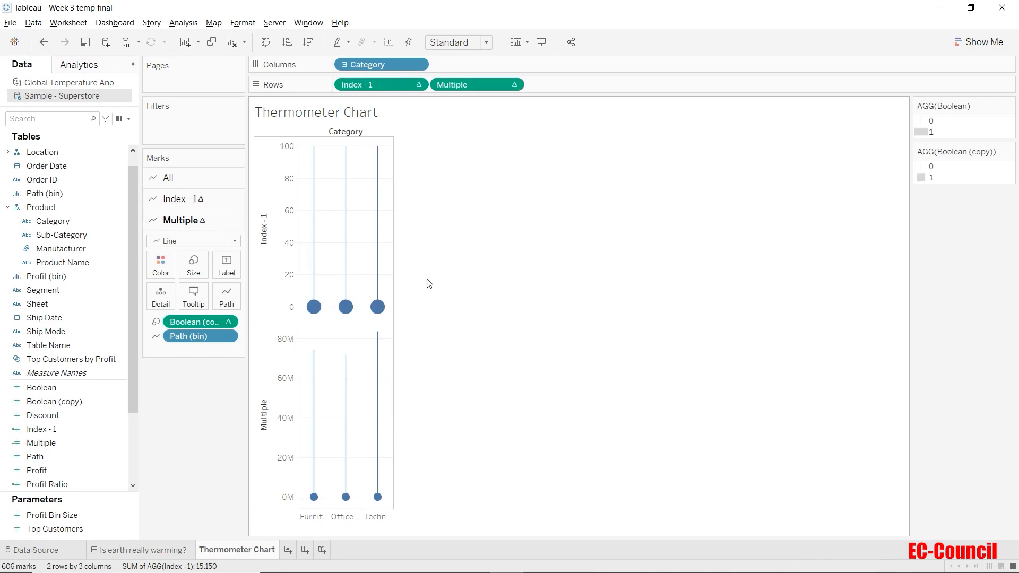
# Step: Compare the Thermometer Chart sheet with the finished thermometers on the "Is earth really warming?" dashboard
pyautogui.click(166, 549)
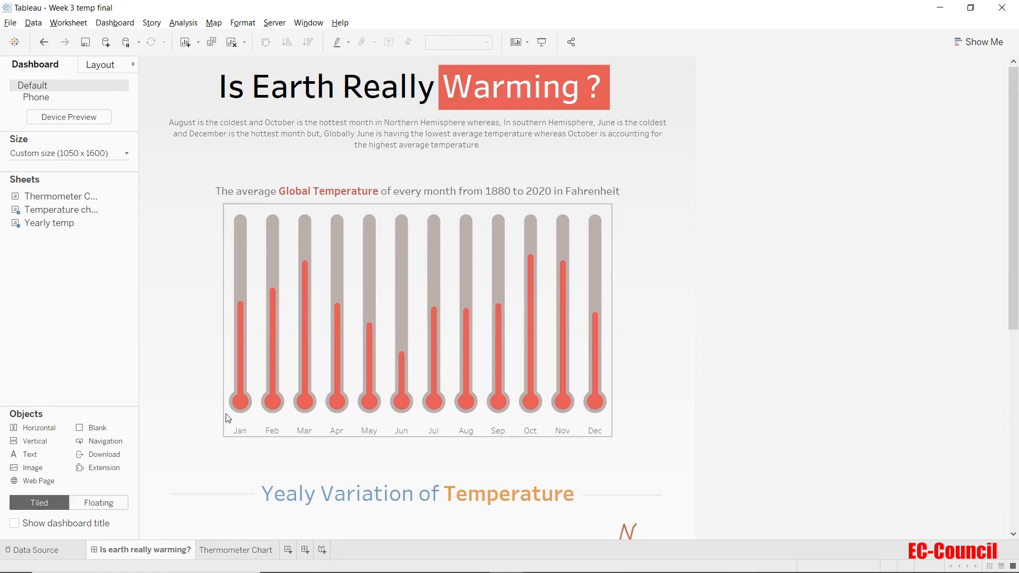
pyautogui.click(222, 551)
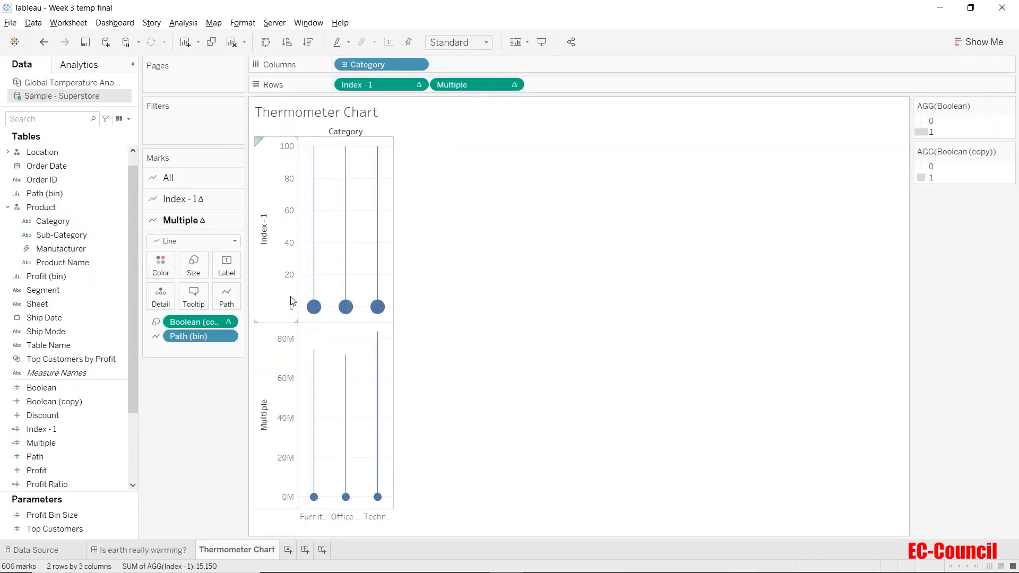
pyautogui.click(161, 550)
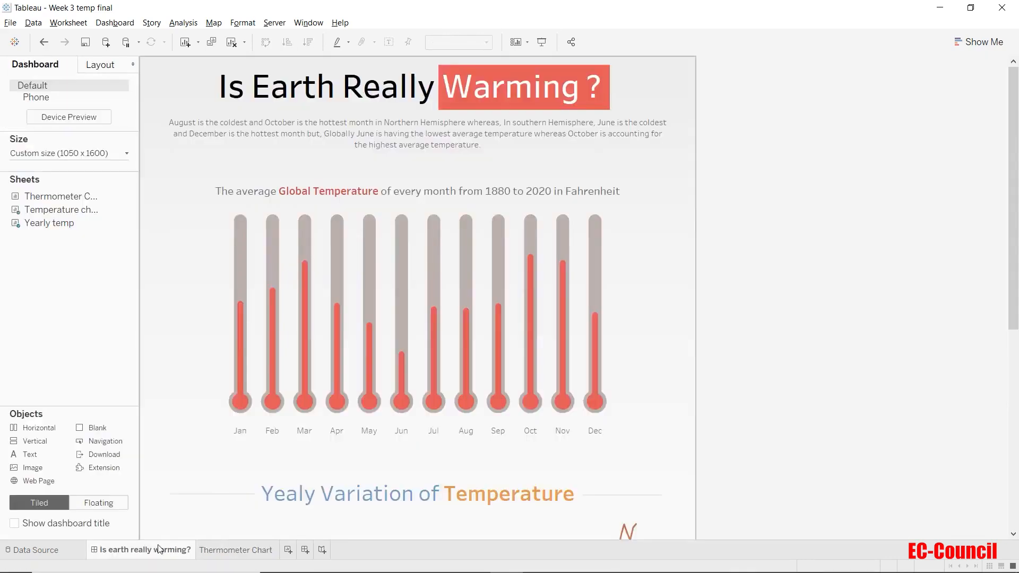
pyautogui.click(234, 550)
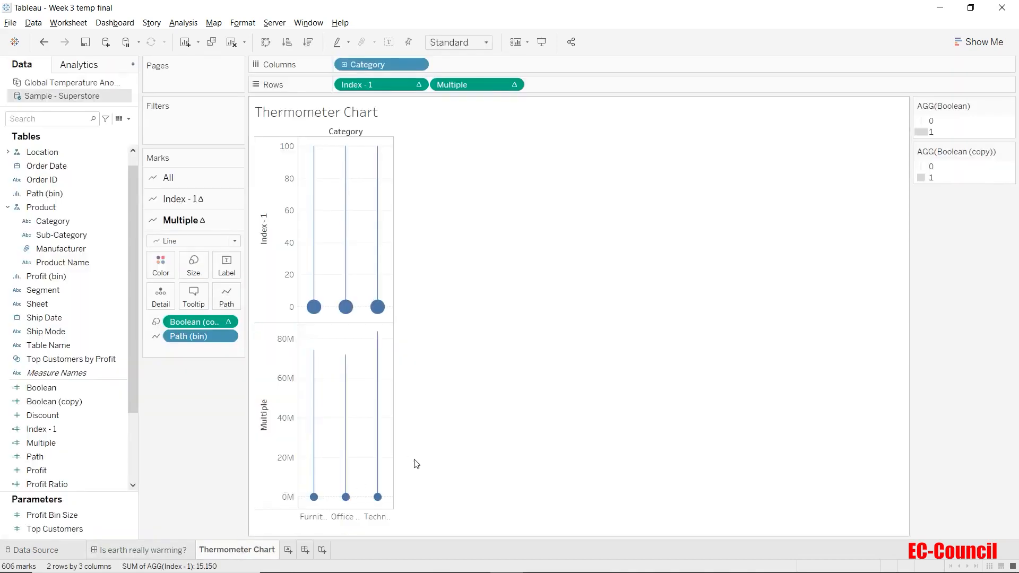
# Step: Combine Index - 1 and Multiple into a dual-axis chart and synchronize the Multiple axis with the Index - 1 axis
pyautogui.click(513, 84)
pyautogui.click(508, 255)
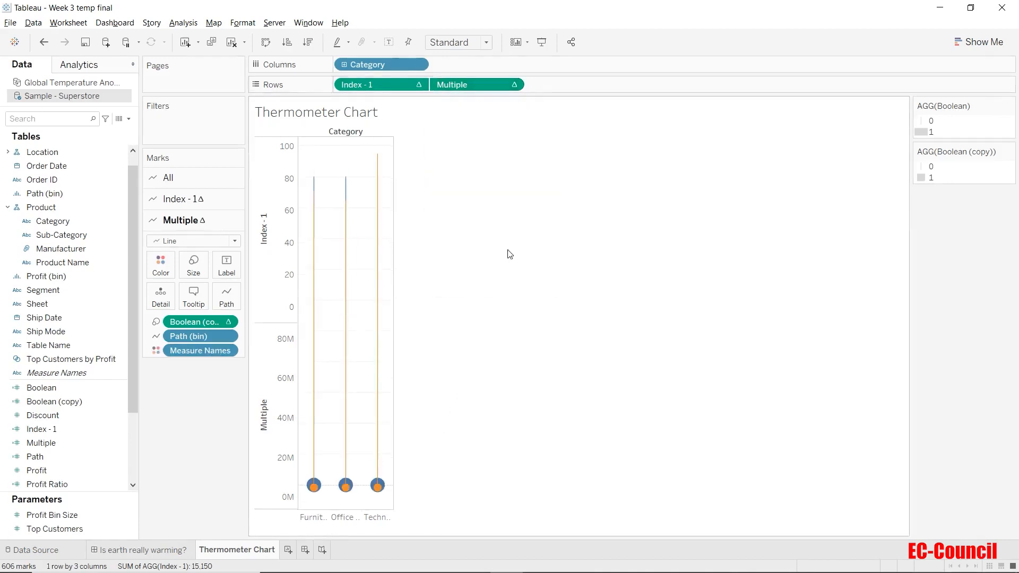
pyautogui.rightClick(412, 274)
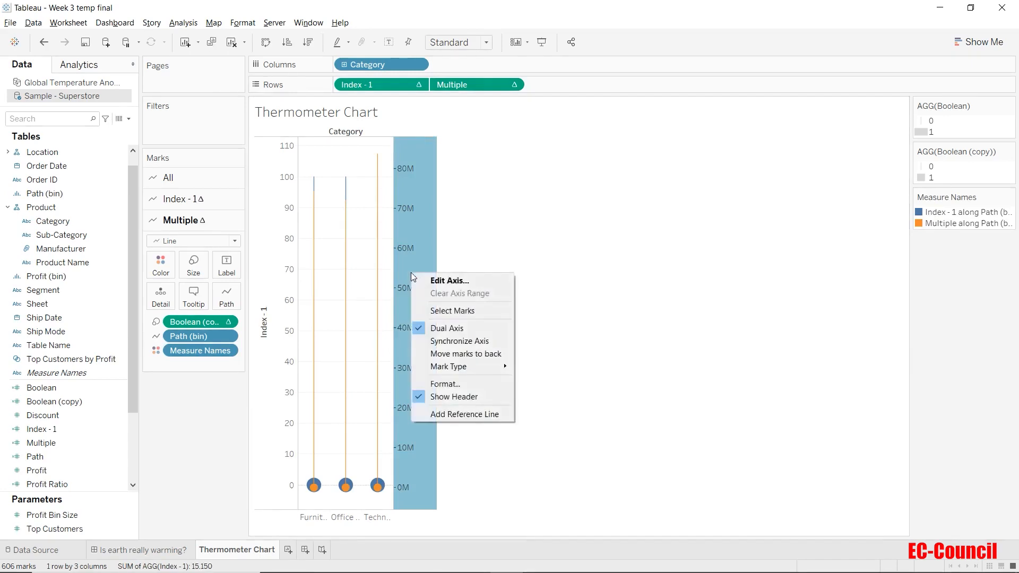
pyautogui.click(444, 341)
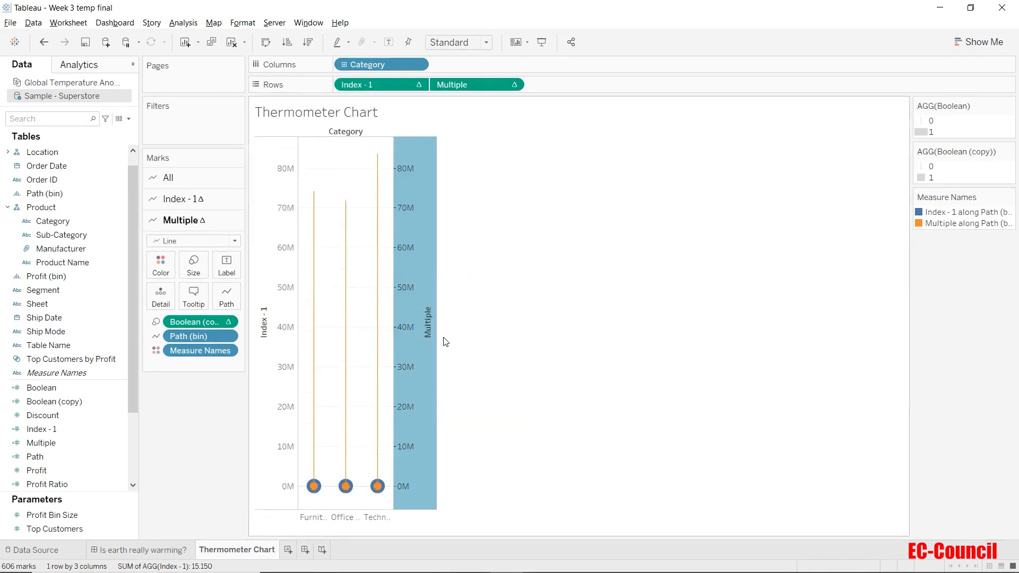
pyautogui.click(519, 329)
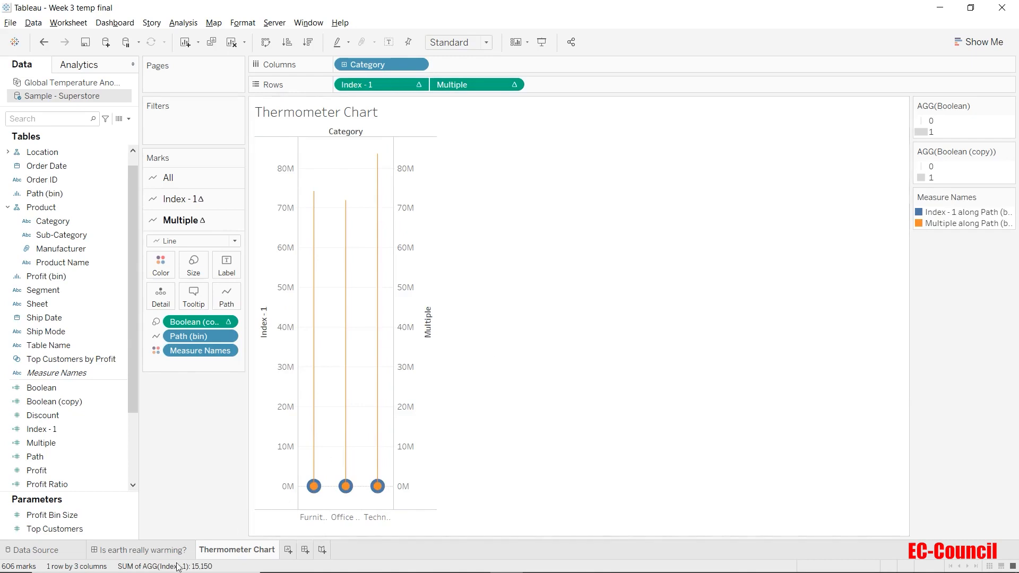
# Step: Compare the sheet with the "Is earth really warming?" dashboard, and undo and redo the axis synchronization to compare both scales
pyautogui.click(163, 552)
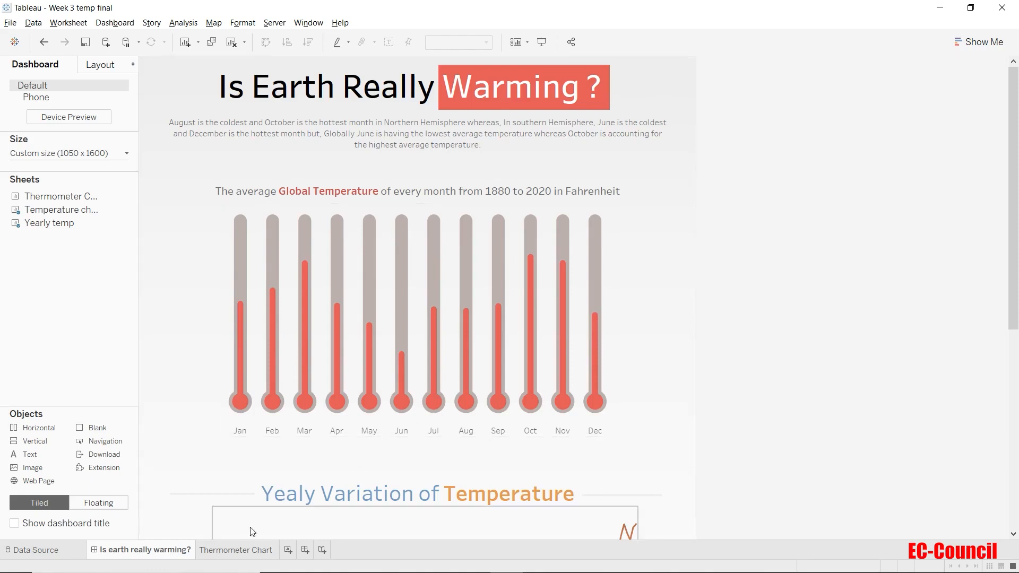
pyautogui.click(238, 550)
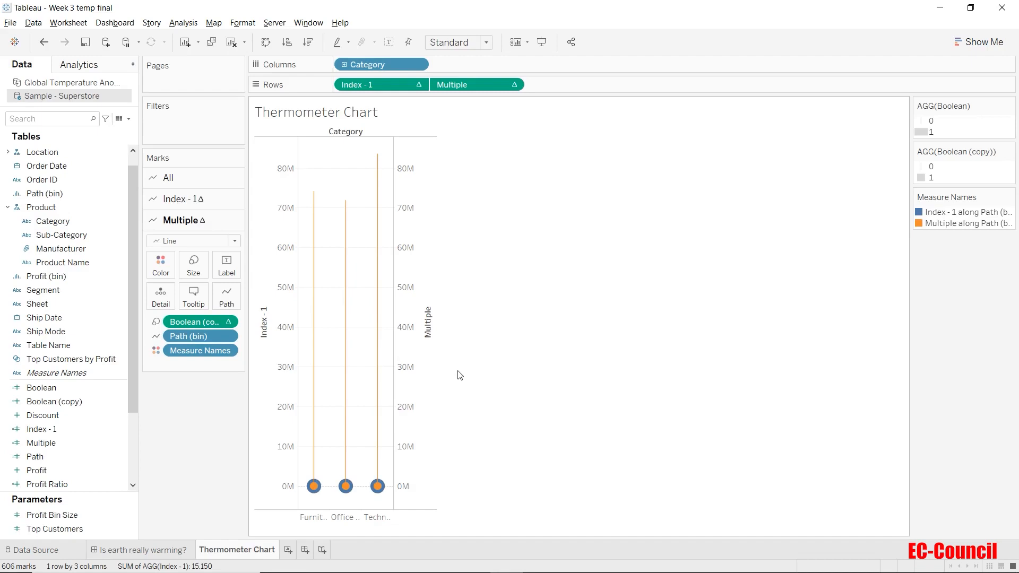
pyautogui.click(44, 42)
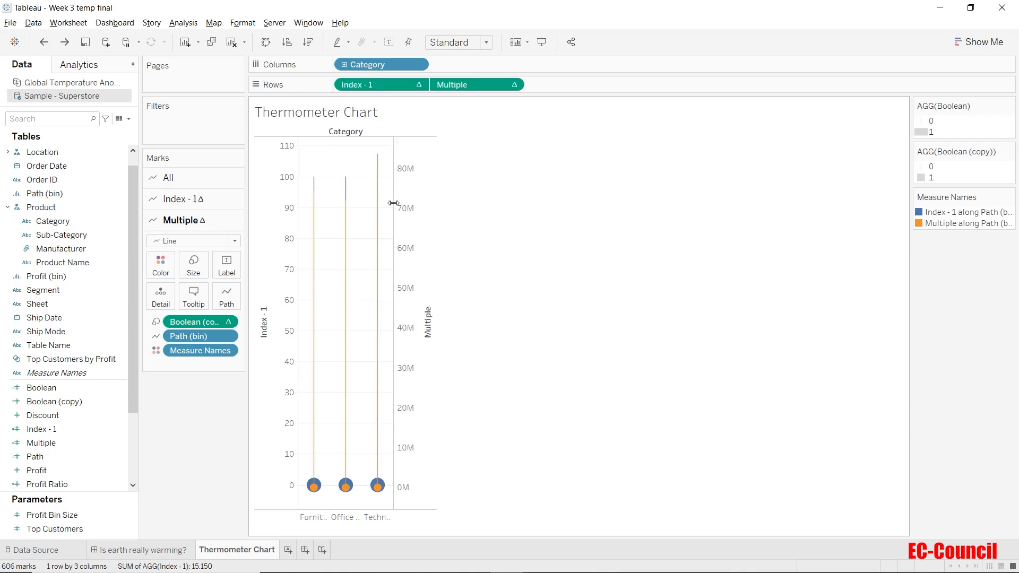
pyautogui.click(65, 45)
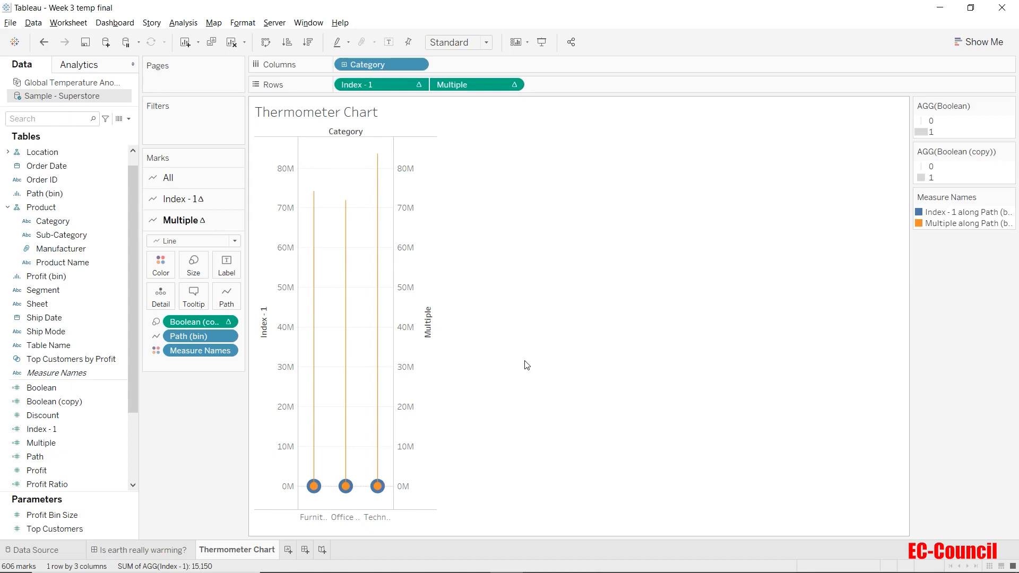
# Step: Open the Multiple calculation for editing and copy the Multiple axis's range end value, 8,79,52,026, leaving the axis range automatic
pyautogui.rightClick(78, 445)
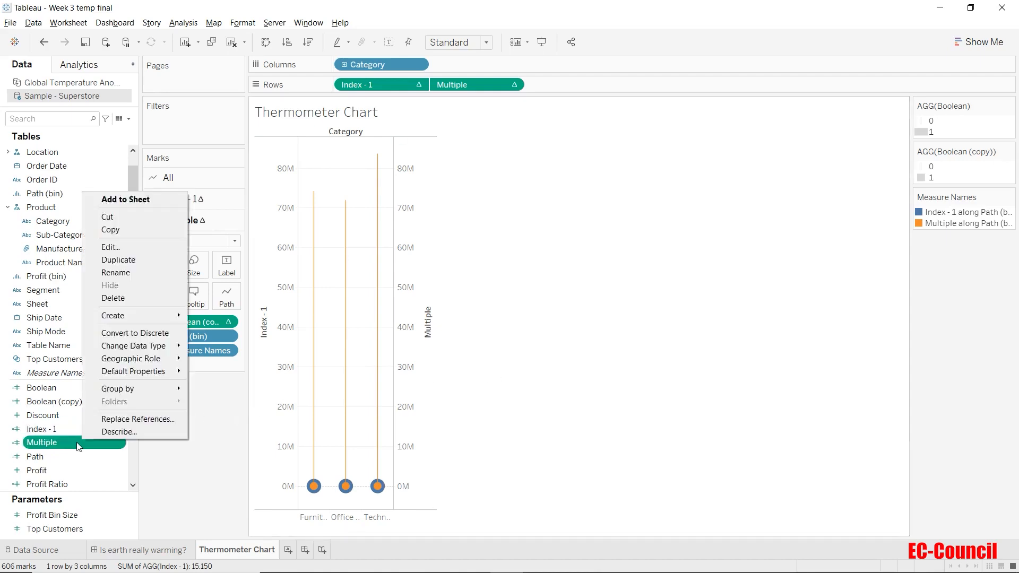
pyautogui.click(106, 248)
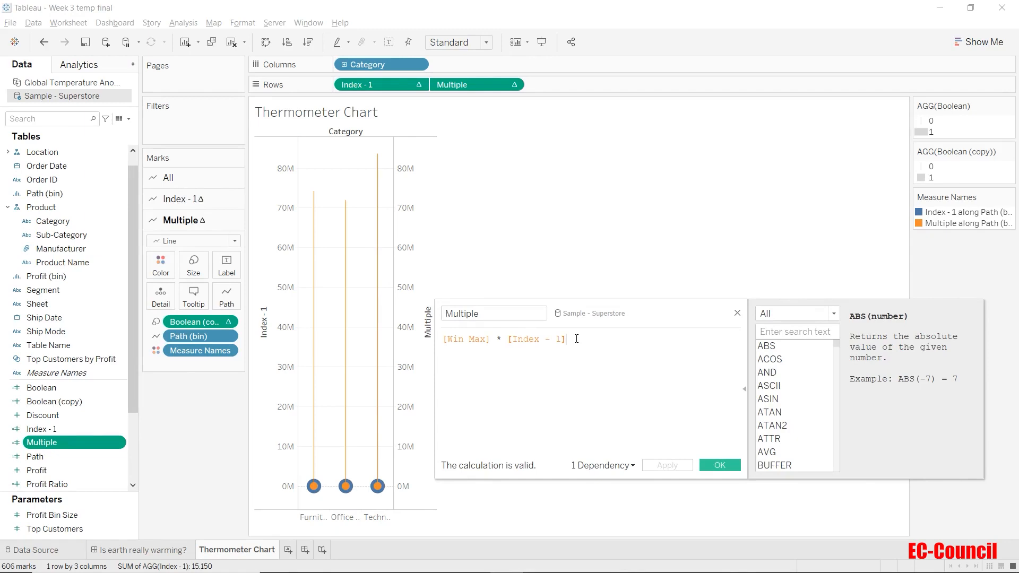
pyautogui.rightClick(404, 270)
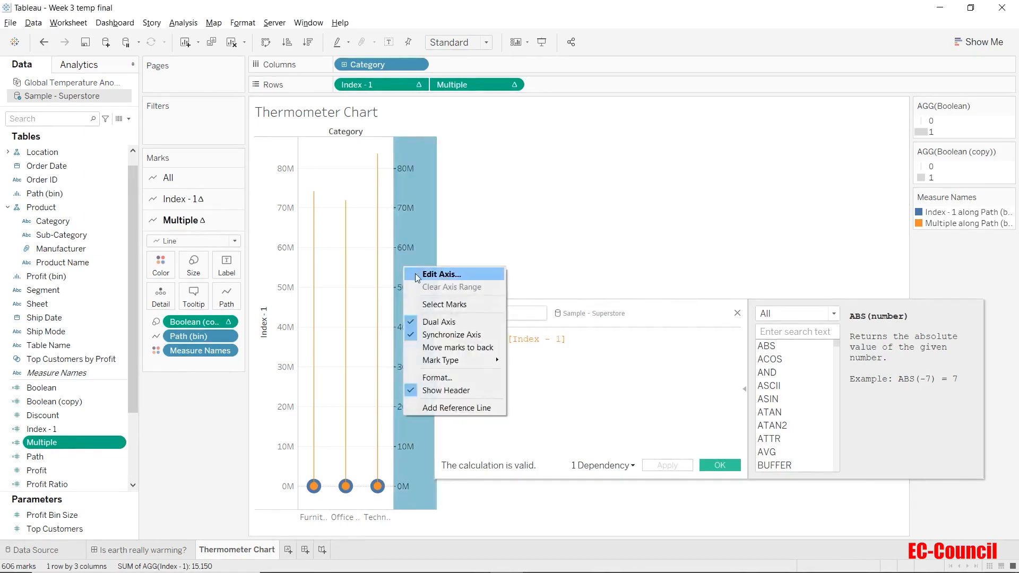
pyautogui.click(416, 273)
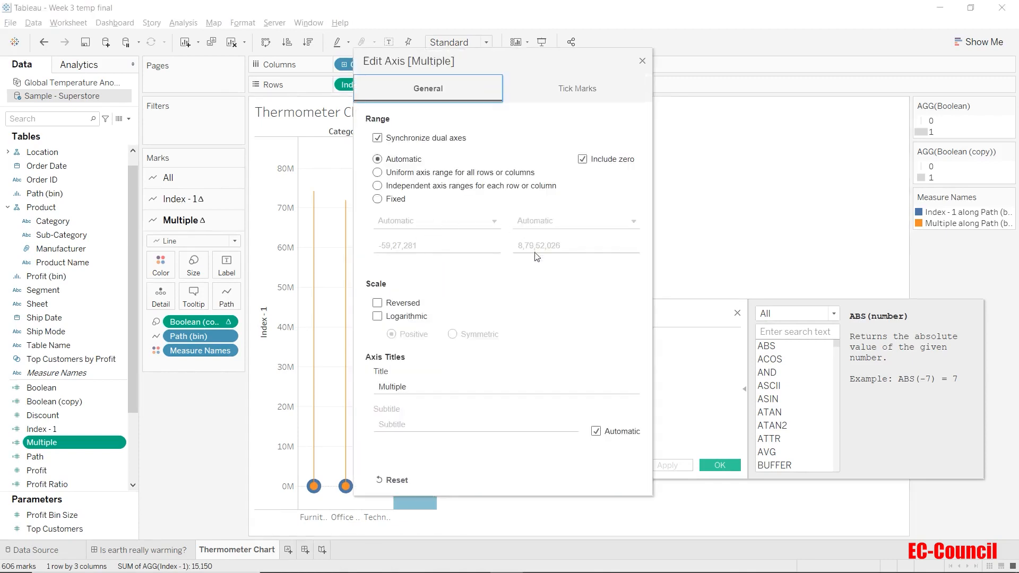
pyautogui.moveTo(539, 61); pyautogui.dragTo(323, 82)
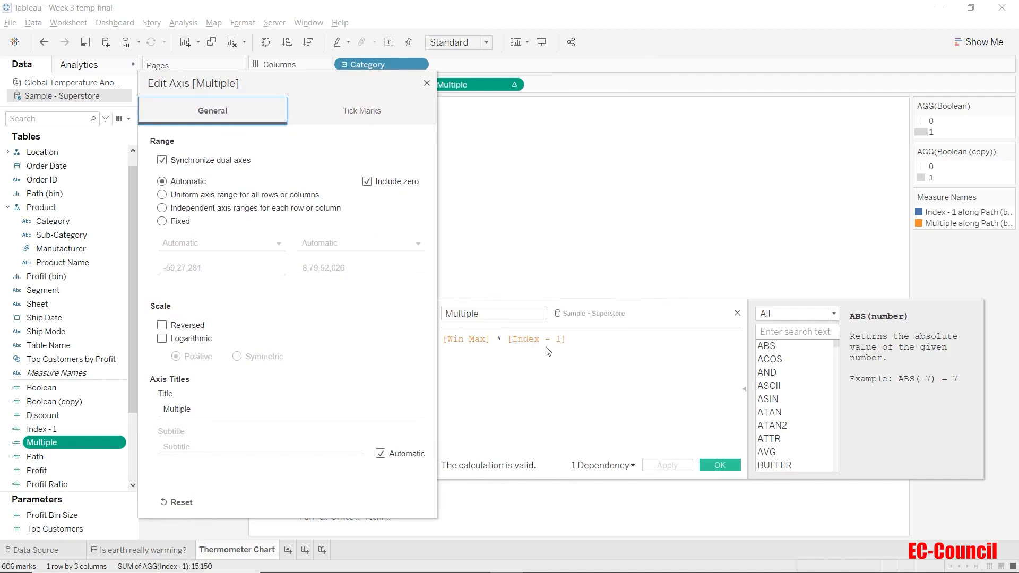
pyautogui.click(162, 221)
pyautogui.click(347, 267)
pyautogui.hotkey('ctrl', 'c')
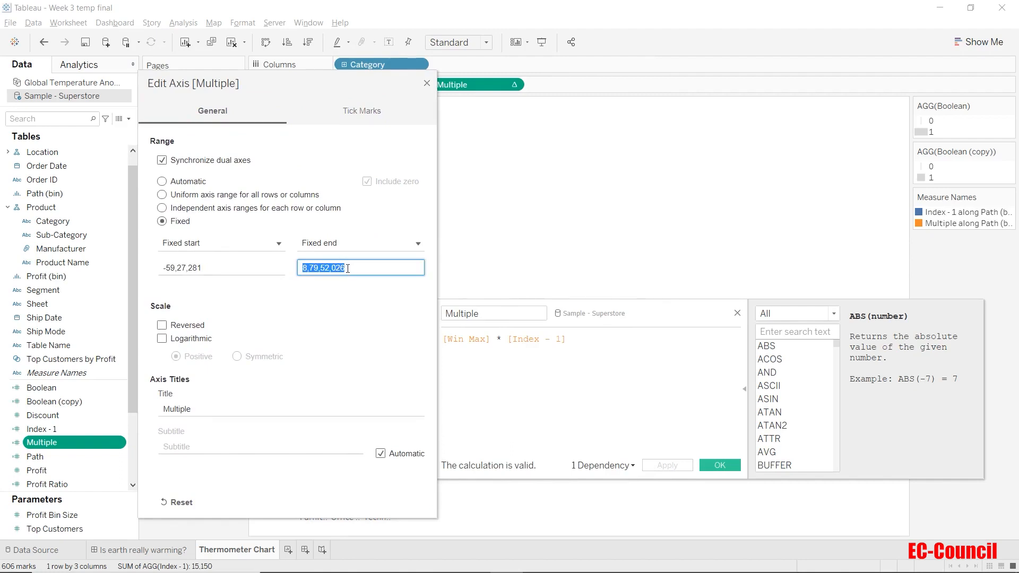
pyautogui.click(162, 181)
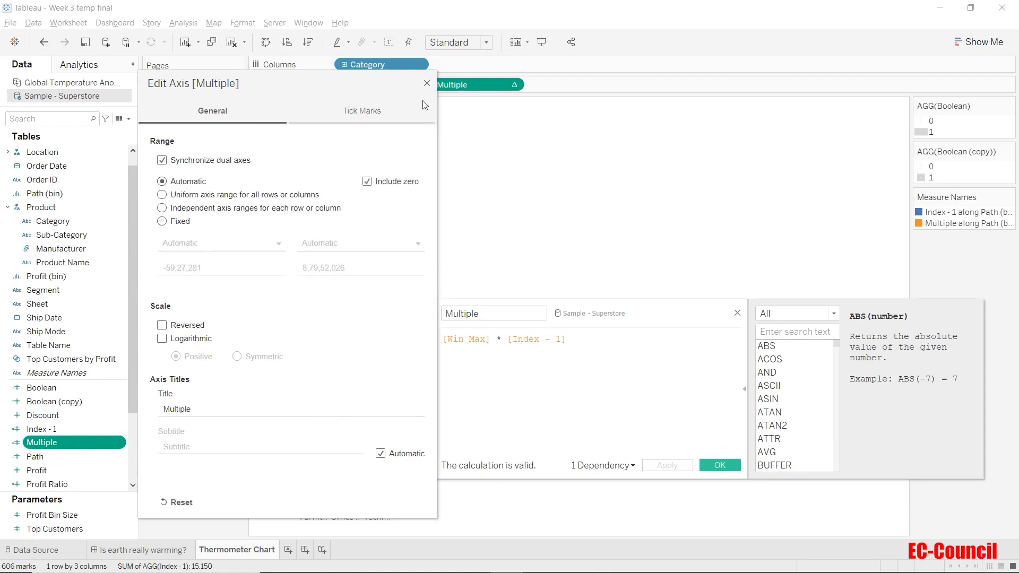
pyautogui.click(427, 83)
# Step: Recheck the range settings of the Multiple axis without changing them
pyautogui.rightClick(416, 244)
pyautogui.click(429, 240)
pyautogui.moveTo(518, 72); pyautogui.dragTo(322, 81)
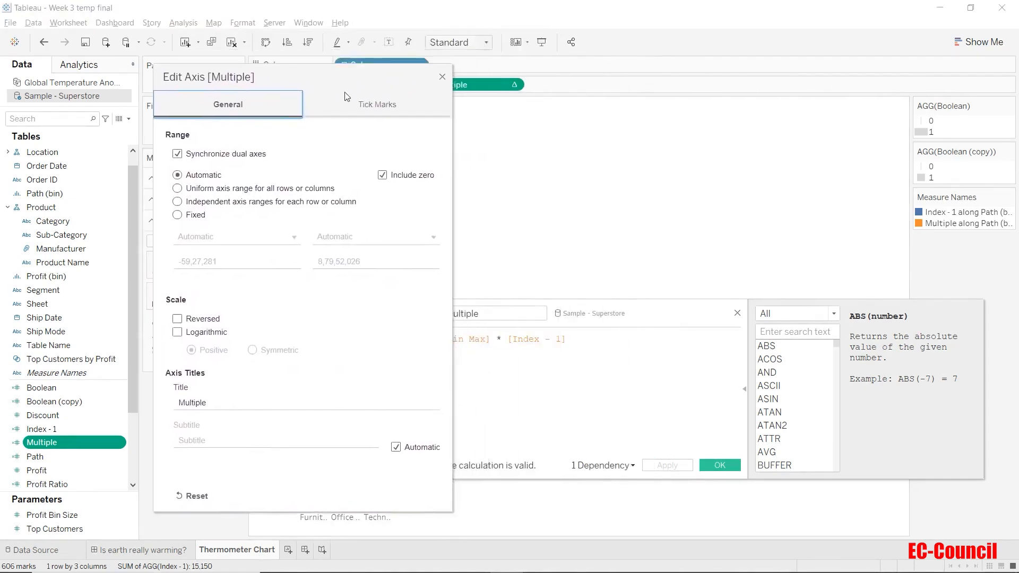
pyautogui.click(442, 78)
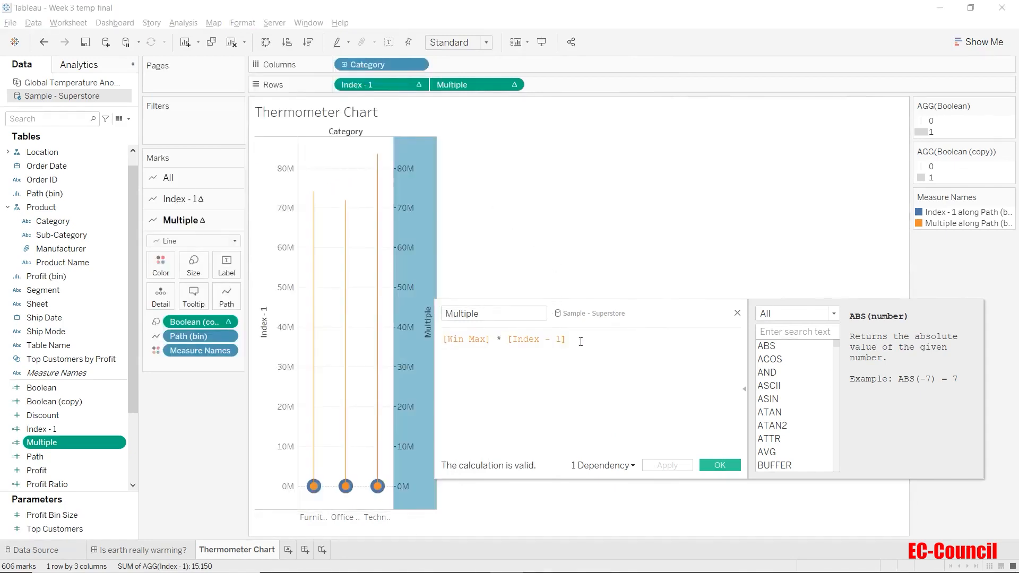
# Step: Enclose the Multiple calculation's expression [Win Max] * [Index - 1] in parentheses
pyautogui.write(')')
pyautogui.press('Left')
pyautogui.press('Left')
pyautogui.press('Left')
pyautogui.press('Left')
pyautogui.press('Left')
pyautogui.press('Left')
pyautogui.press('Left')
pyautogui.press('Left')
pyautogui.press('Left')
pyautogui.press('Left')
pyautogui.press('Left')
pyautogui.press('Left')
pyautogui.press('Left')
pyautogui.press('Left')
pyautogui.press('Left')
pyautogui.press('Left')
pyautogui.press('Left')
pyautogui.press('Left')
pyautogui.press('Left')
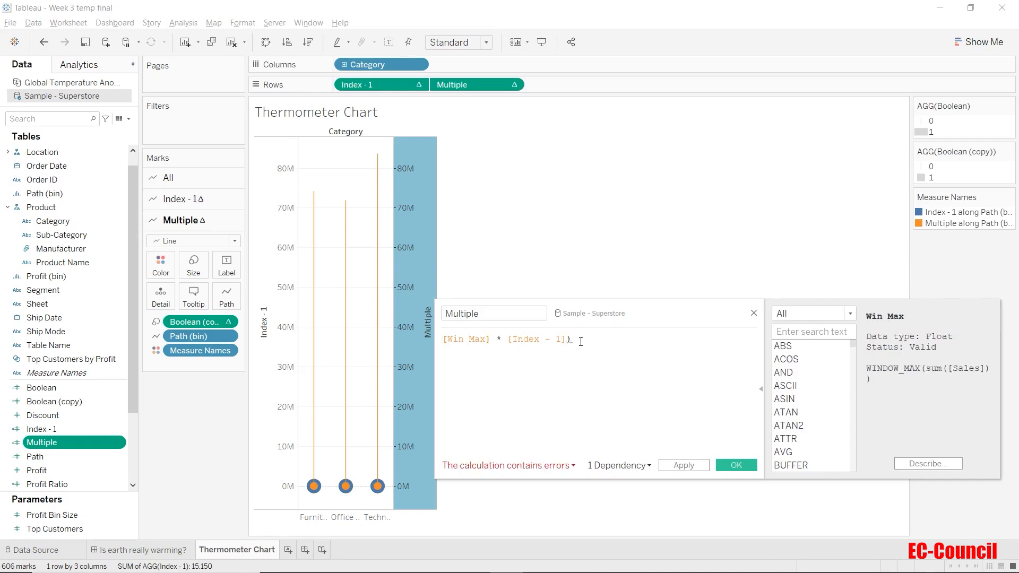
pyautogui.write('(')
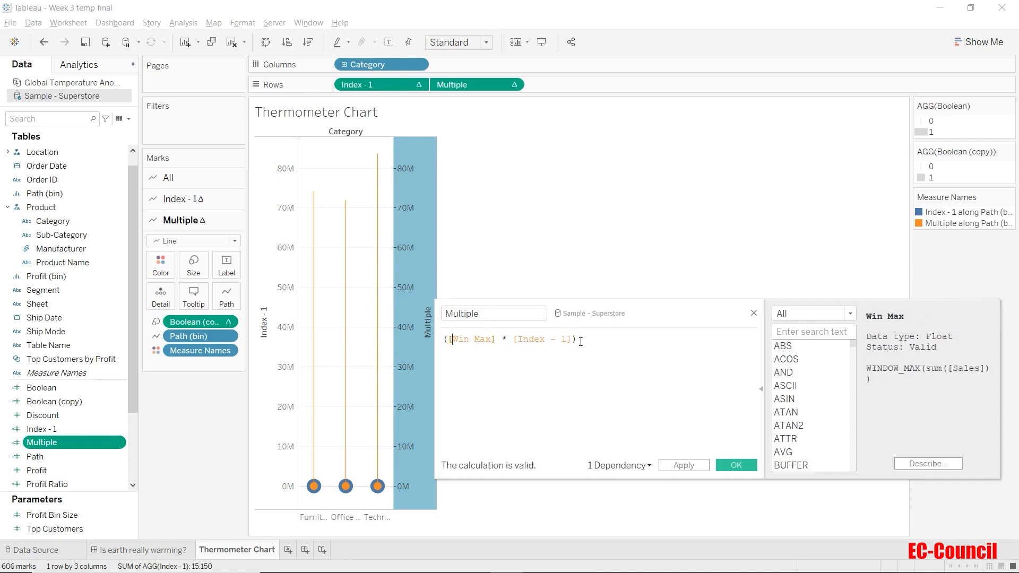
# Step: Append *100/87952026 to the parenthesized Multiple expression, without thousands separators, and apply the calculation to the chart
pyautogui.press('Right')
pyautogui.press('Right')
pyautogui.press('Right')
pyautogui.press('Right')
pyautogui.press('Right')
pyautogui.press('Right')
pyautogui.press('Right')
pyautogui.press('Right')
pyautogui.press('Right')
pyautogui.press('Right')
pyautogui.press('Right')
pyautogui.press('Right')
pyautogui.press('Right')
pyautogui.press('Right')
pyautogui.press('Right')
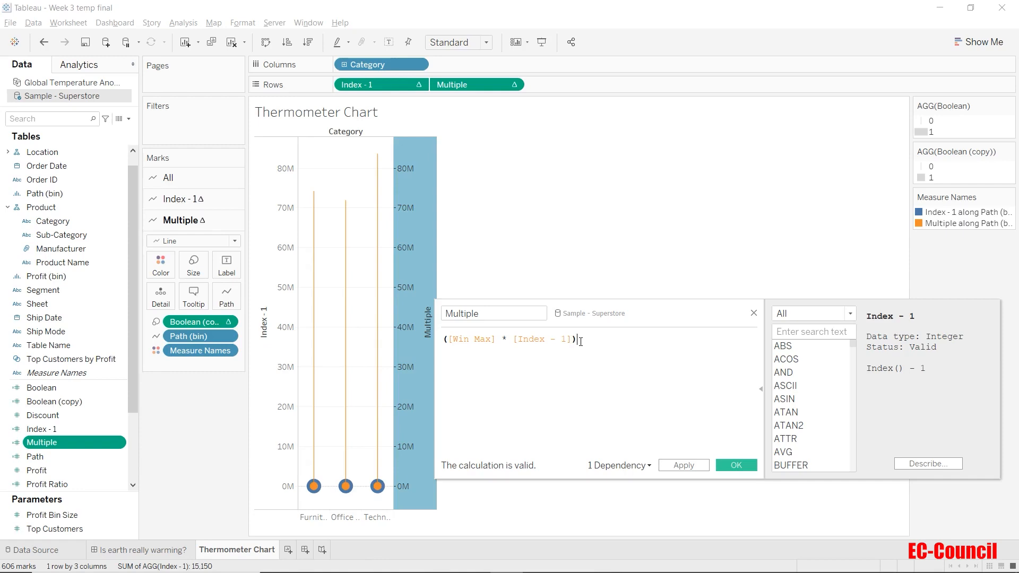
pyautogui.write('*100/')
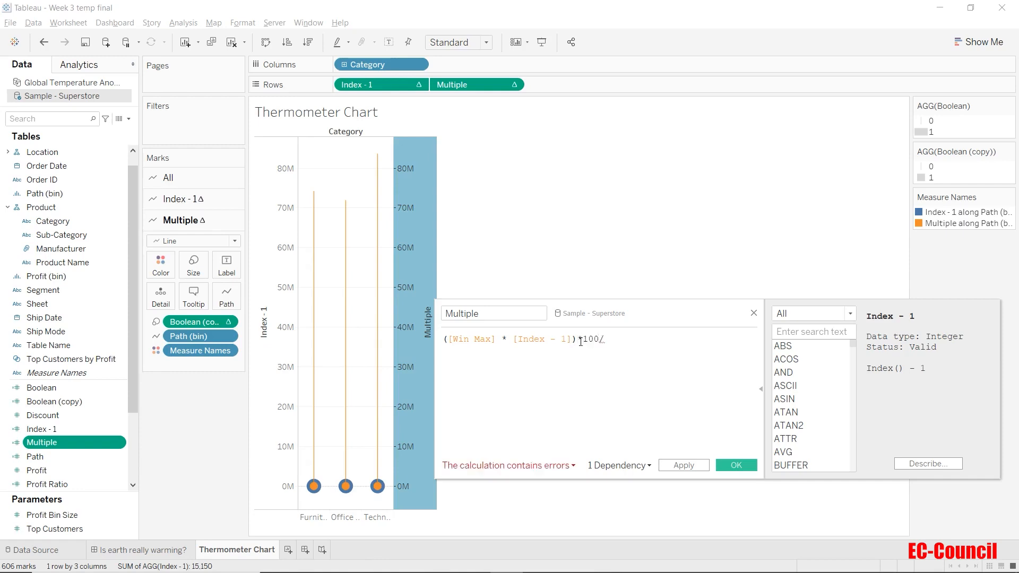
pyautogui.hotkey('ctrl', 'v')
pyautogui.press('BackSpace')
pyautogui.click(615, 339)
pyautogui.press('BackSpace')
pyautogui.click(627, 339)
pyautogui.press('BackSpace')
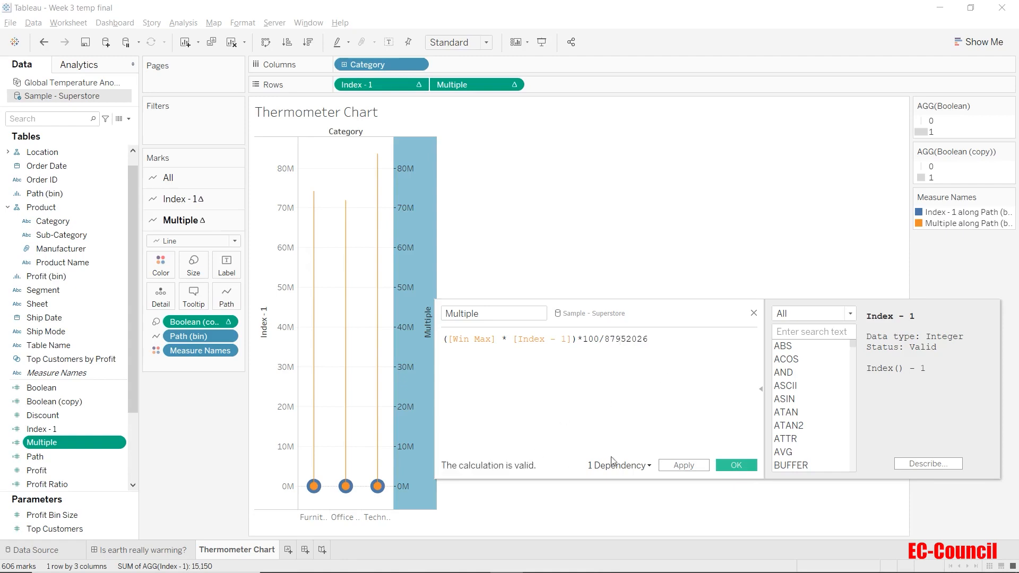
pyautogui.click(684, 467)
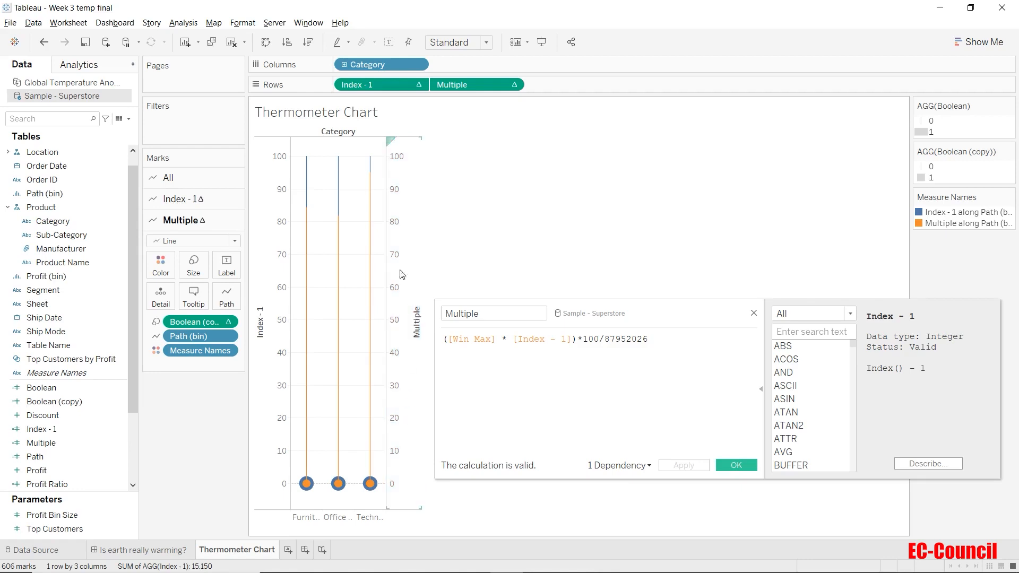
# Step: Inspect the rescaled lines, save the Multiple calculation, and widen the chart's category columns
pyautogui.moveTo(376, 171)
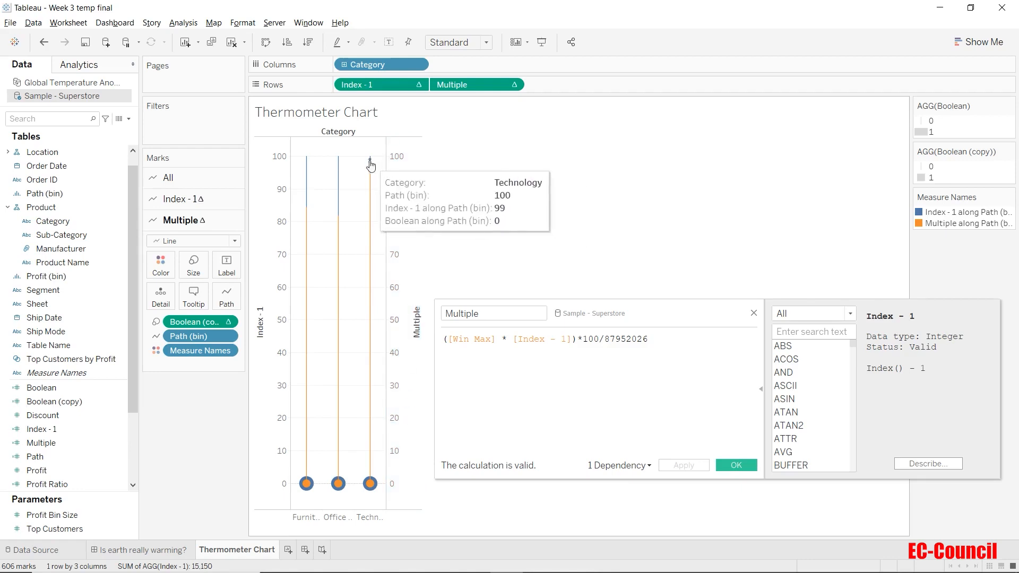
pyautogui.moveTo(341, 173)
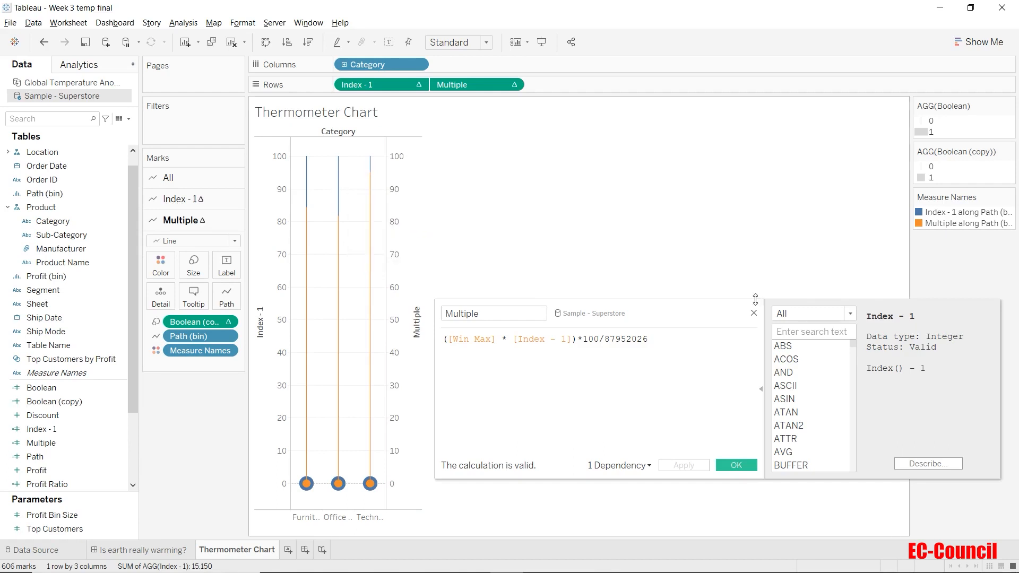
pyautogui.click(742, 464)
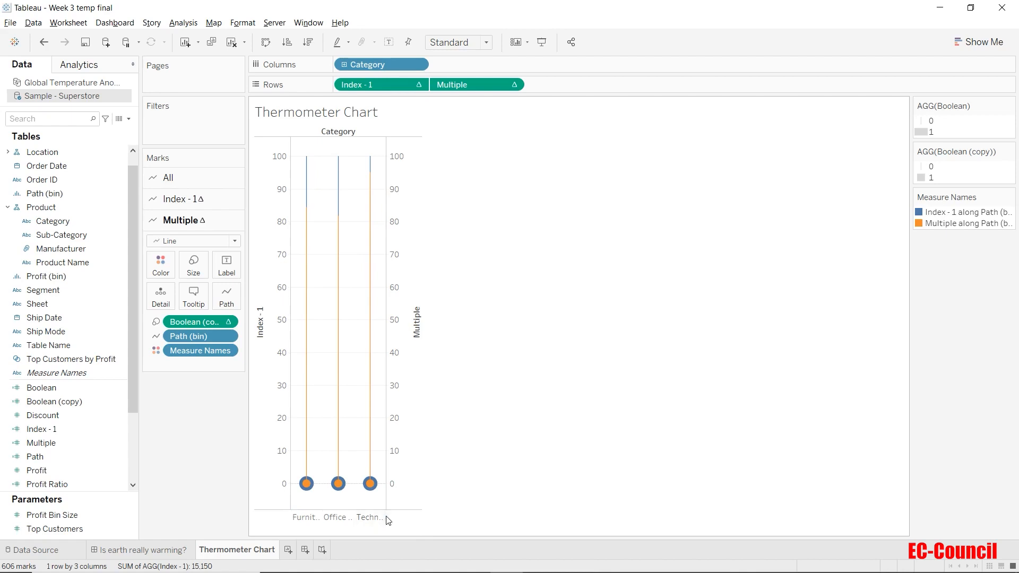
pyautogui.moveTo(386, 516); pyautogui.dragTo(433, 520)
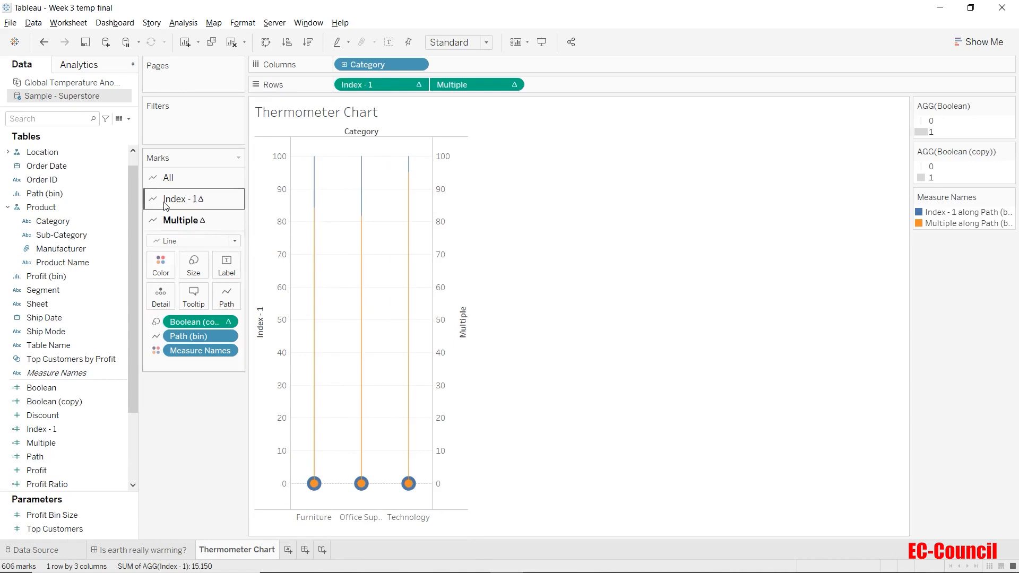
# Step: Raise the smallest mark size in the Boolean size range to thicken the Index - 1 lines into thermometer tubes
pyautogui.click(1009, 105)
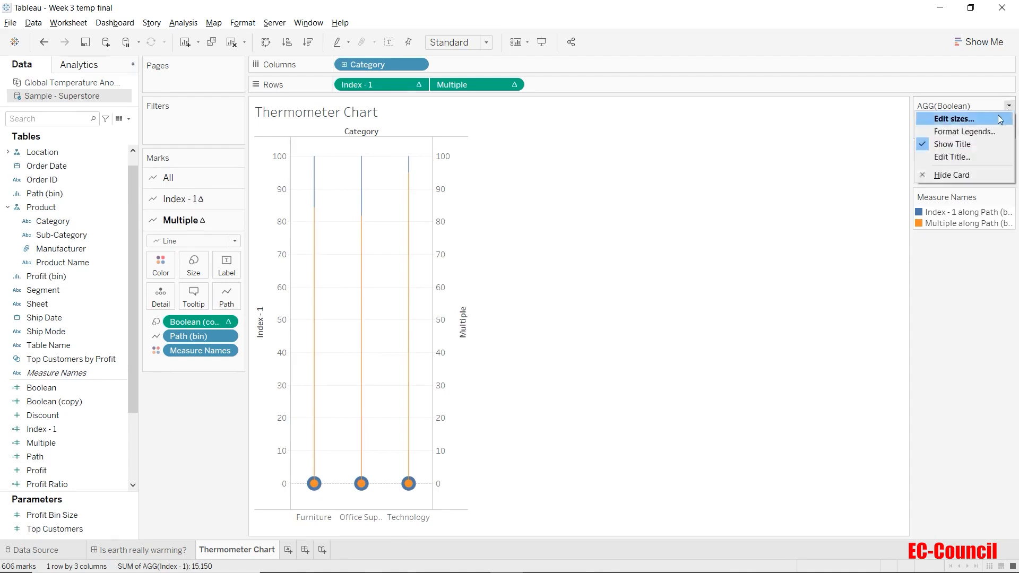
pyautogui.click(1000, 119)
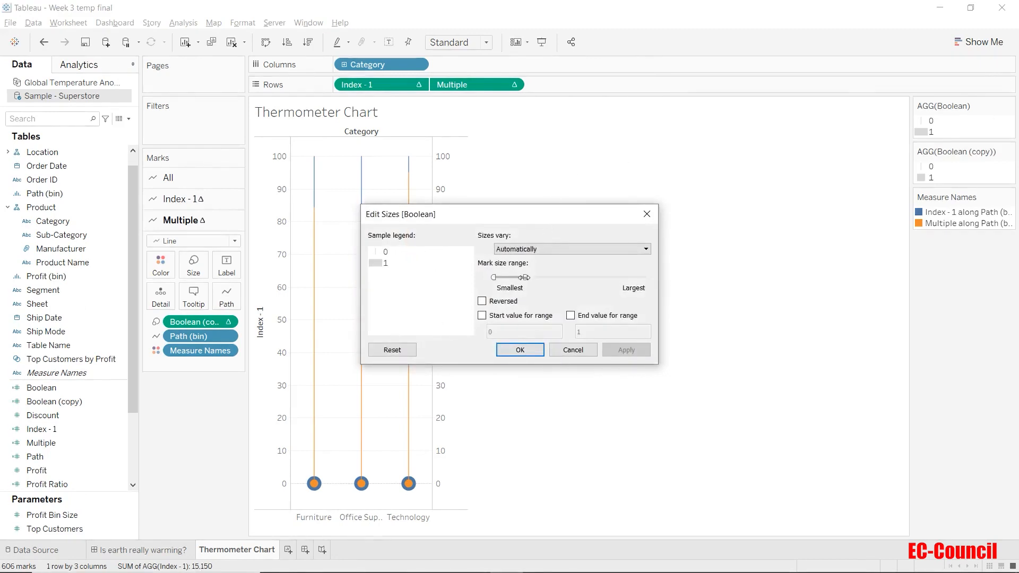
pyautogui.moveTo(524, 277)
pyautogui.mouseDown()
pyautogui.moveTo(497, 277)
pyautogui.moveTo(508, 278)
pyautogui.mouseUp()
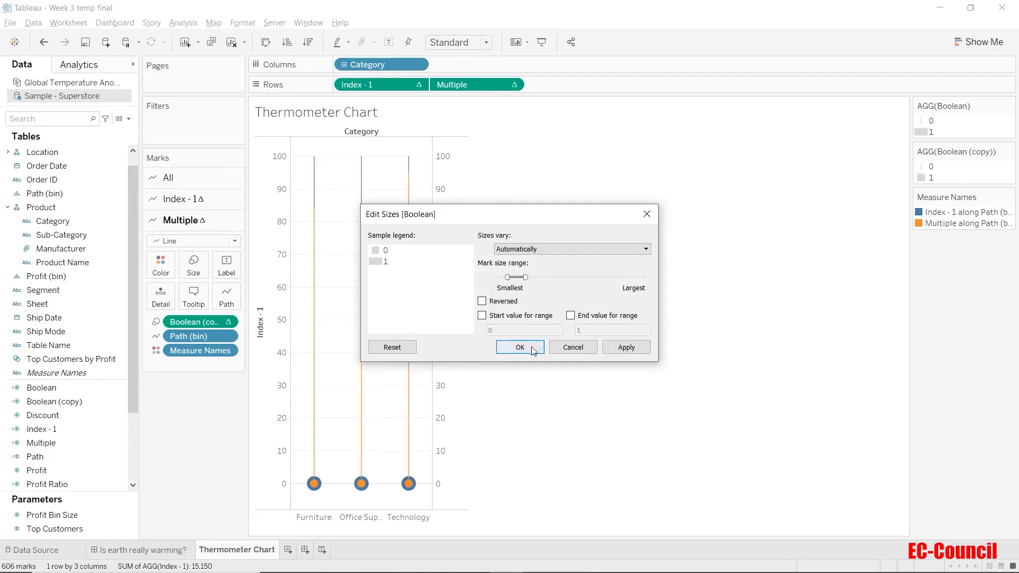
pyautogui.moveTo(572, 215); pyautogui.dragTo(701, 224)
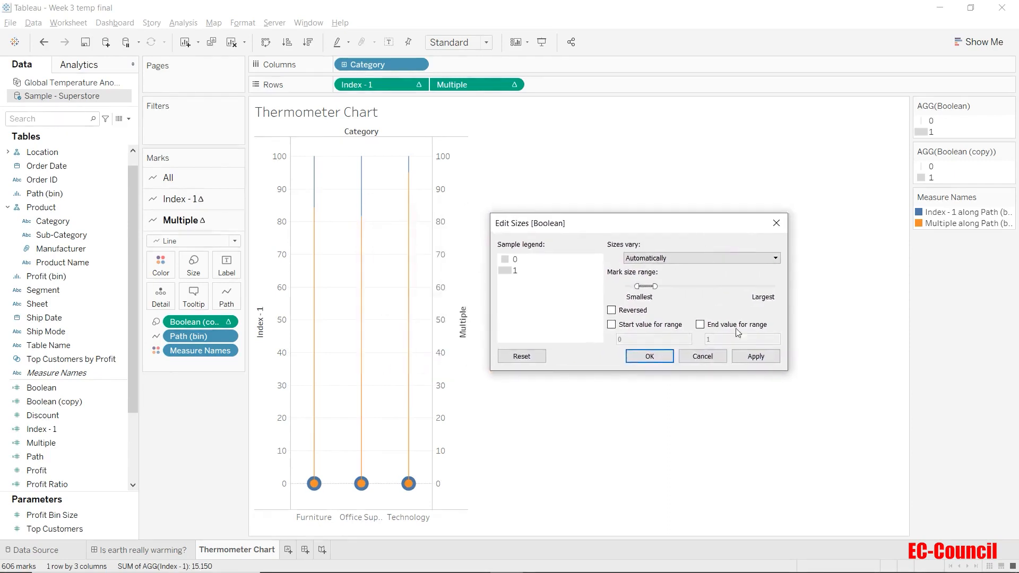
pyautogui.click(753, 357)
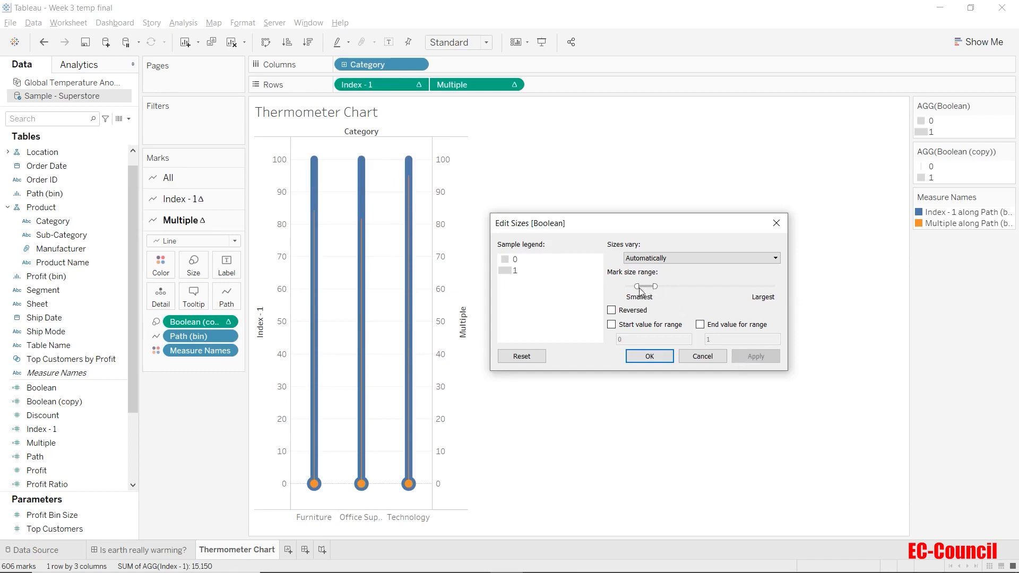
# Step: Raise the smallest Boolean mark size slightly further and increase the largest size to enlarge the outer bulbs
pyautogui.moveTo(638, 287); pyautogui.dragTo(640, 287)
pyautogui.click(756, 356)
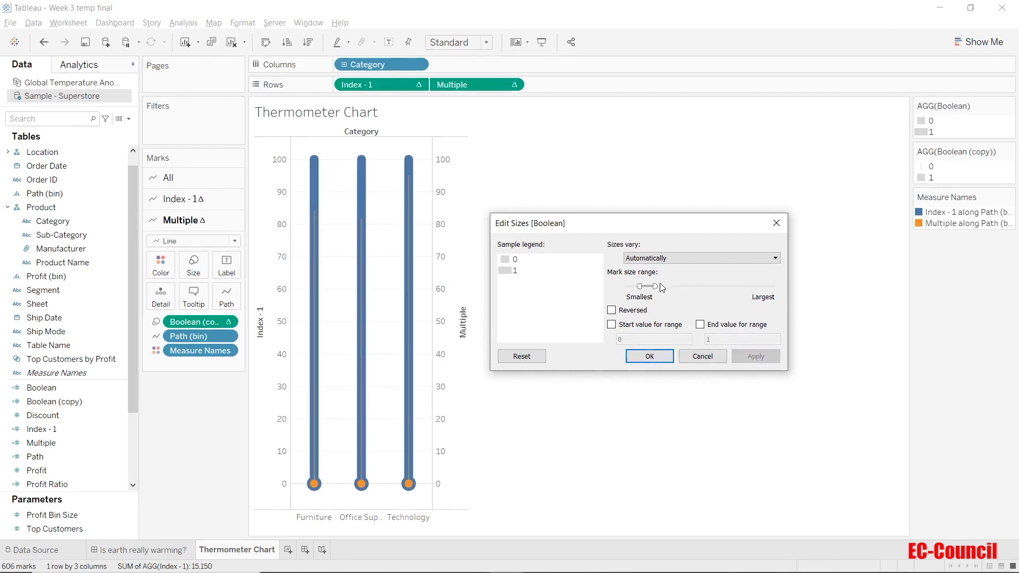
pyautogui.moveTo(654, 285); pyautogui.dragTo(665, 286)
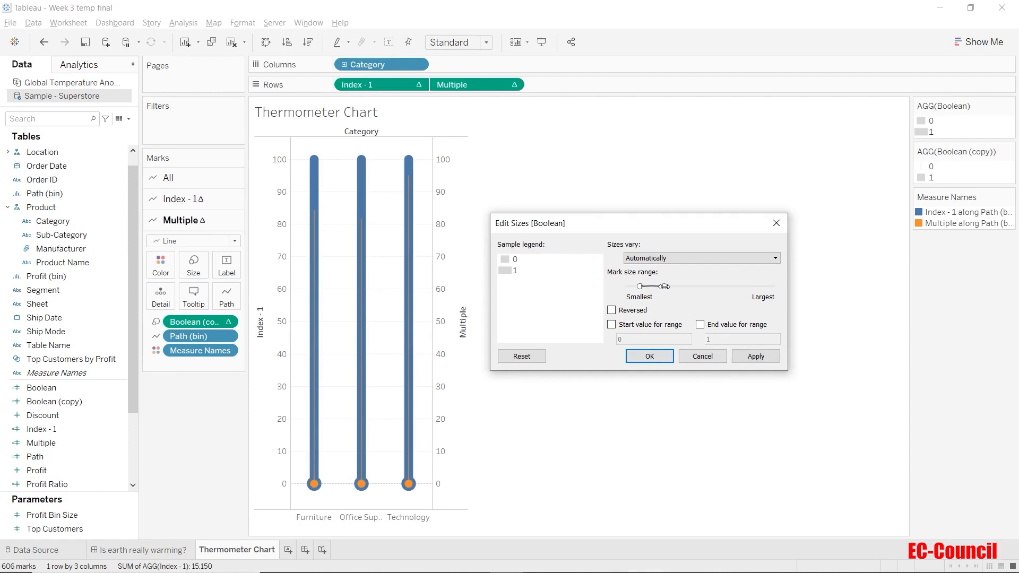
pyautogui.click(755, 356)
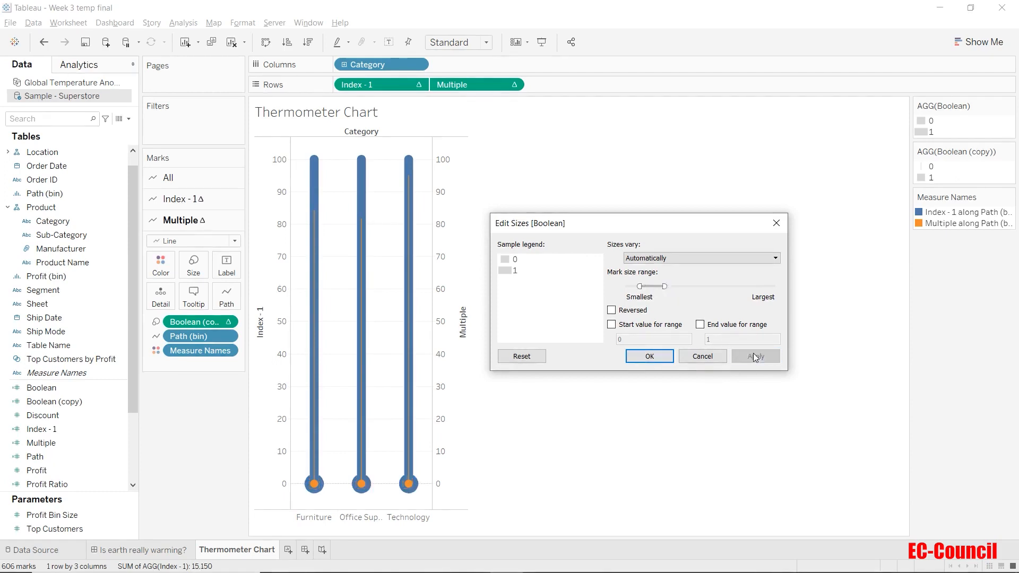
# Step: Accept the Boolean sizes and raise the smallest mark size of Boolean (copy) to thicken the Multiple lines inside the tubes
pyautogui.click(651, 357)
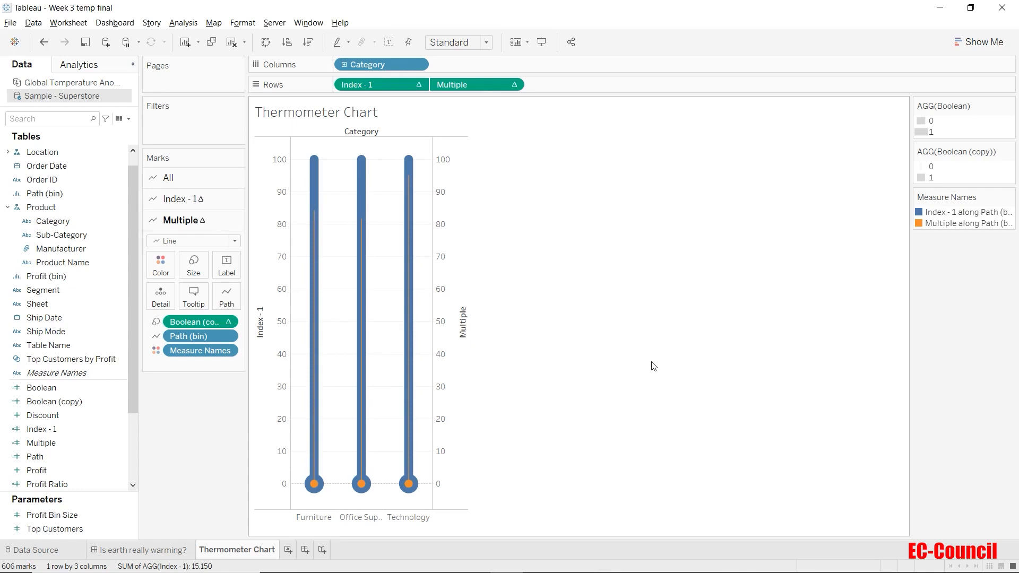
pyautogui.click(1009, 153)
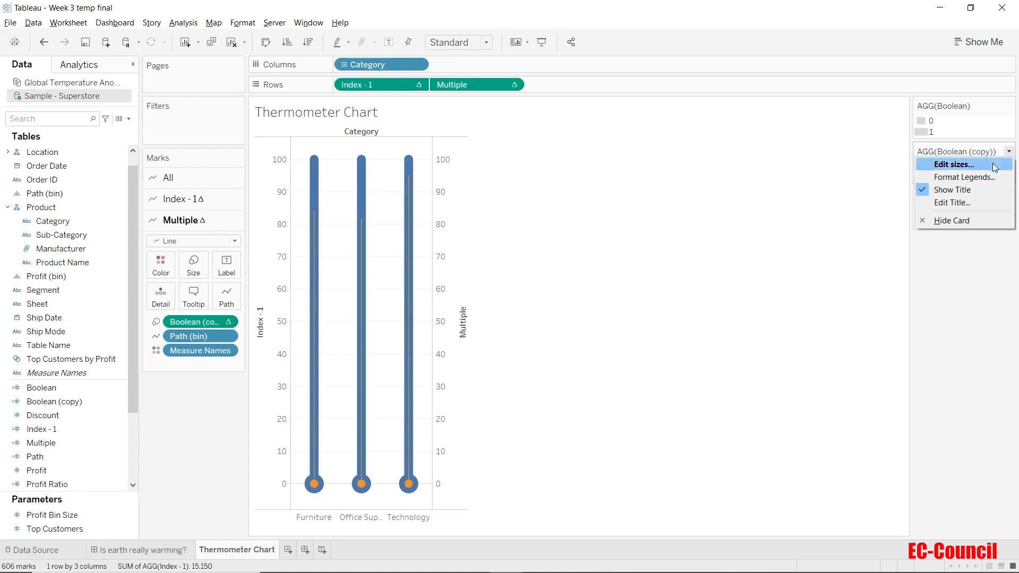
pyautogui.click(954, 165)
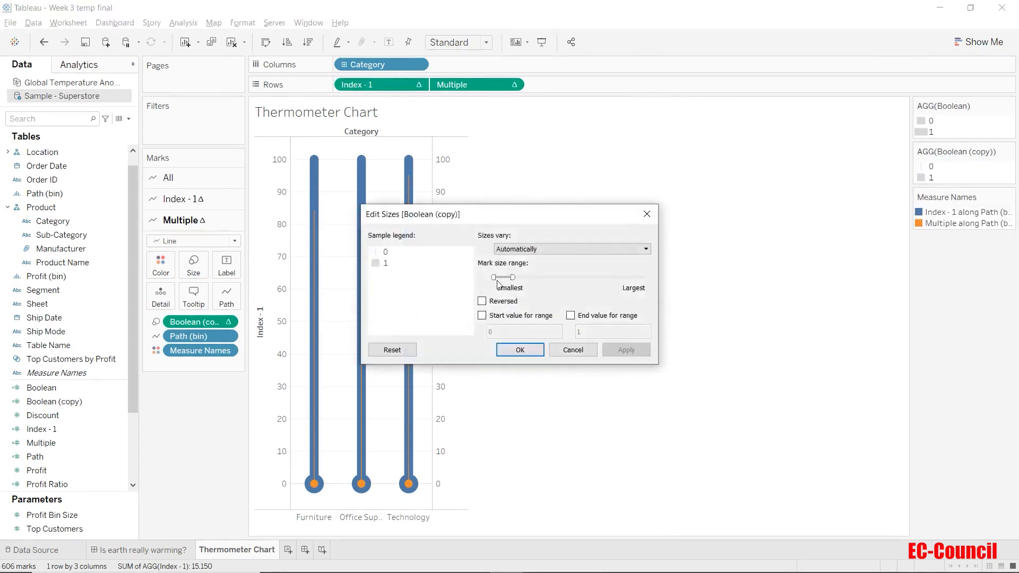
pyautogui.moveTo(493, 277); pyautogui.dragTo(503, 280)
pyautogui.moveTo(506, 215); pyautogui.dragTo(644, 219)
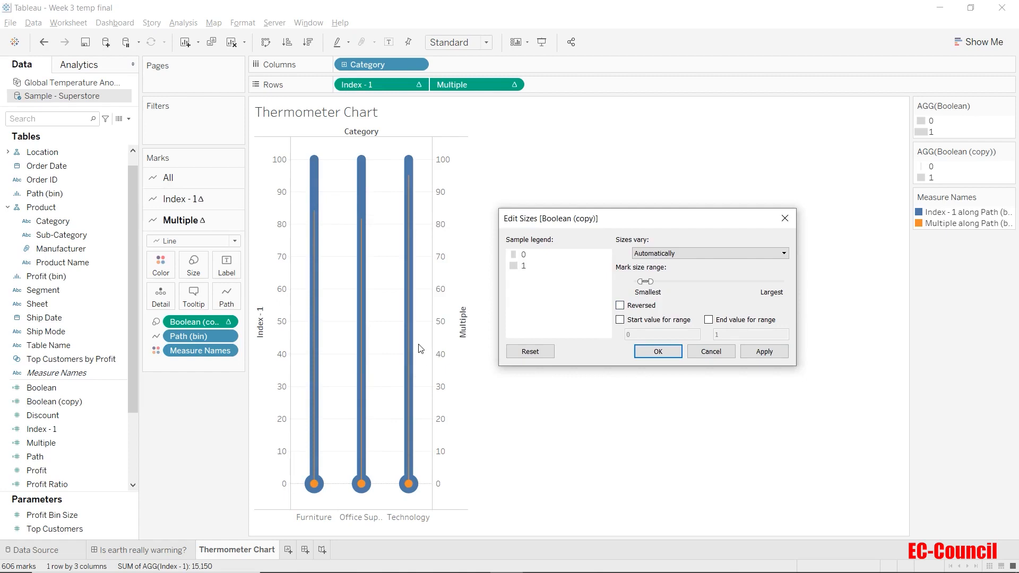
pyautogui.click(657, 352)
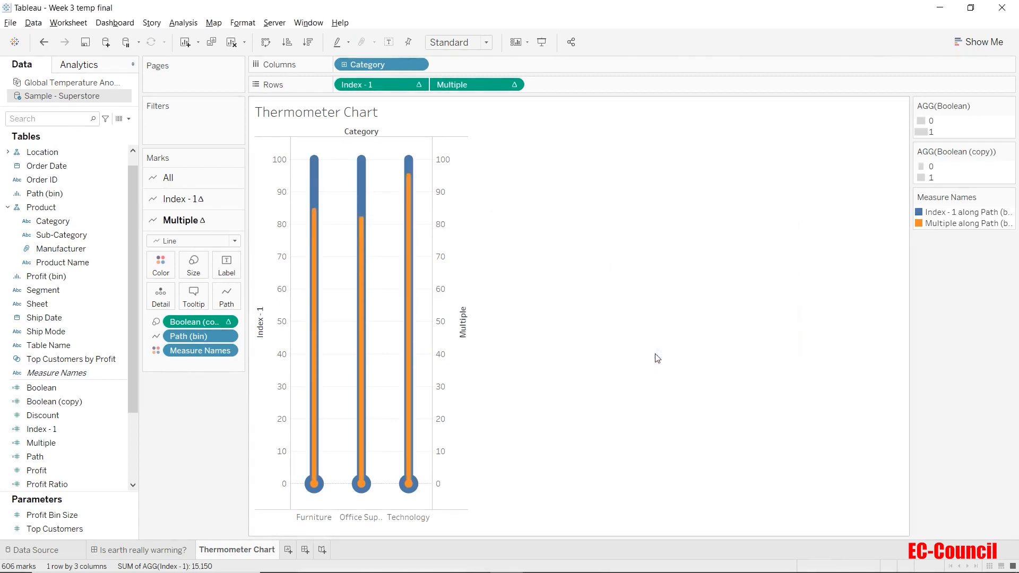
# Step: Slightly lower the smallest mark size of Boolean (copy) to thin the inner Multiple lines
pyautogui.click(1011, 154)
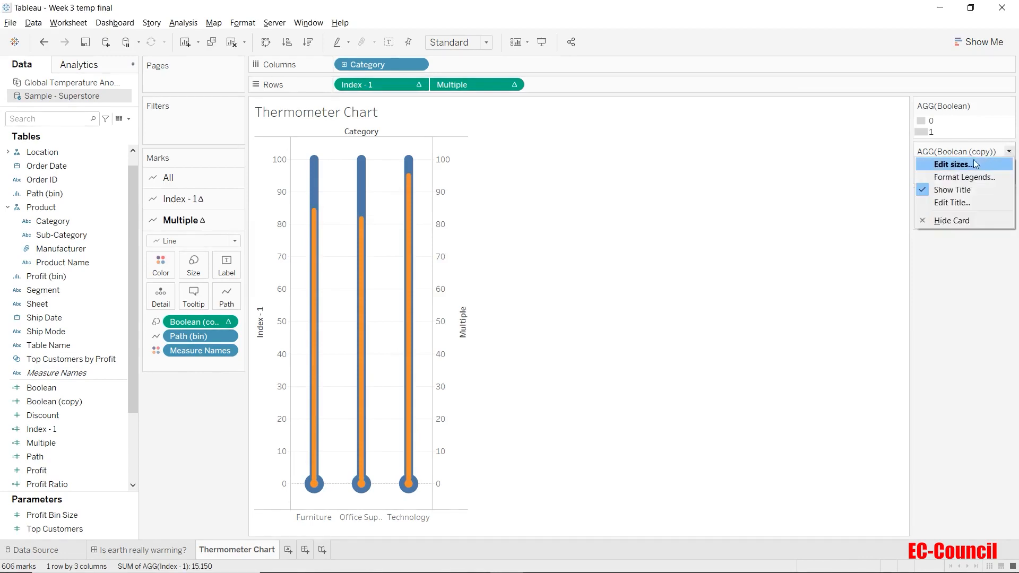
pyautogui.click(897, 163)
pyautogui.moveTo(563, 211); pyautogui.dragTo(664, 210)
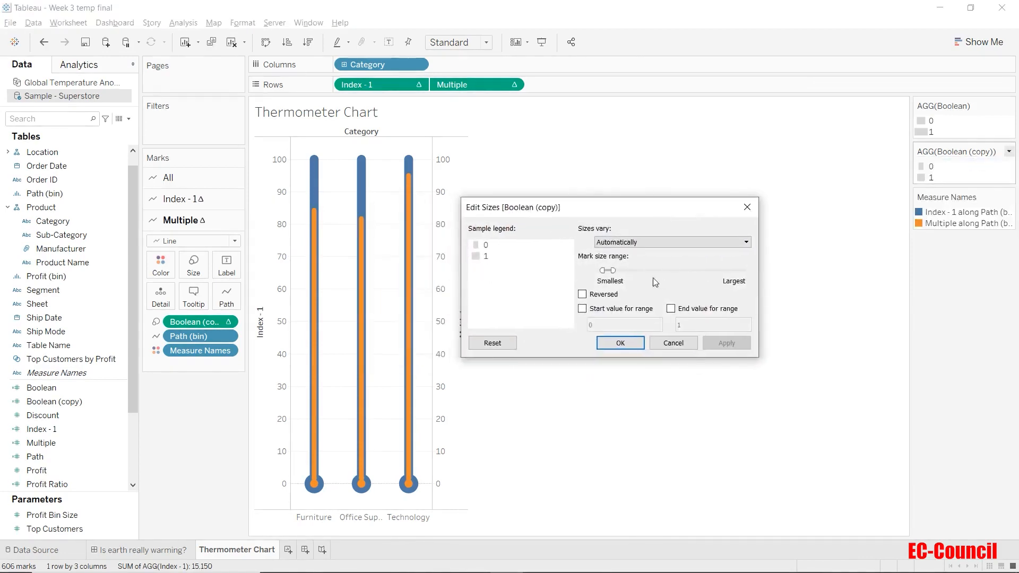
pyautogui.moveTo(607, 271); pyautogui.dragTo(604, 271)
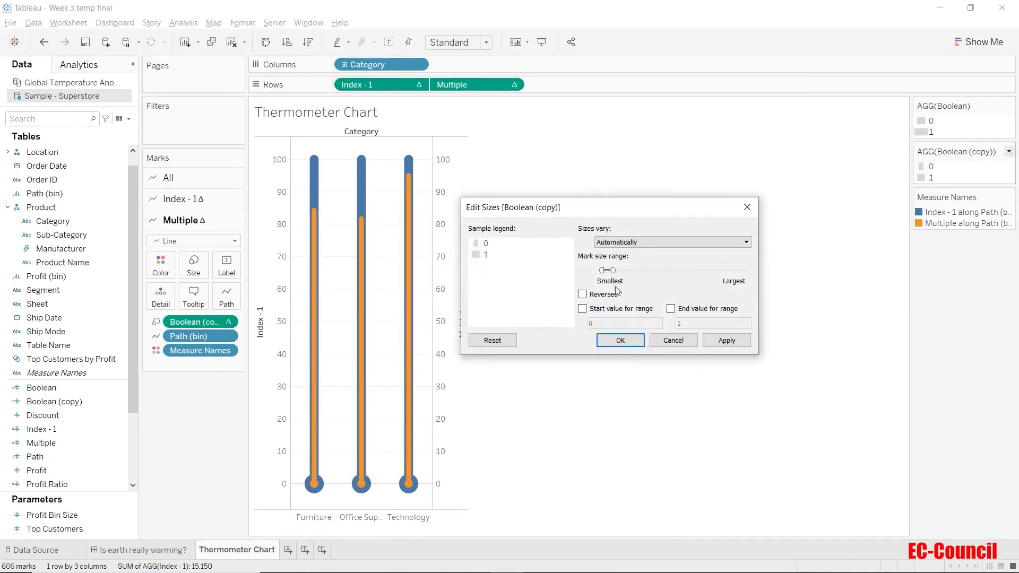
pyautogui.click(722, 343)
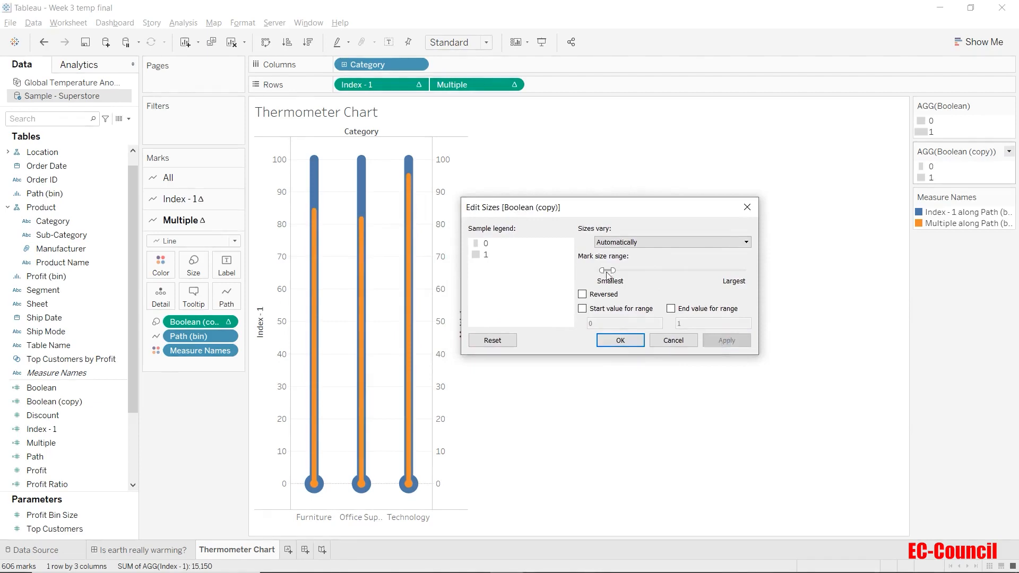
pyautogui.moveTo(604, 270); pyautogui.dragTo(602, 271)
pyautogui.moveTo(603, 271); pyautogui.dragTo(602, 271)
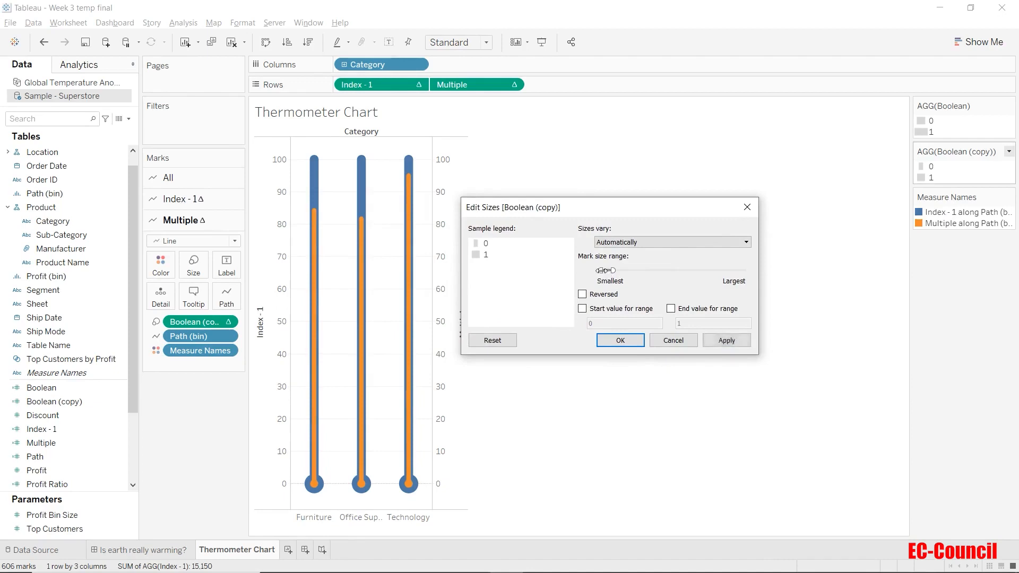
pyautogui.click(712, 341)
# Step: Increase the largest mark size of Boolean (copy) so the inner bulbs nearly fill the outer ones, and accept the sizes
pyautogui.moveTo(614, 270); pyautogui.dragTo(618, 270)
pyautogui.click(712, 341)
pyautogui.moveTo(614, 270); pyautogui.dragTo(622, 270)
pyautogui.click(718, 341)
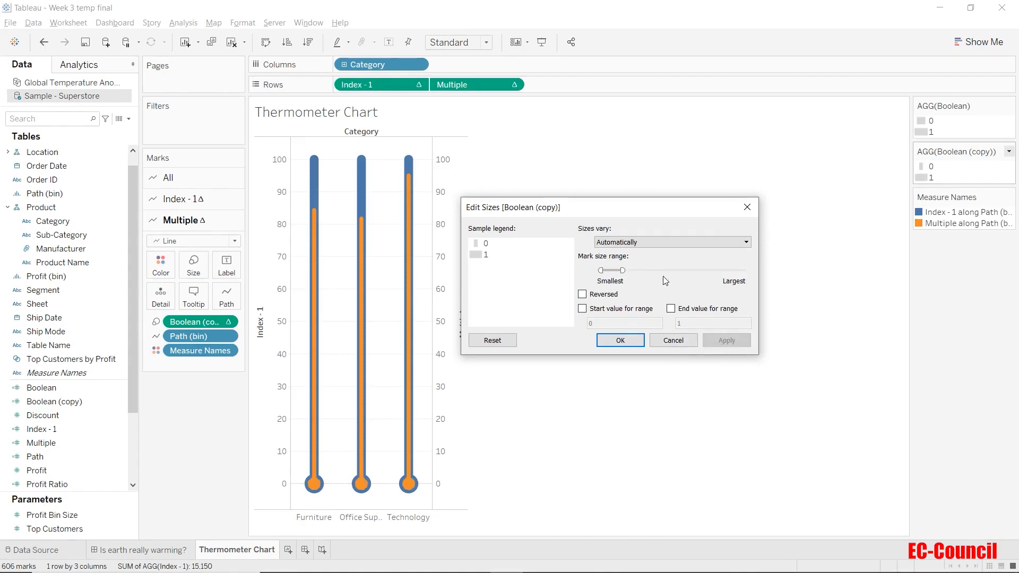
pyautogui.moveTo(621, 270); pyautogui.dragTo(621, 270)
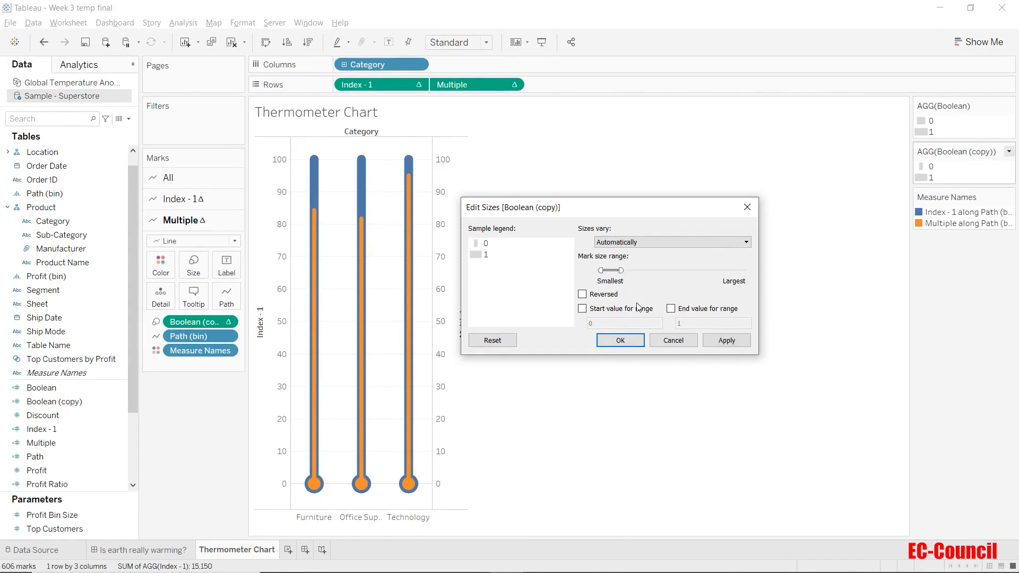
pyautogui.click(727, 340)
pyautogui.click(618, 341)
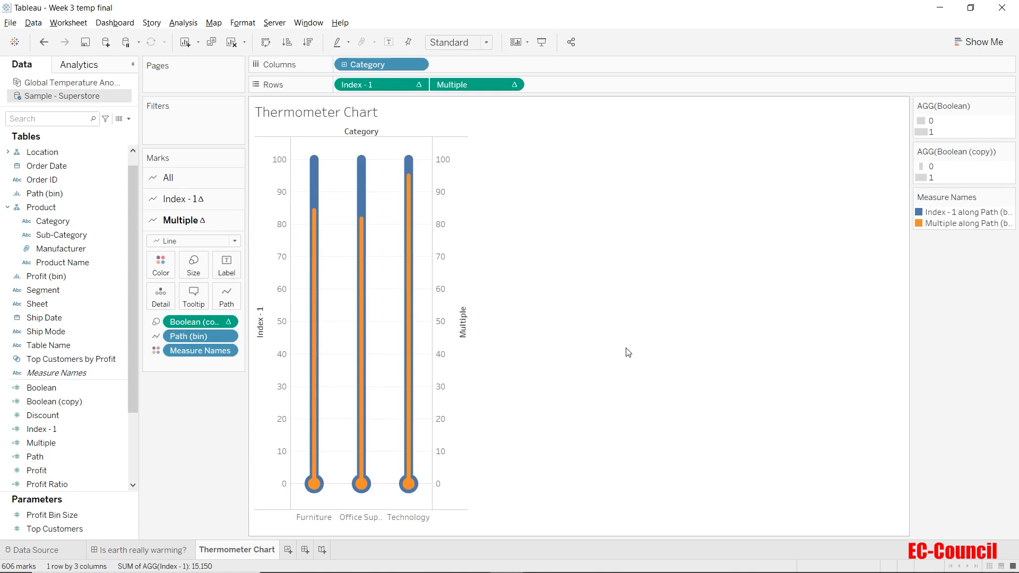
# Step: Assign the light gray from the Seattle Grays palette to Index - 1 in the Measure Names colors
pyautogui.doubleClick(920, 214)
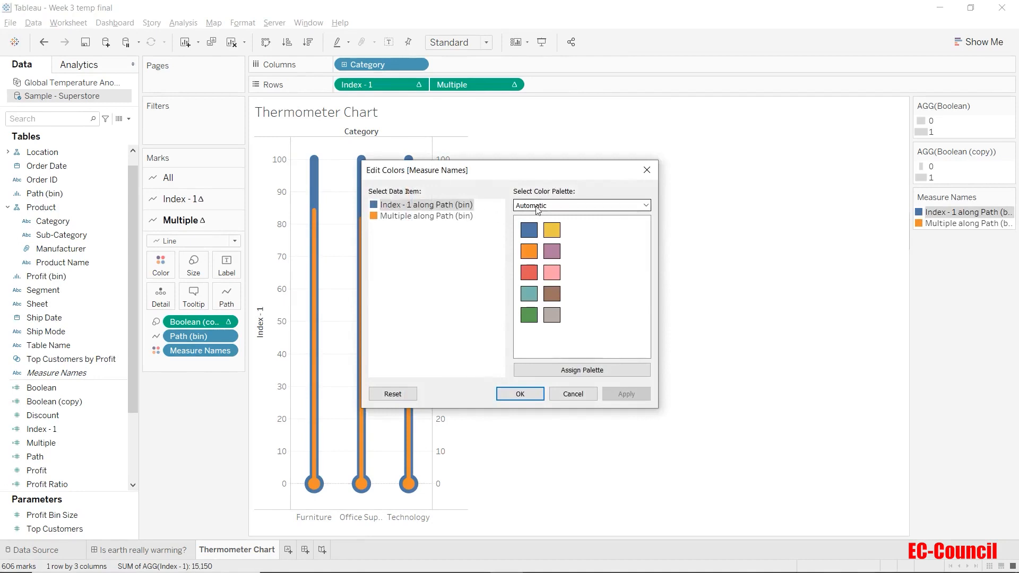
pyautogui.click(537, 207)
pyautogui.click(549, 255)
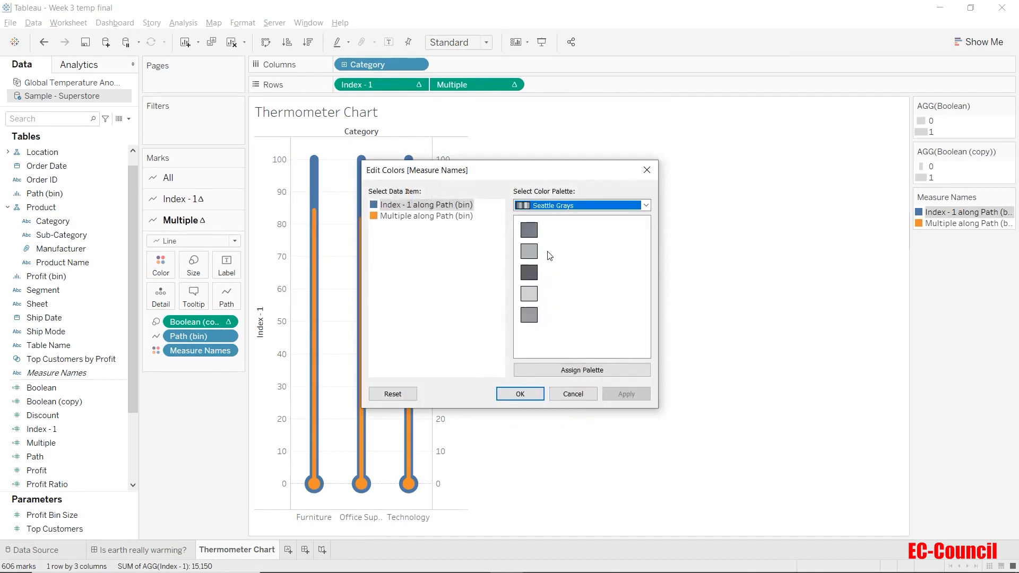
pyautogui.click(530, 294)
# Step: Assign a strong red from the Red palette to Multiple along Path (bin) and accept the Measure Names colors
pyautogui.doubleClick(383, 217)
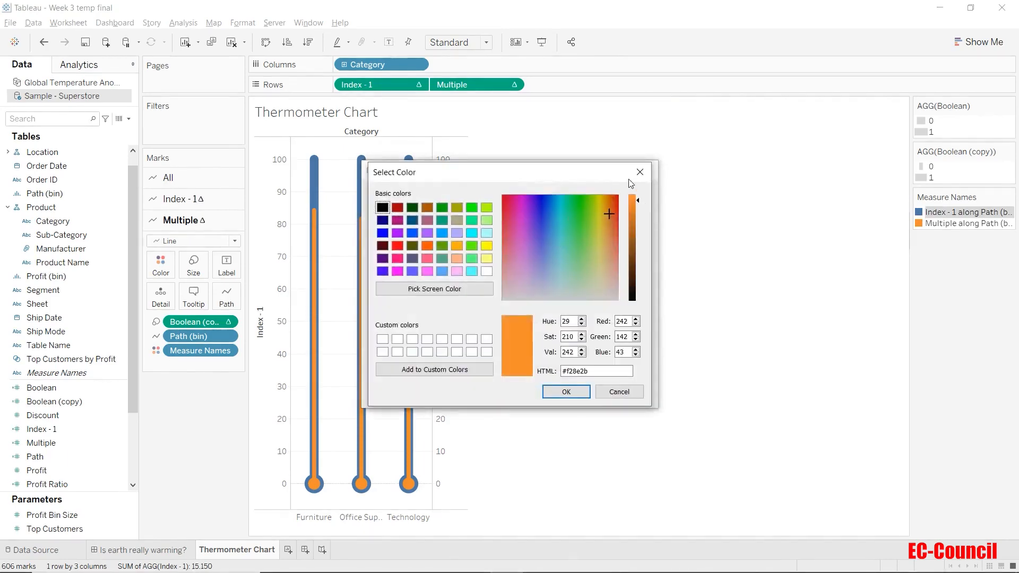
pyautogui.click(641, 172)
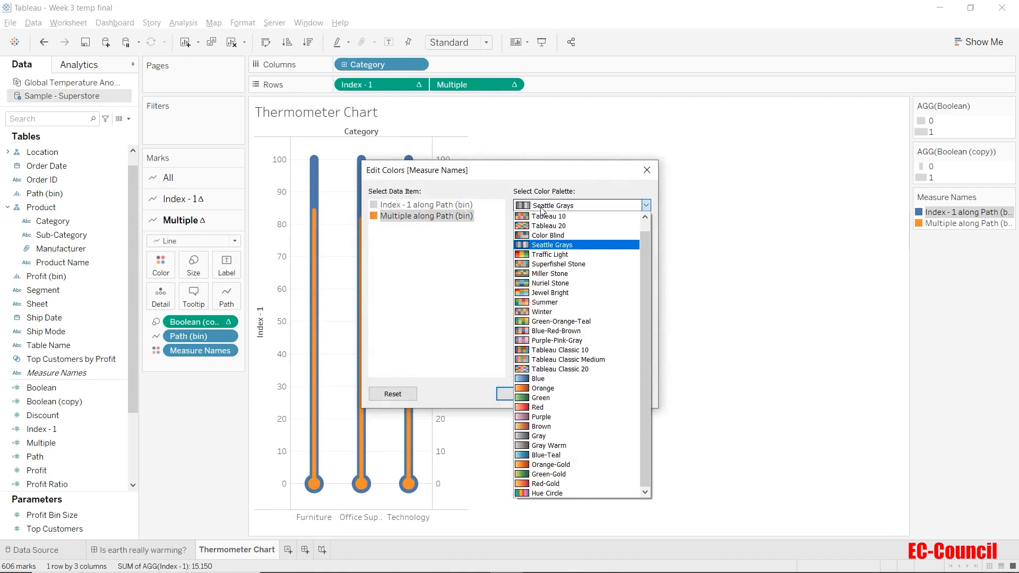
pyautogui.click(552, 408)
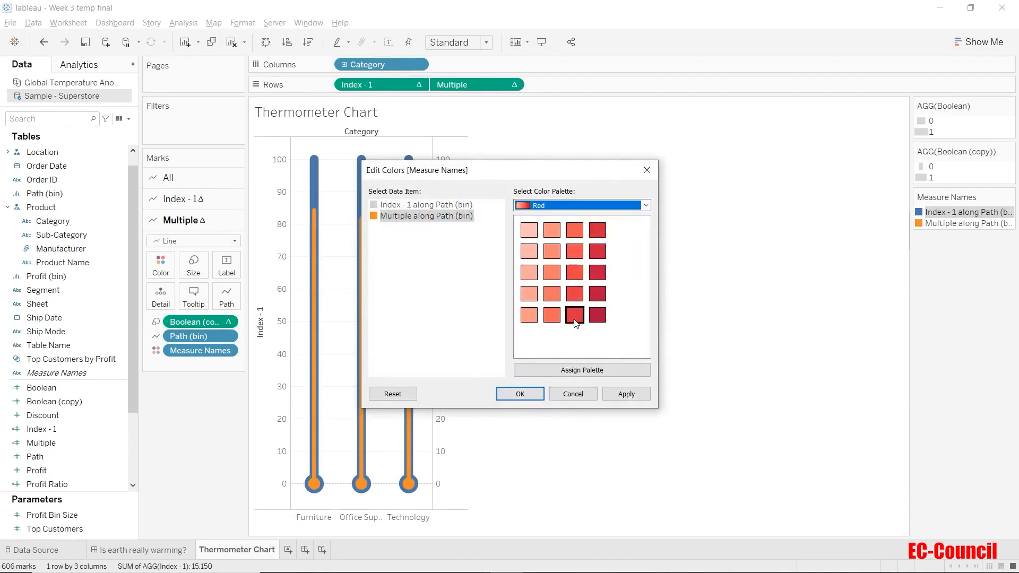
pyautogui.click(575, 316)
pyautogui.click(527, 393)
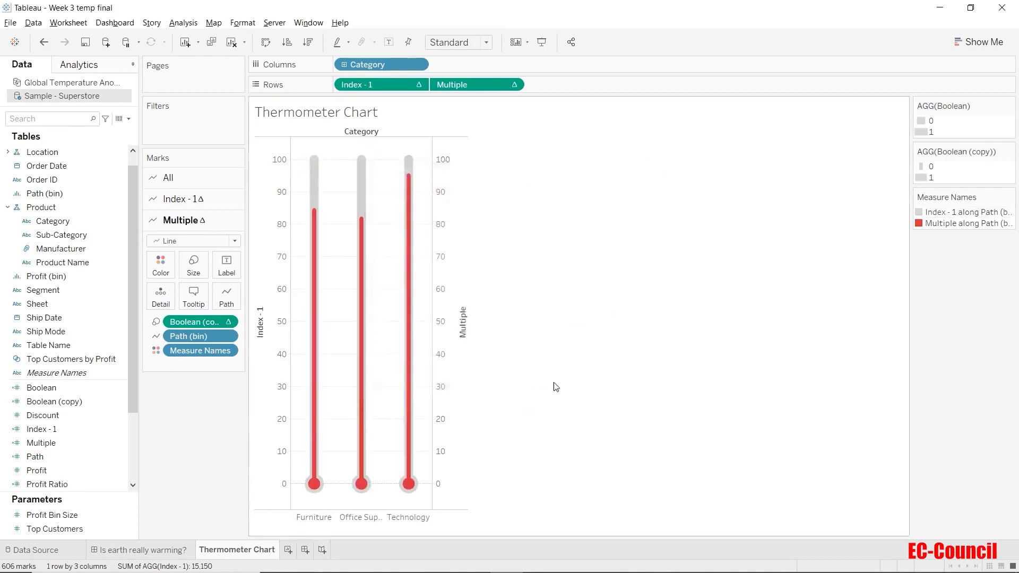
# Step: Try widening the category columns by shrinking the Multiple axis area, and undo the resizing
pyautogui.click(435, 415)
pyautogui.moveTo(432, 412); pyautogui.dragTo(470, 416)
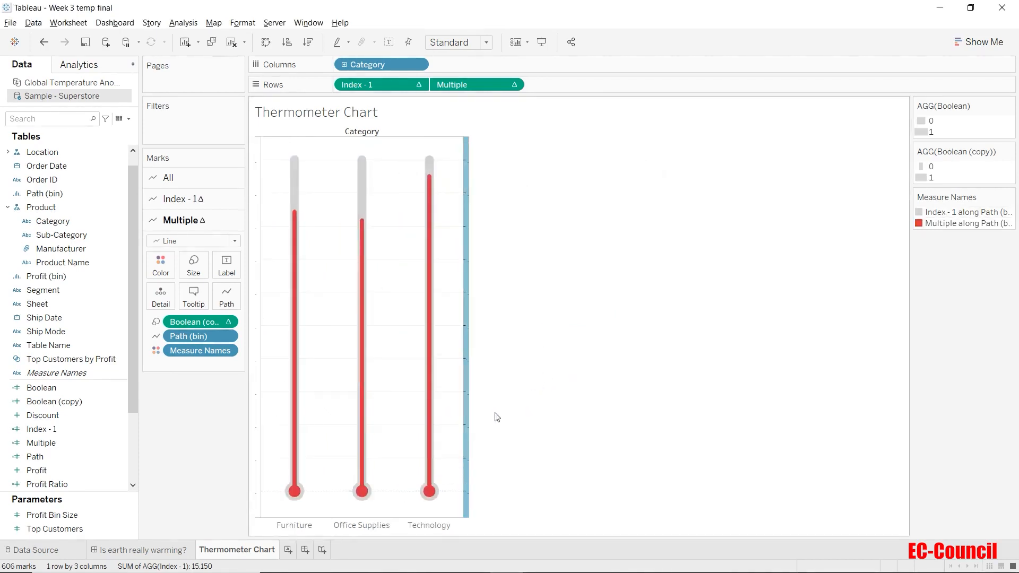
pyautogui.click(551, 405)
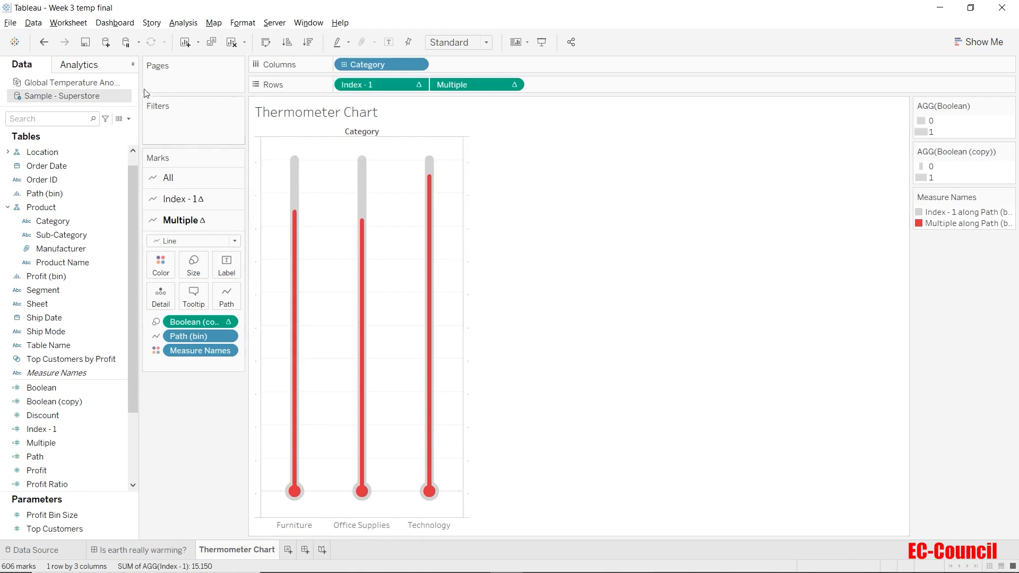
pyautogui.click(44, 43)
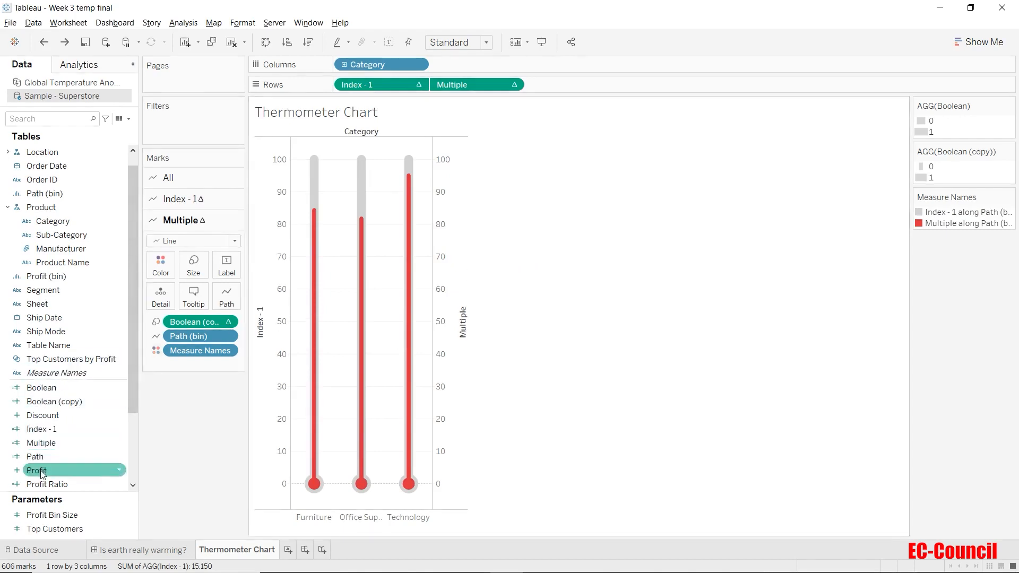
# Step: Label the Multiple marks with Sales and hide the headers of both the Multiple and Index - 1 axes
pyautogui.scroll(-2, 45, 434)
pyautogui.moveTo(44, 430); pyautogui.dragTo(218, 277)
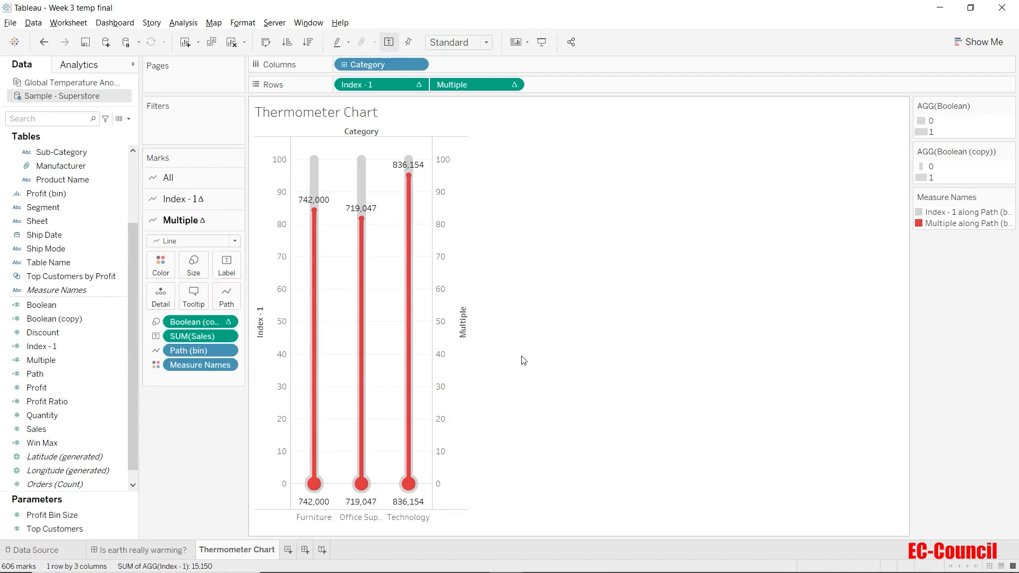
pyautogui.rightClick(455, 364)
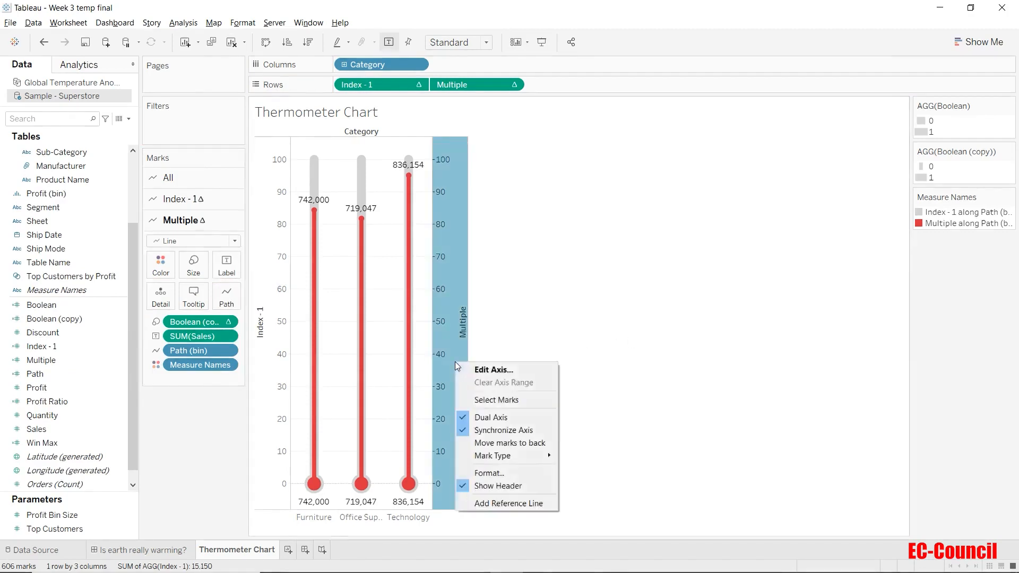
pyautogui.click(500, 486)
pyautogui.rightClick(268, 448)
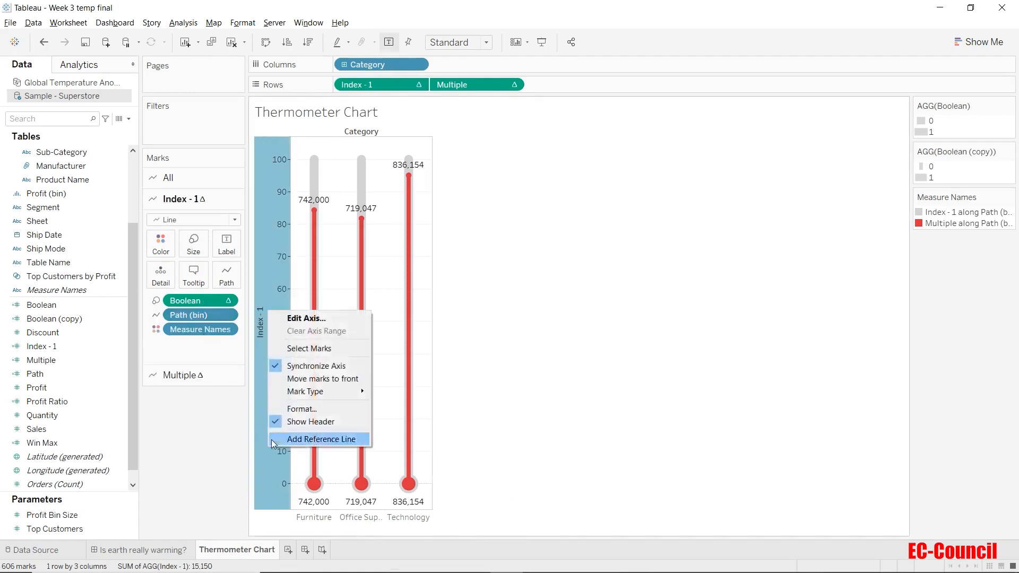
pyautogui.click(291, 422)
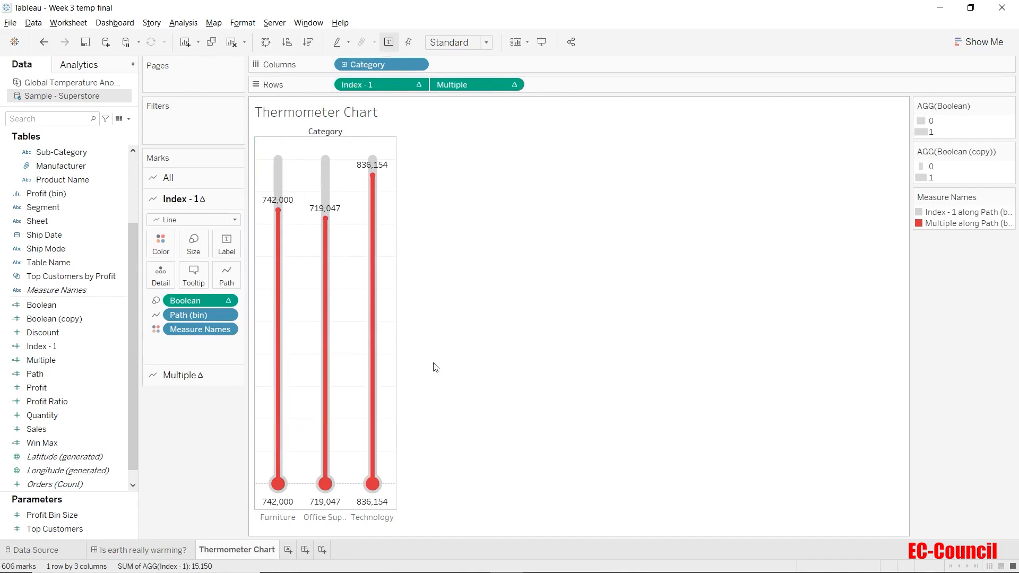
# Step: Open the sheet's border formatting and set the Grand Total pane and header borders to None
pyautogui.rightClick(388, 337)
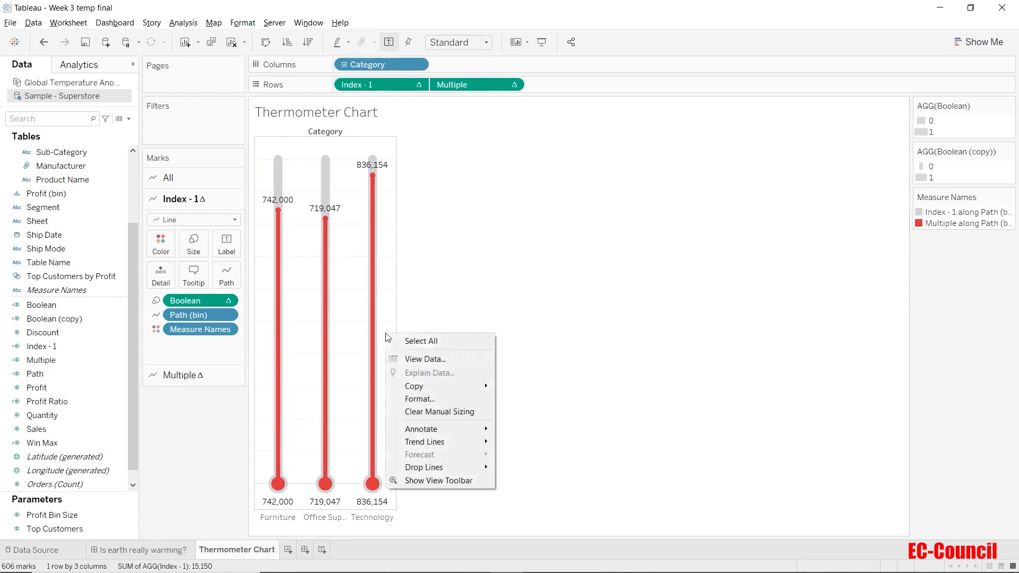
pyautogui.click(420, 399)
pyautogui.click(64, 87)
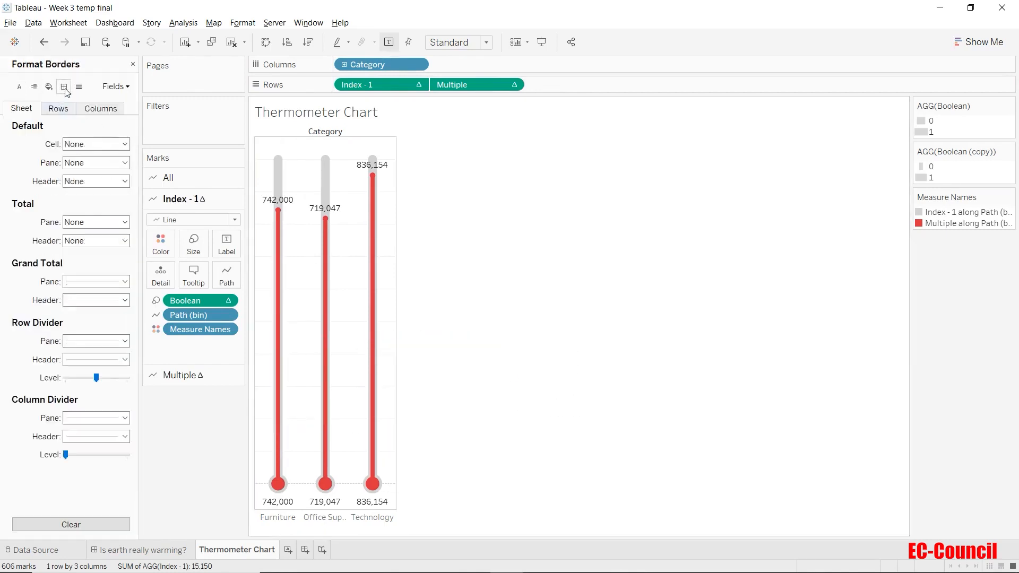
pyautogui.click(79, 281)
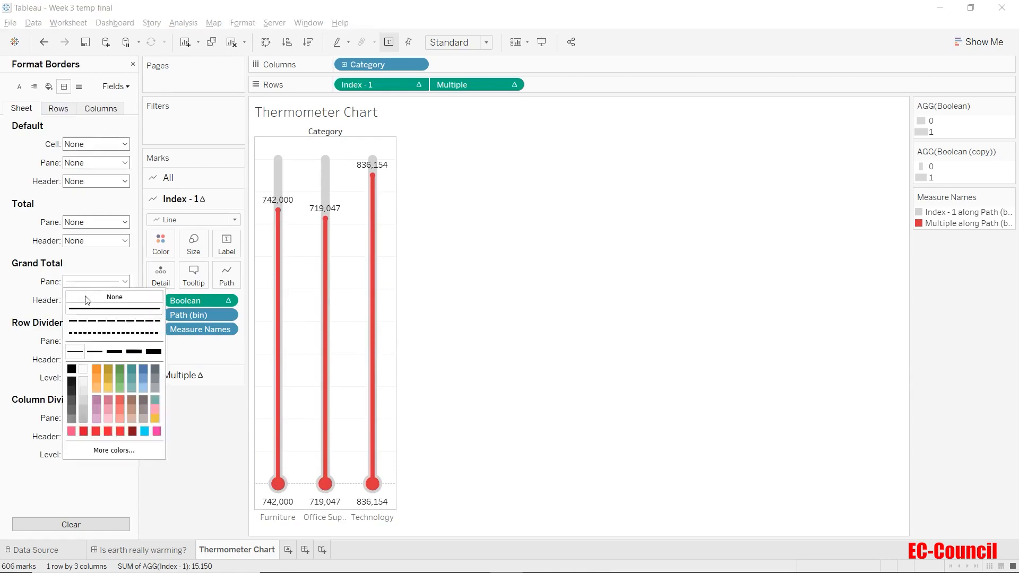
pyautogui.click(106, 297)
pyautogui.click(80, 301)
pyautogui.click(80, 316)
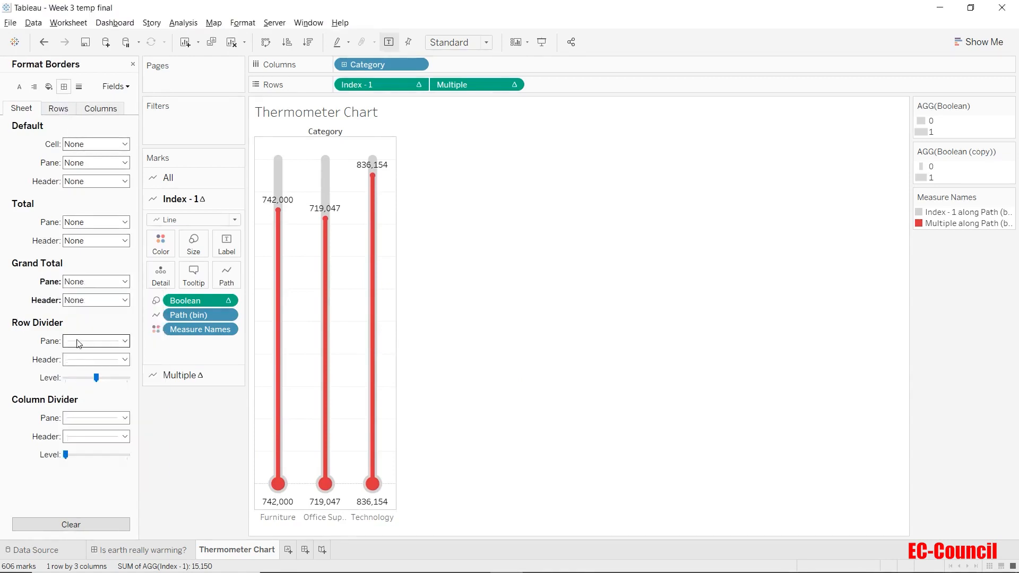
# Step: Set the pane borders of the row divider and column divider to None
pyautogui.click(96, 340)
pyautogui.click(109, 354)
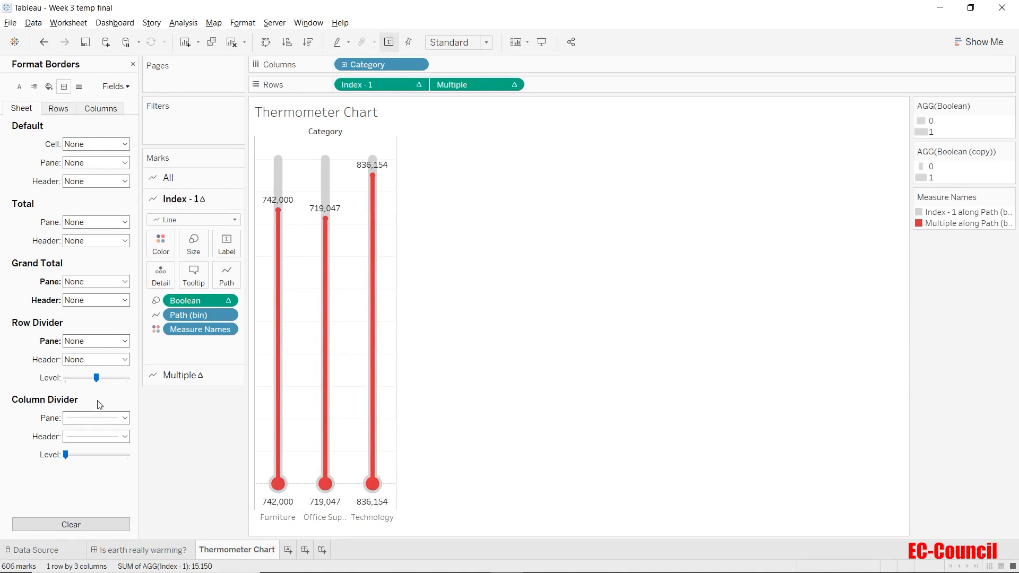
pyautogui.click(97, 241)
pyautogui.click(97, 247)
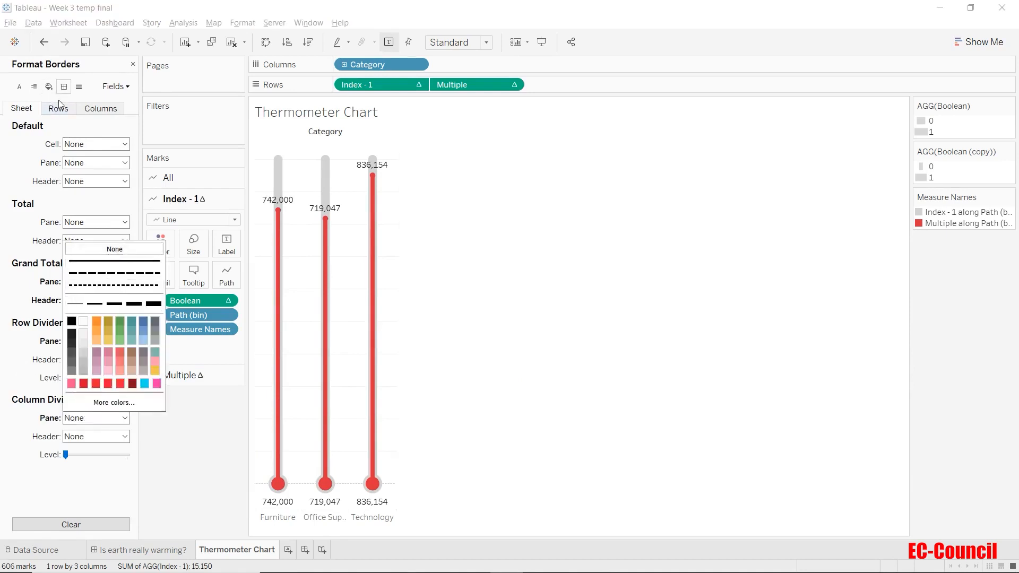
# Step: Set the sheet's zero lines, trend lines, reference lines, drop lines and axis ticks to None
pyautogui.click(77, 88)
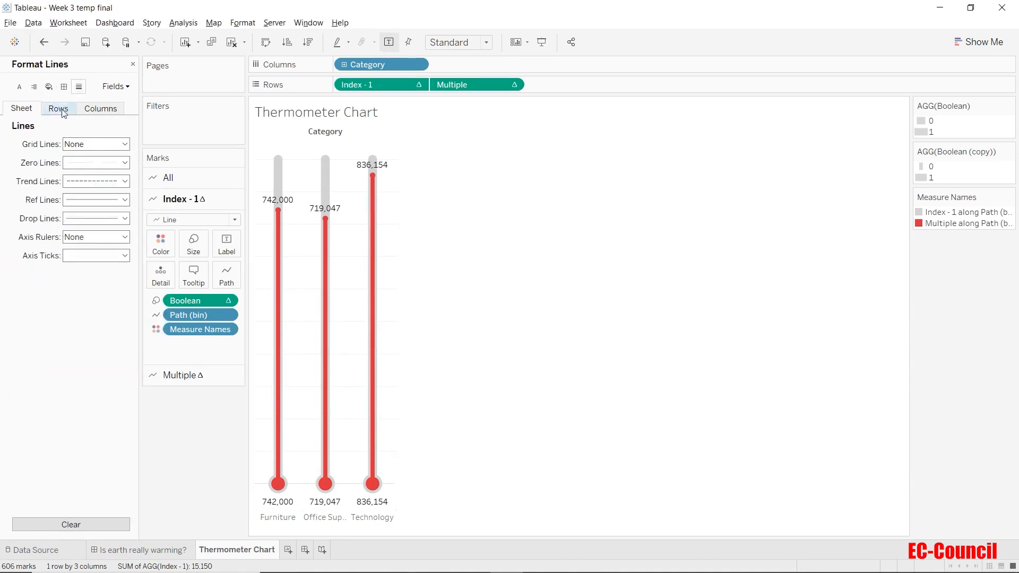
pyautogui.click(90, 163)
pyautogui.click(115, 178)
pyautogui.click(96, 181)
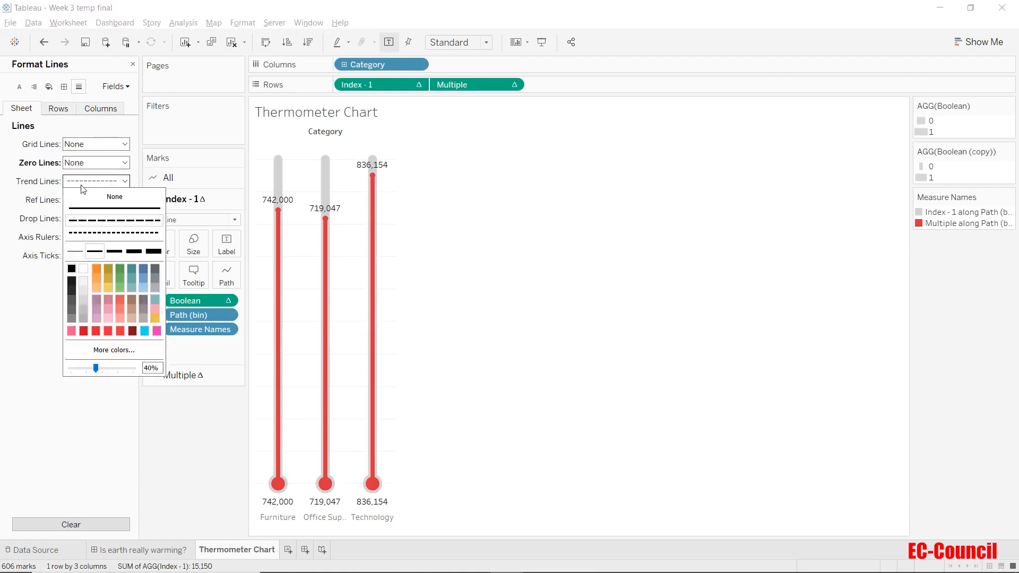
pyautogui.click(114, 196)
pyautogui.click(88, 200)
pyautogui.click(75, 217)
pyautogui.click(88, 218)
pyautogui.click(80, 233)
pyautogui.click(87, 257)
pyautogui.click(106, 270)
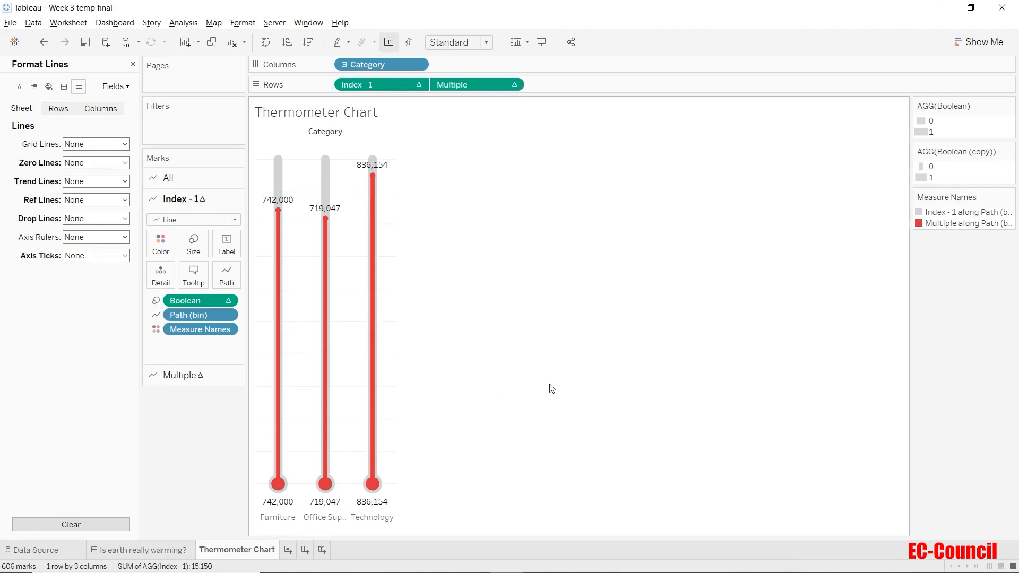